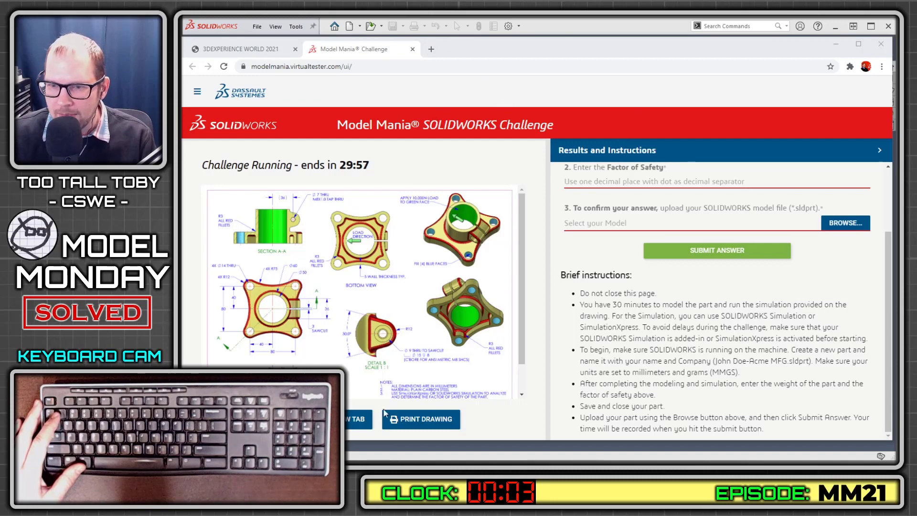
# View the clamp drawing full-size in a new tab, then return to SOLIDWORKS.
pyautogui.click(357, 419)
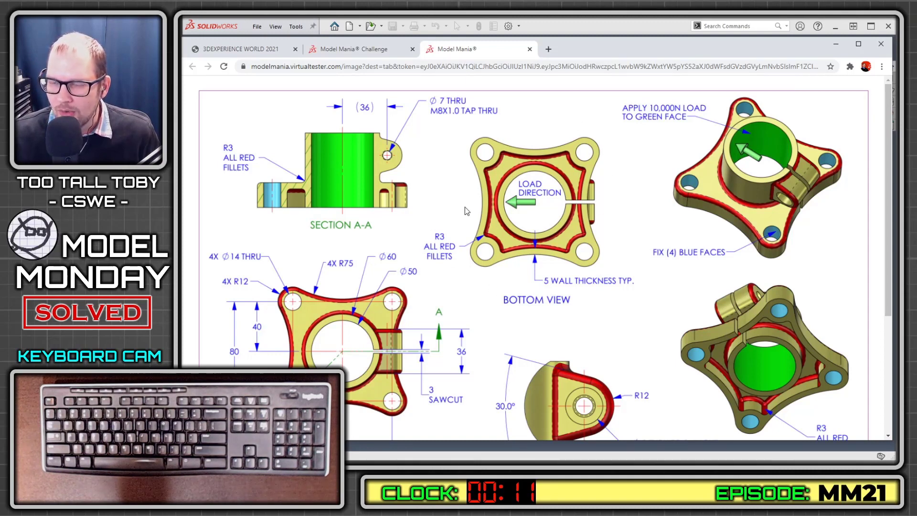
pyautogui.scroll(-1, 605, 234)
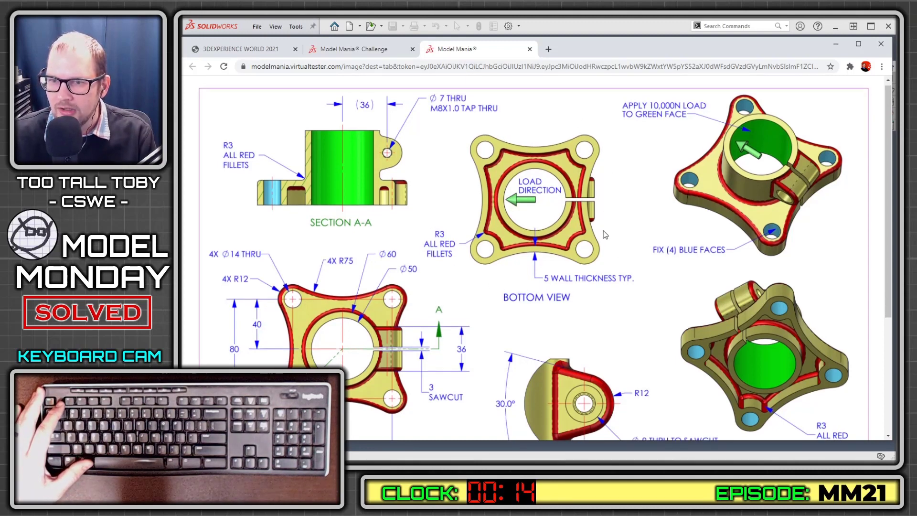
pyautogui.scroll(1, 604, 234)
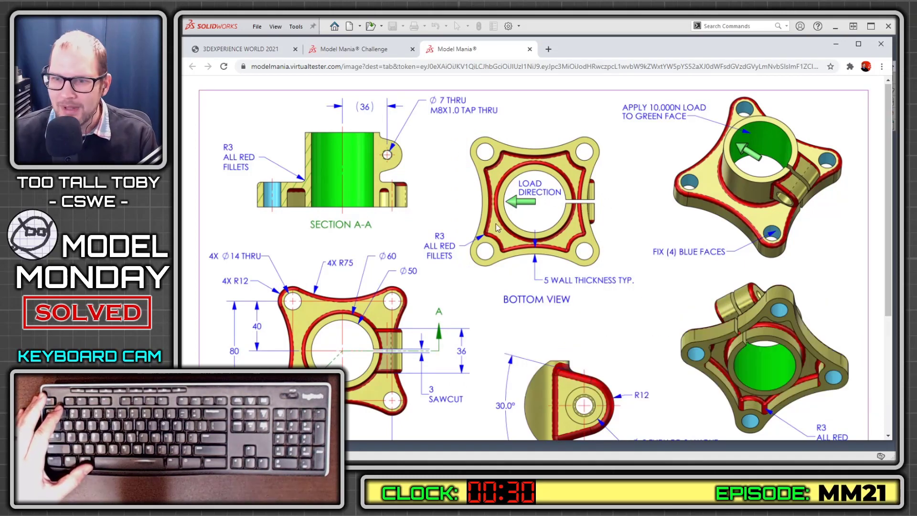
pyautogui.scroll(-4, 431, 241)
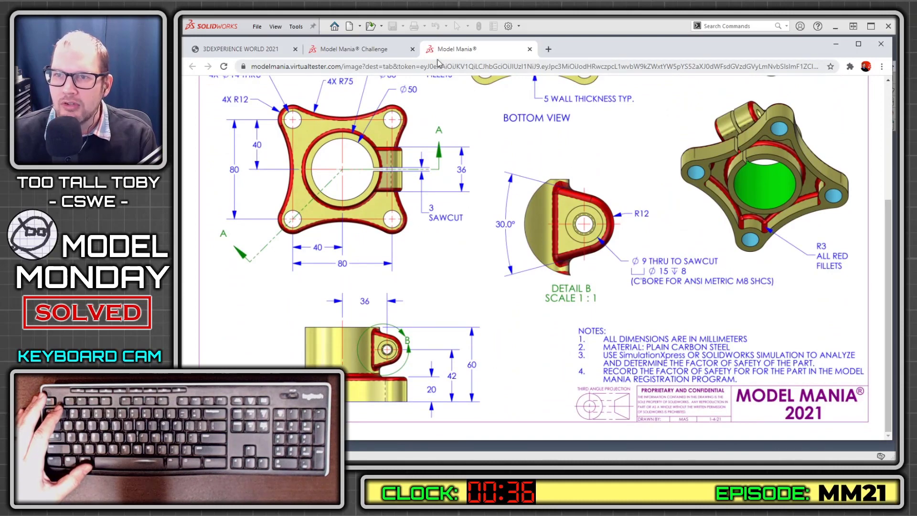
pyautogui.hotkey('alt', 'Tab')
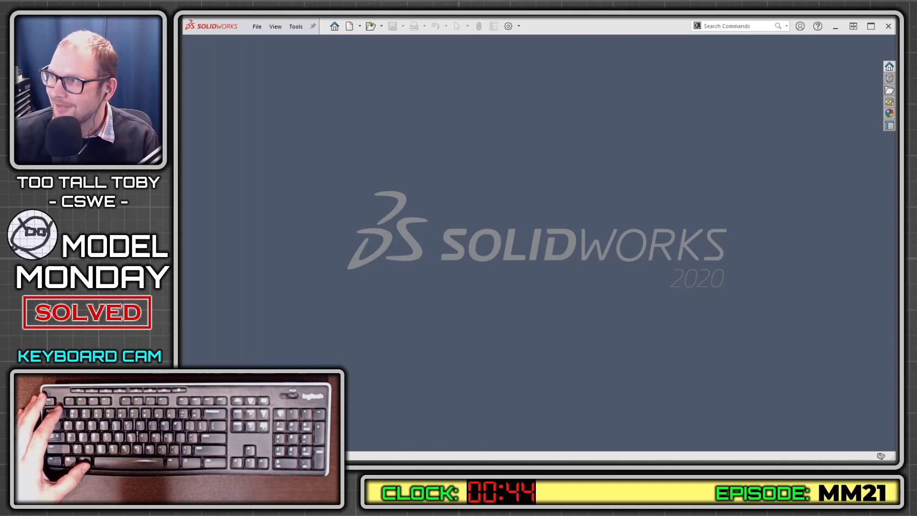
# Create a new part from the TTT Part - Plain Carbon - MMGS template and sketch on Top Plane.
pyautogui.click(349, 27)
pyautogui.click(346, 130)
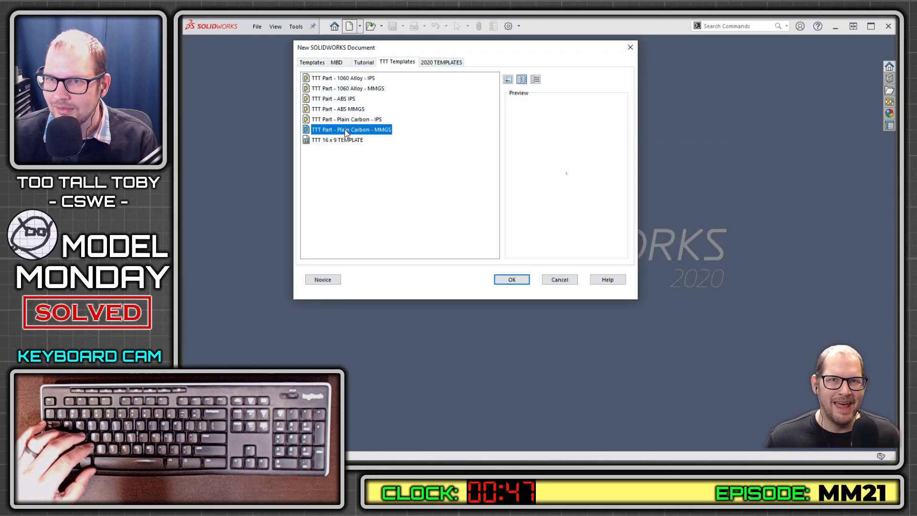
pyautogui.doubleClick(346, 130)
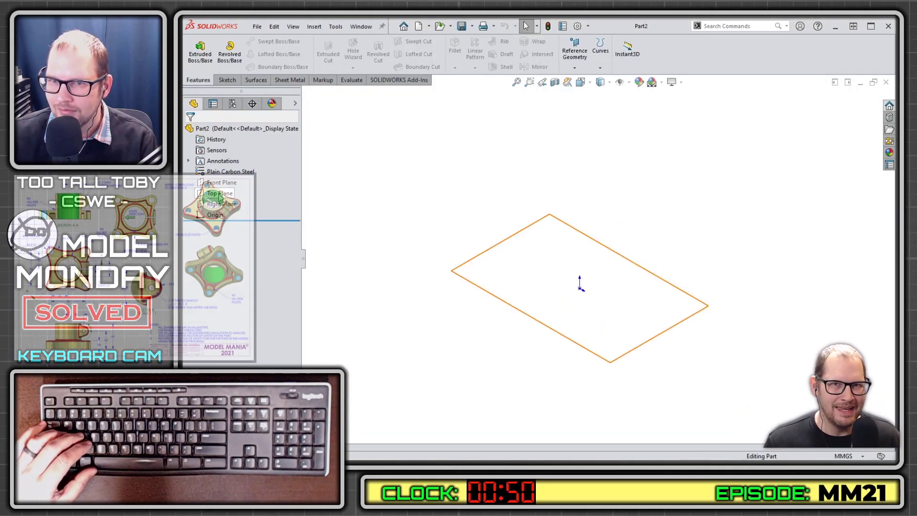
pyautogui.click(219, 195)
pyautogui.click(321, 184)
# Draw a horizontal line from the origin, two tangent arcs, and a vertical line back to the origin.
pyautogui.press('s')
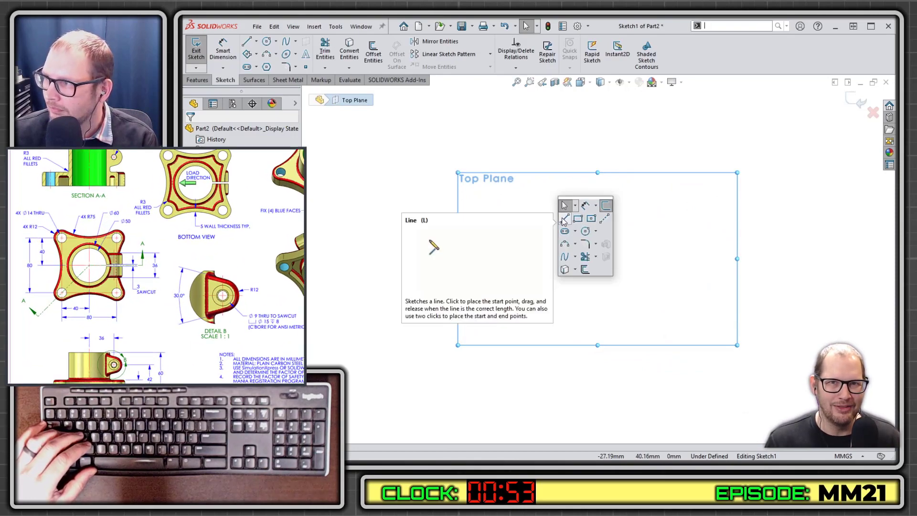
pyautogui.click(565, 218)
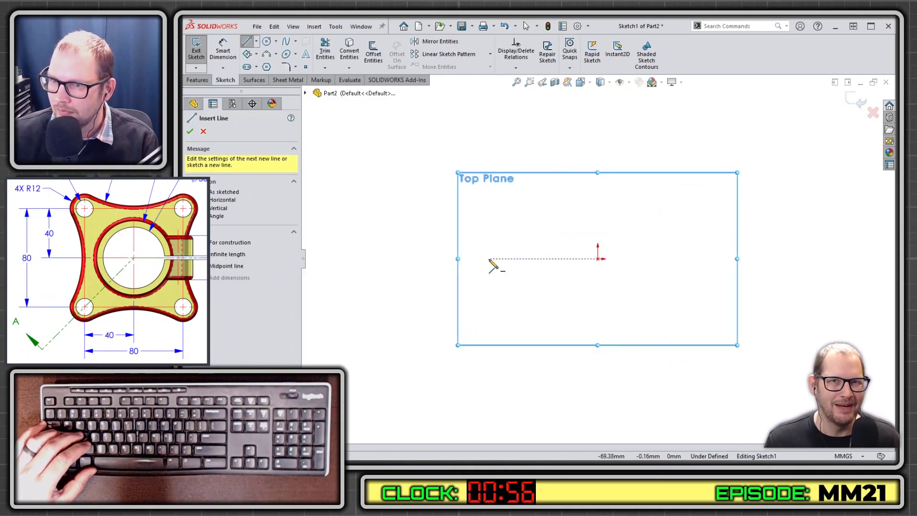
pyautogui.click(598, 259)
pyautogui.click(483, 258)
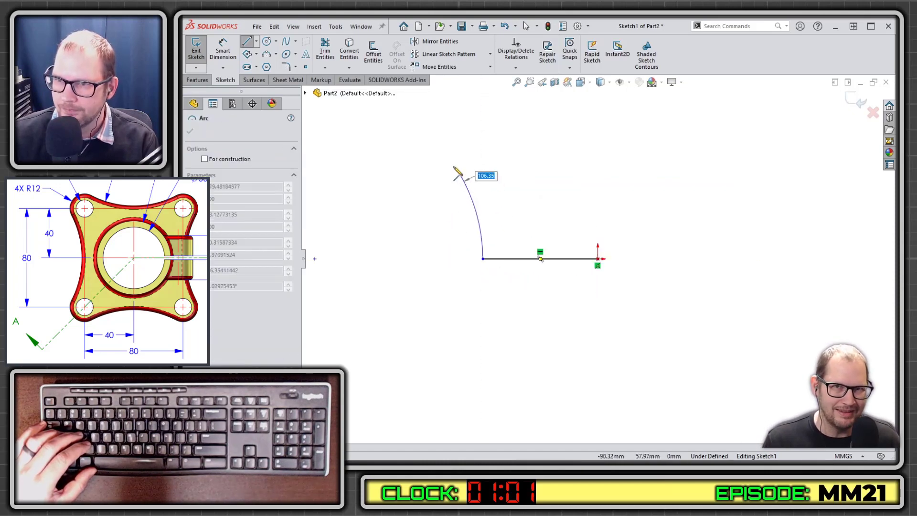
pyautogui.click(447, 163)
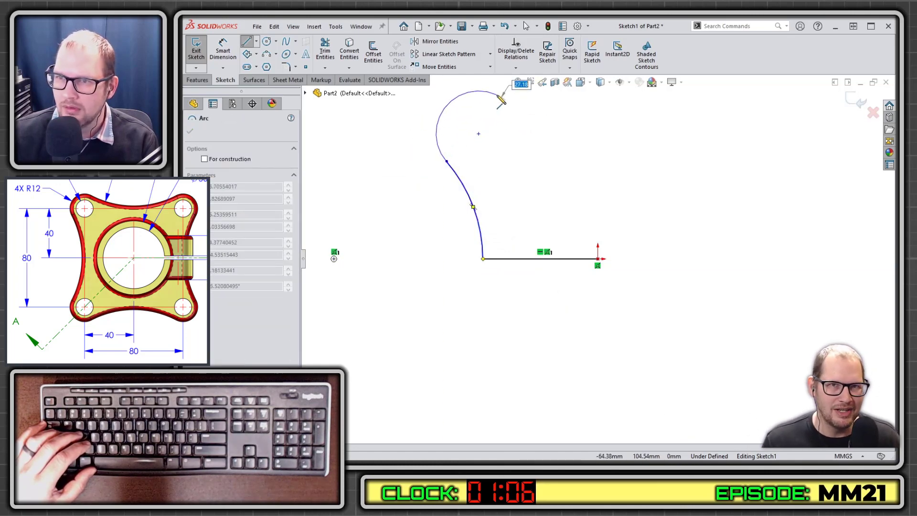
pyautogui.click(502, 99)
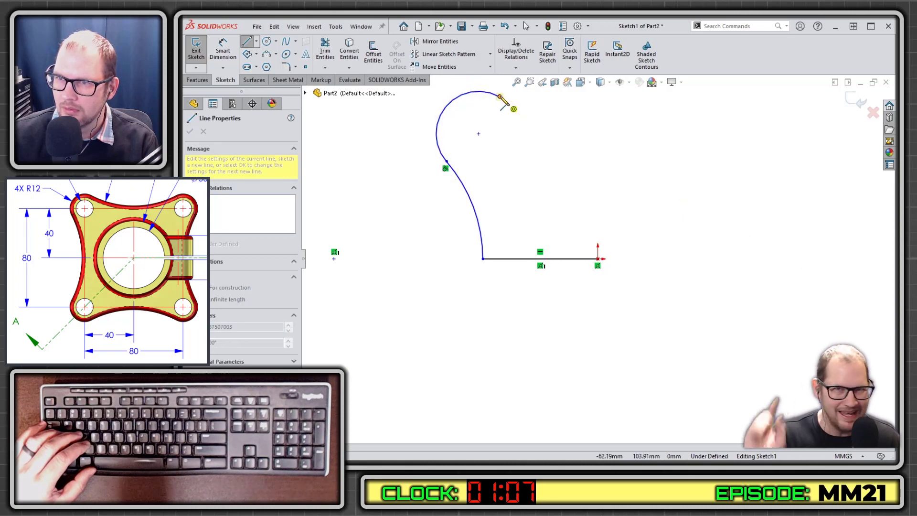
pyautogui.click(598, 122)
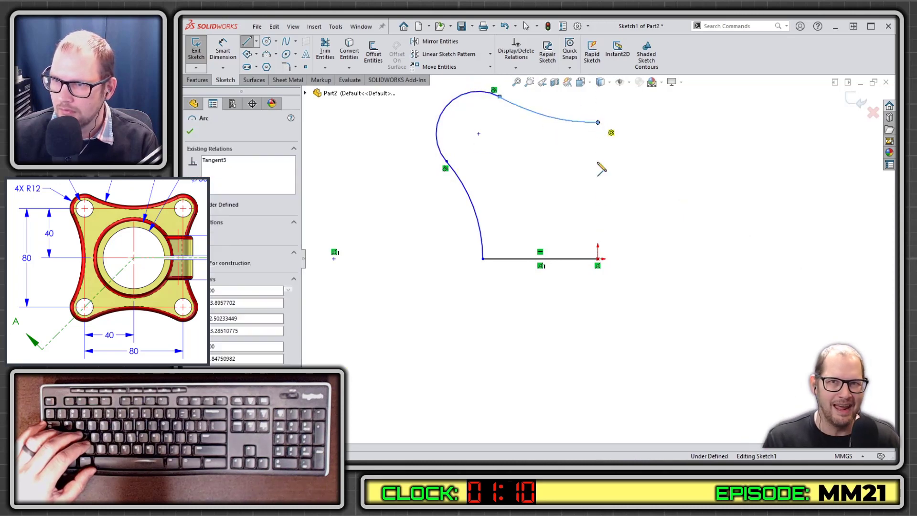
pyautogui.click(598, 258)
pyautogui.press('Escape')
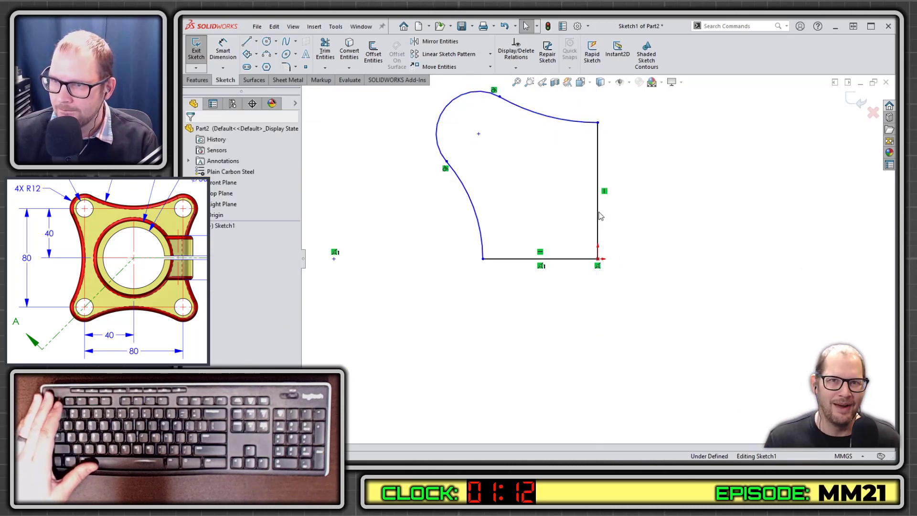
# Fit the sketch in view and trim the overlapping sketch entities.
pyautogui.click(598, 191)
pyautogui.press('Escape')
pyautogui.press('f')
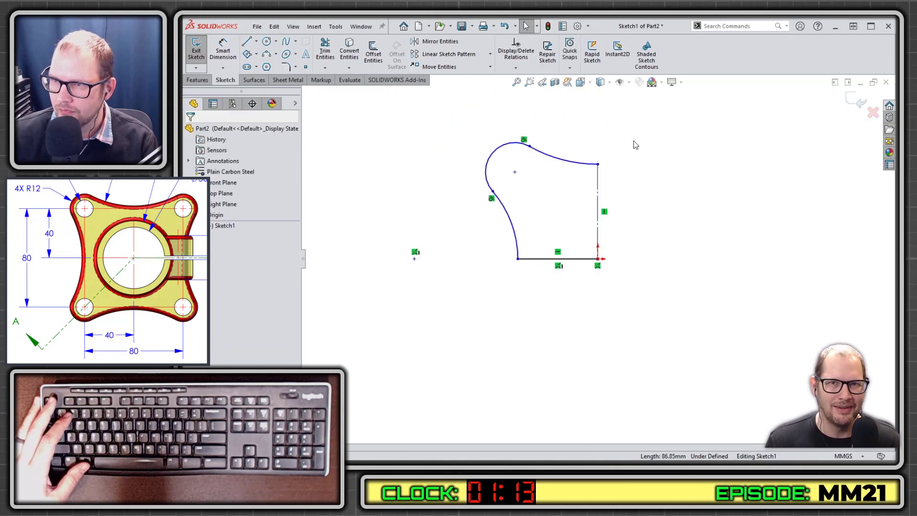
pyautogui.click(534, 322)
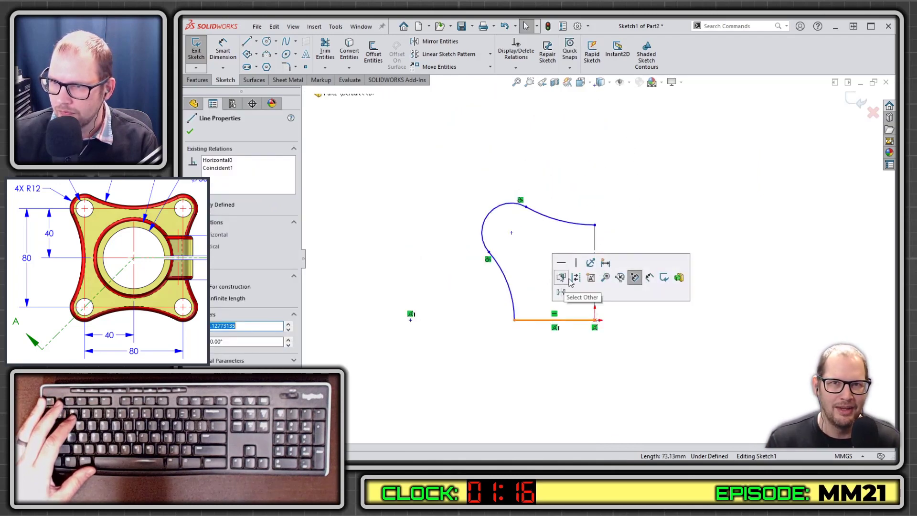
pyautogui.press('Escape')
pyautogui.press('s')
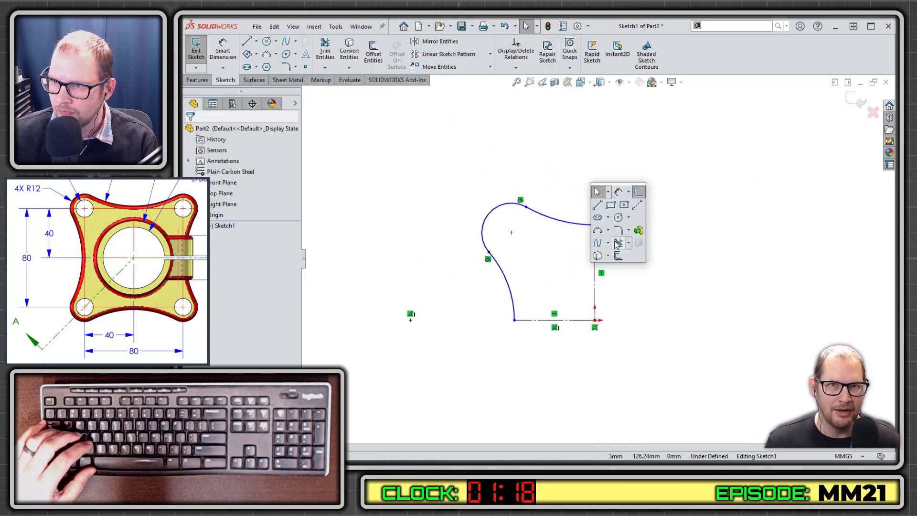
pyautogui.click(619, 242)
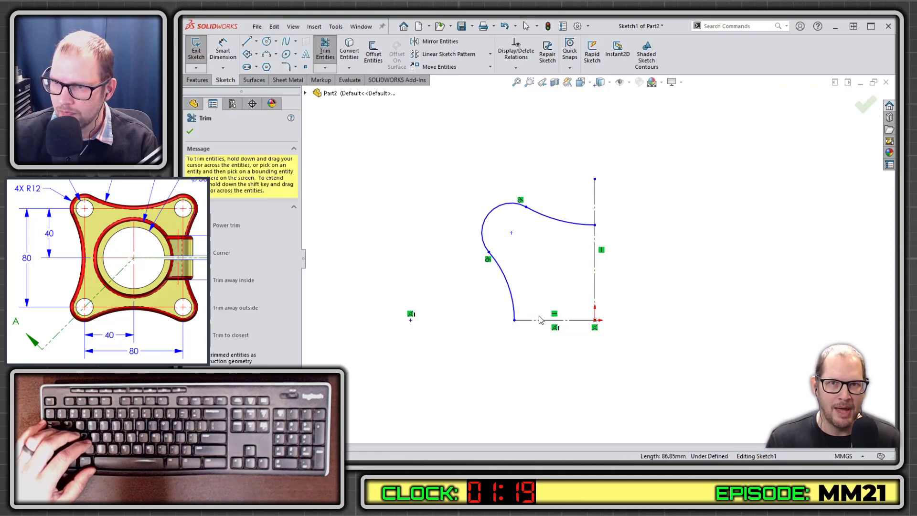
pyautogui.press('Escape')
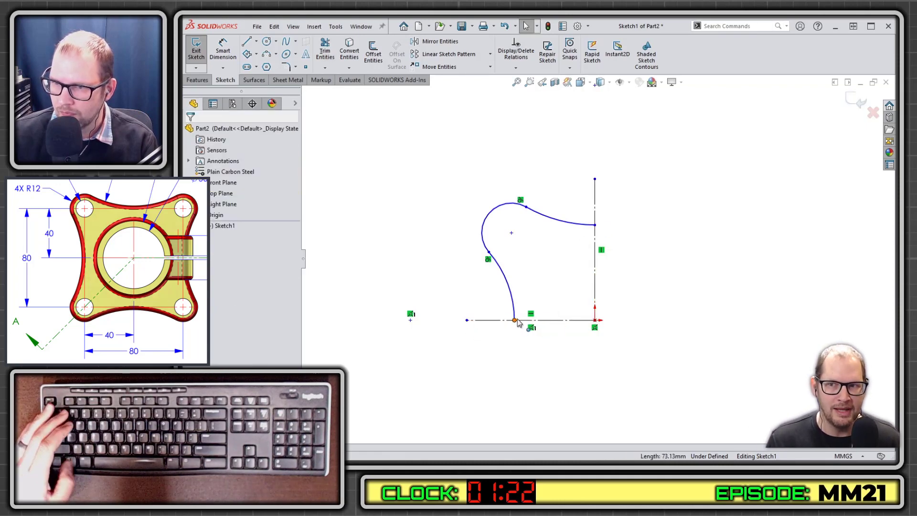
# Make the arc endpoints coincident with the bottom line and the vertical line.
pyautogui.click(528, 321)
pyautogui.keyDown('ctrl'); pyautogui.click(515, 320); pyautogui.keyUp('ctrl')
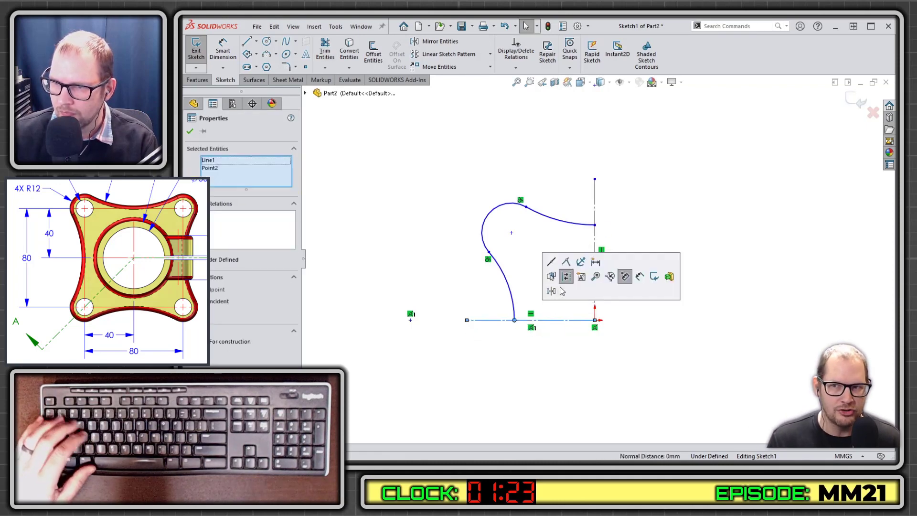
pyautogui.click(566, 262)
pyautogui.click(595, 234)
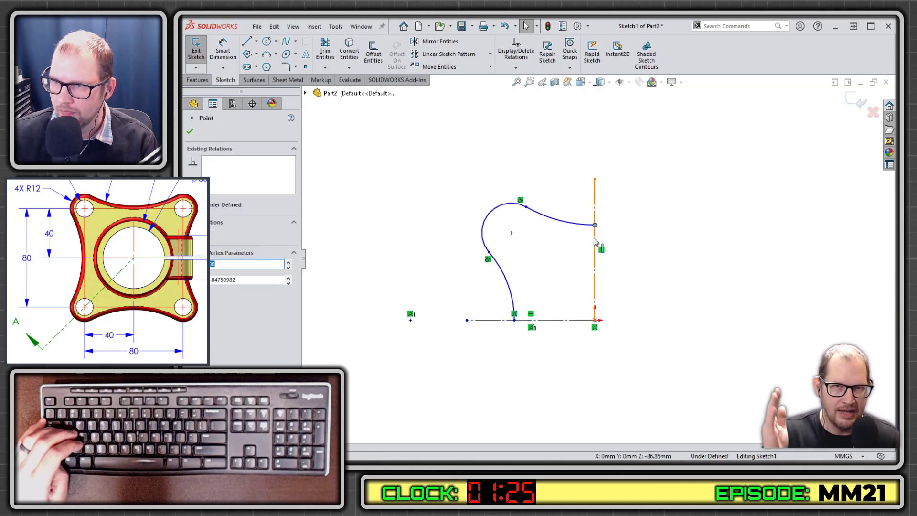
pyautogui.keyDown('ctrl'); pyautogui.click(595, 225); pyautogui.keyUp('ctrl')
pyautogui.click(639, 182)
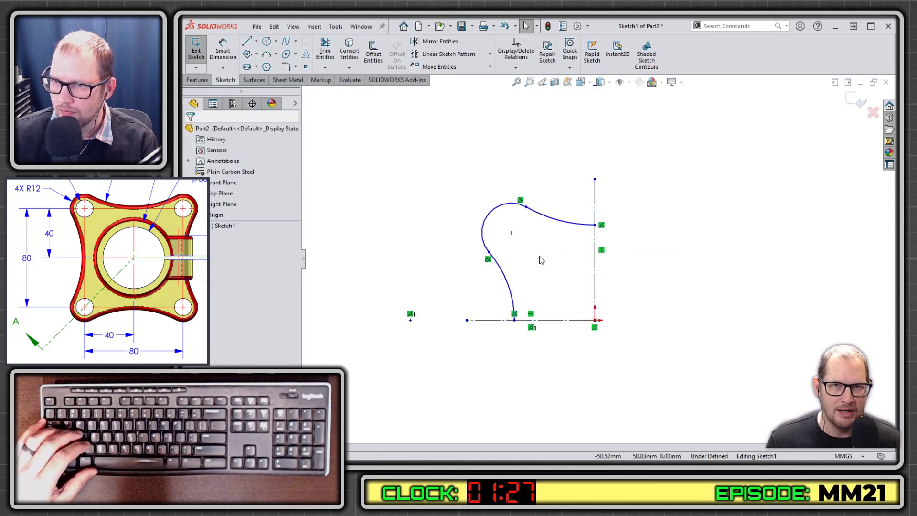
# Start Smart Dimension between the bottom line and the arc.
pyautogui.scroll(2, 593, 253)
pyautogui.press('s')
pyautogui.click(572, 195)
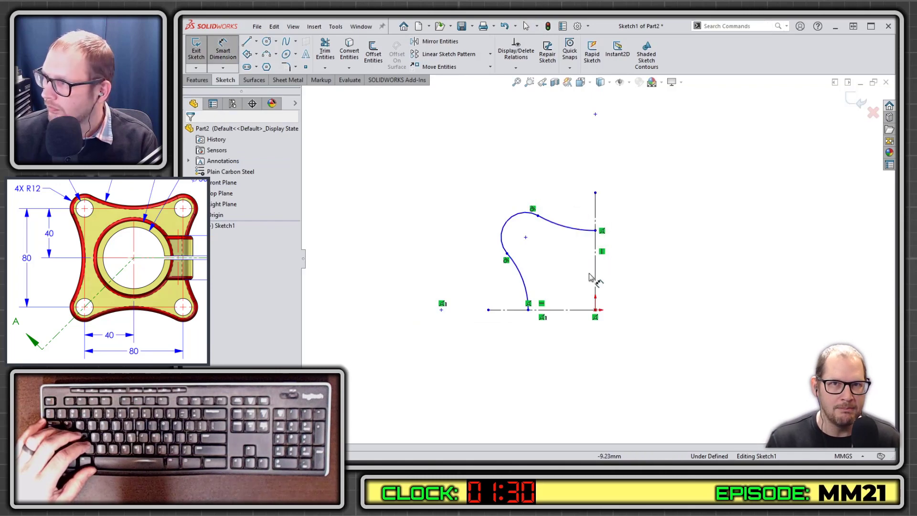
pyautogui.click(516, 310)
pyautogui.click(514, 220)
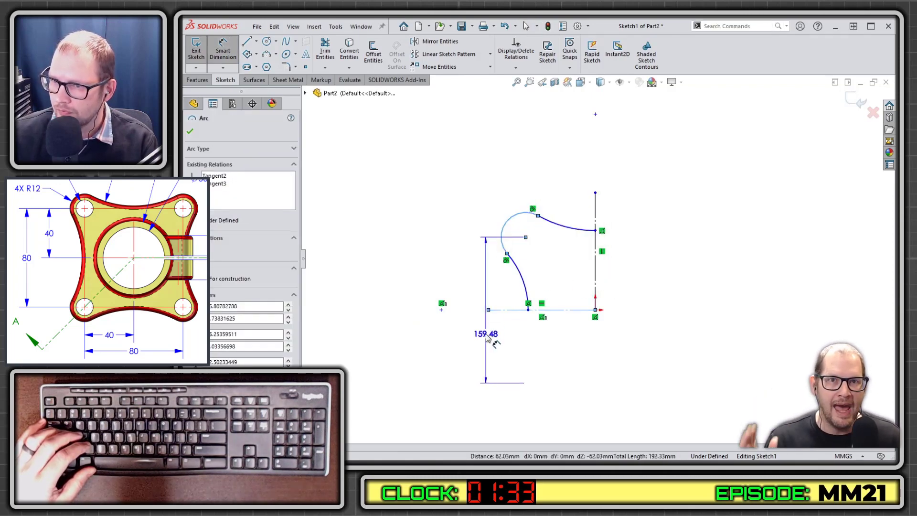
# Dimension the arc 80 mm from the bottom line and 80 mm from the vertical line.
pyautogui.click(489, 337)
pyautogui.write('80')
pyautogui.press('Return')
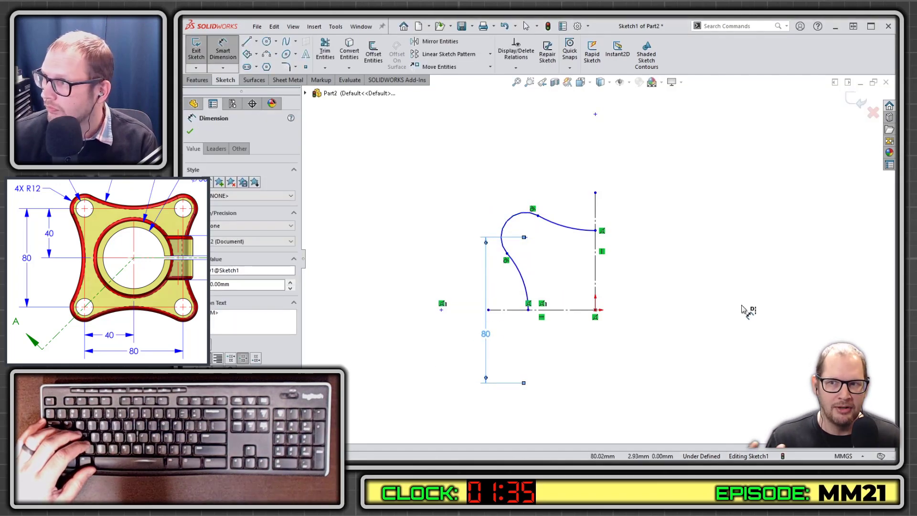
pyautogui.click(515, 221)
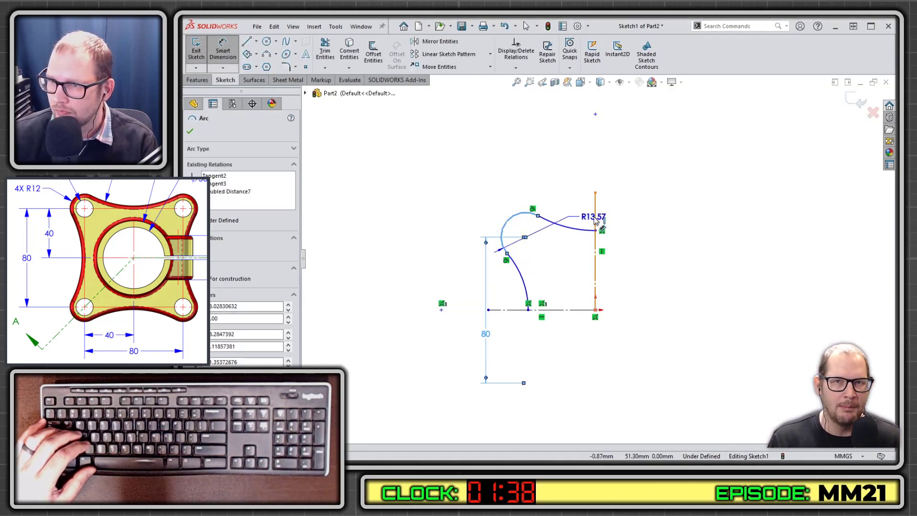
pyautogui.click(595, 220)
pyautogui.click(618, 181)
pyautogui.write('80')
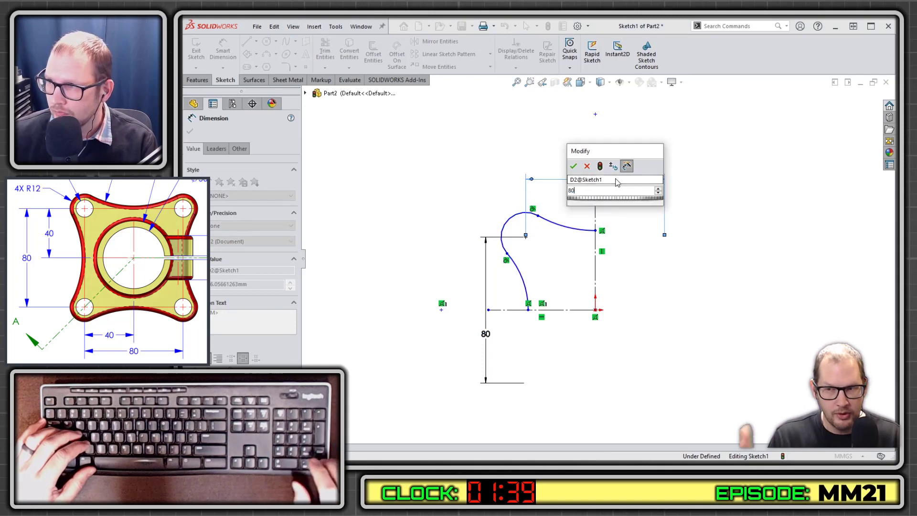
pyautogui.press('Return')
# Give the small corner arc a 12 mm radius.
pyautogui.scroll(2, 596, 225)
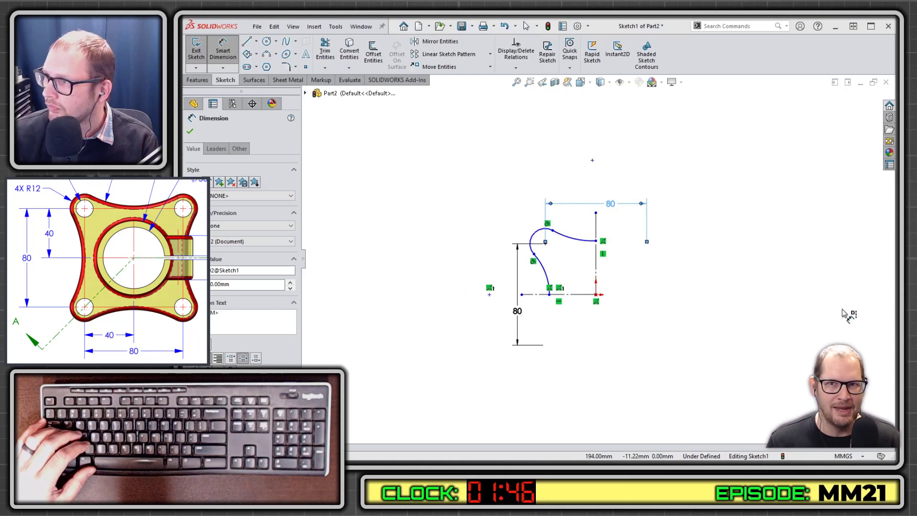
pyautogui.click(538, 237)
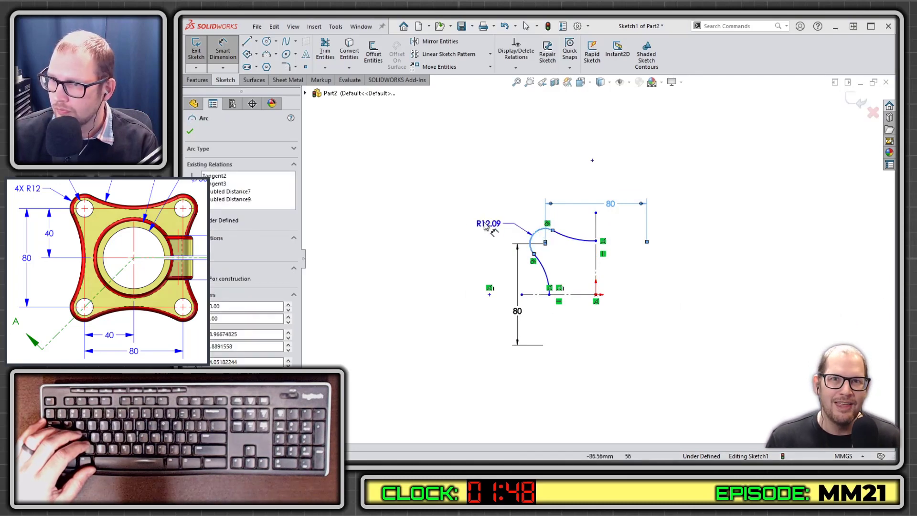
pyautogui.click(472, 219)
pyautogui.write('12.09083818mm')
pyautogui.press('Return')
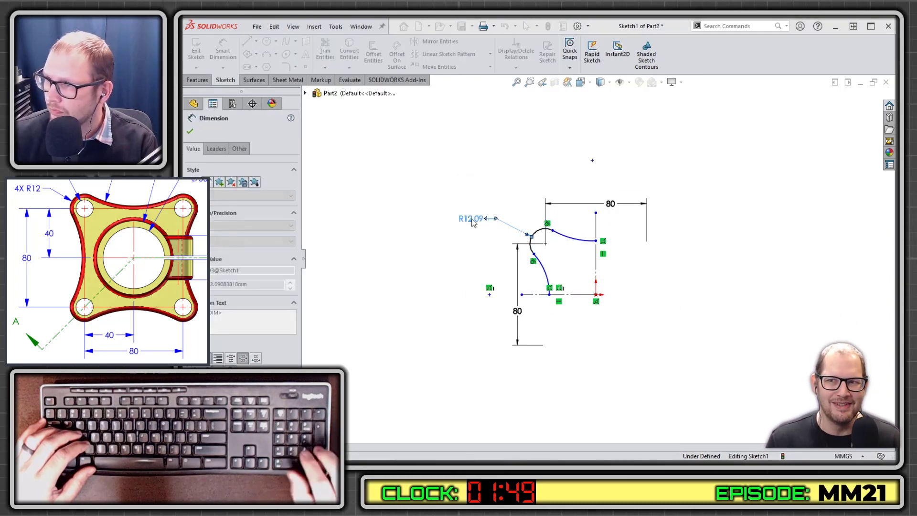
# Dimension both the lower and upper arcs to R75.
pyautogui.scroll(-2, 551, 277)
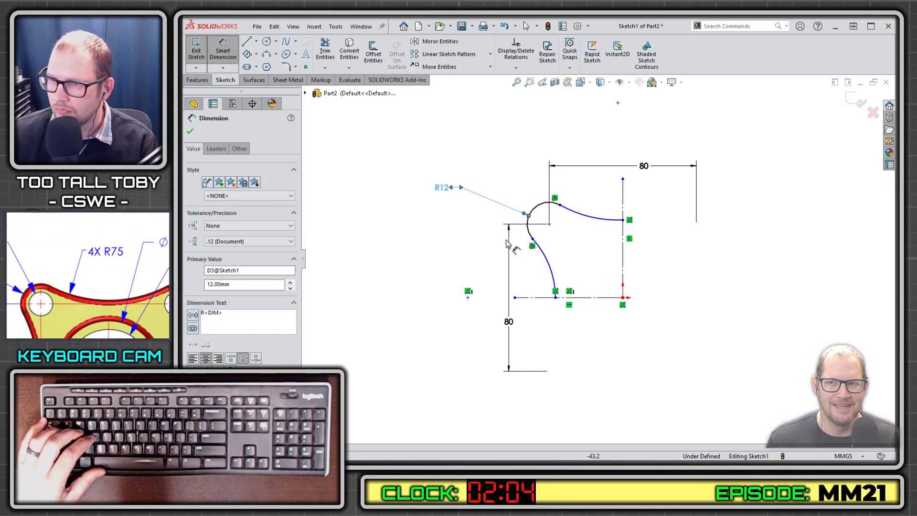
pyautogui.click(547, 265)
pyautogui.click(586, 259)
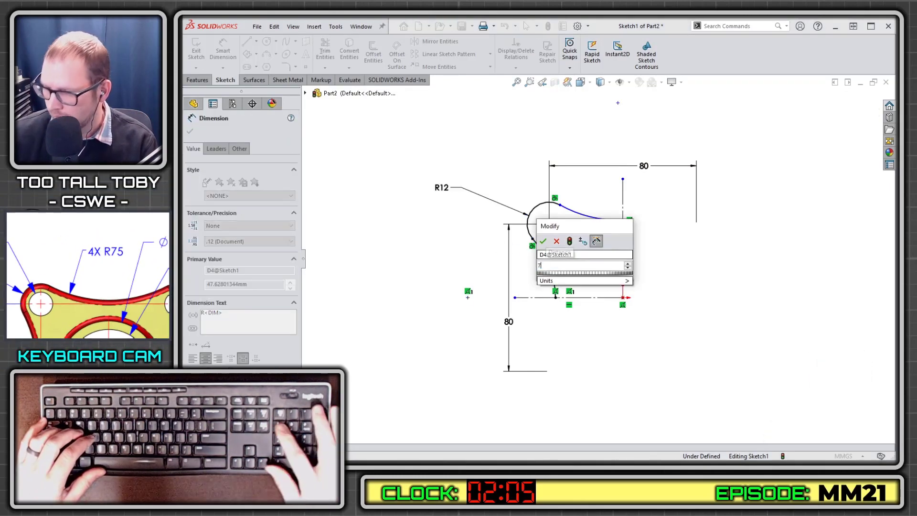
pyautogui.write('75')
pyautogui.press('Return')
pyautogui.click(604, 217)
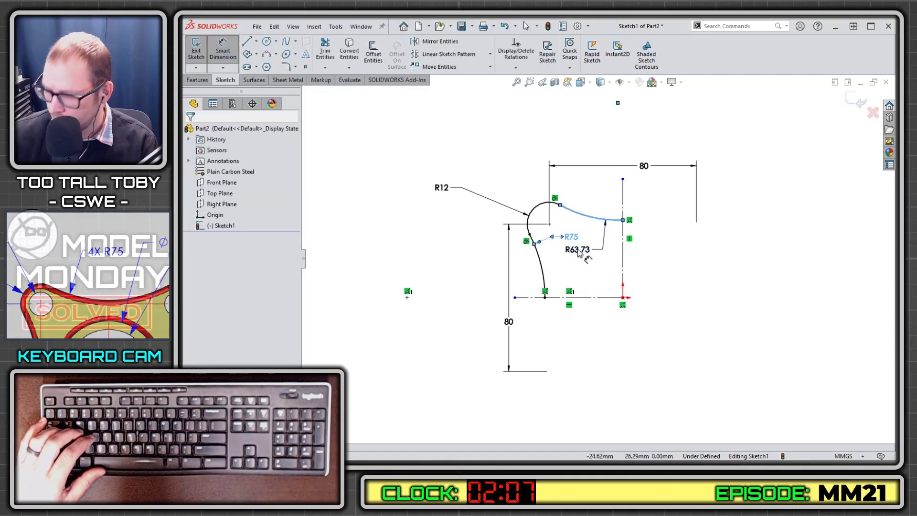
pyautogui.click(579, 253)
pyautogui.write('75')
pyautogui.press('Return')
pyautogui.press('Escape')
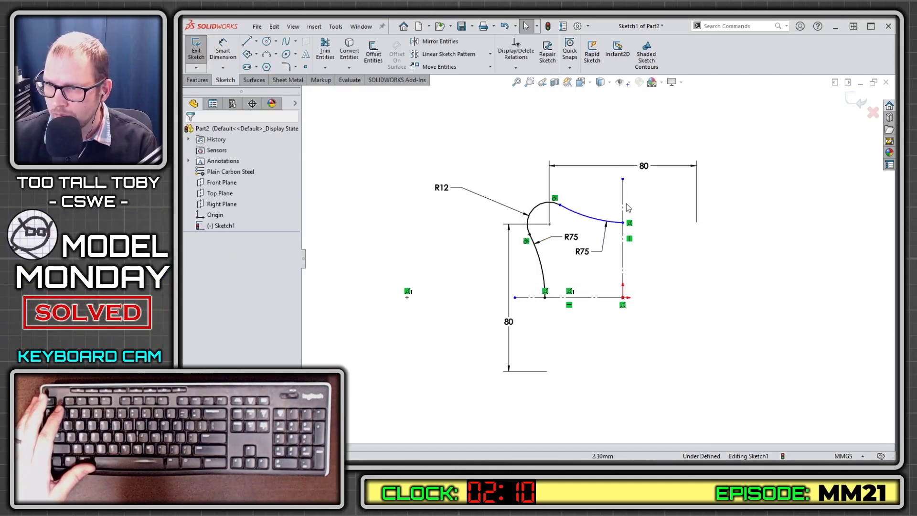
# Make the upper arc's center point coincident with the vertical centerline.
pyautogui.click(611, 223)
pyautogui.scroll(3, 613, 205)
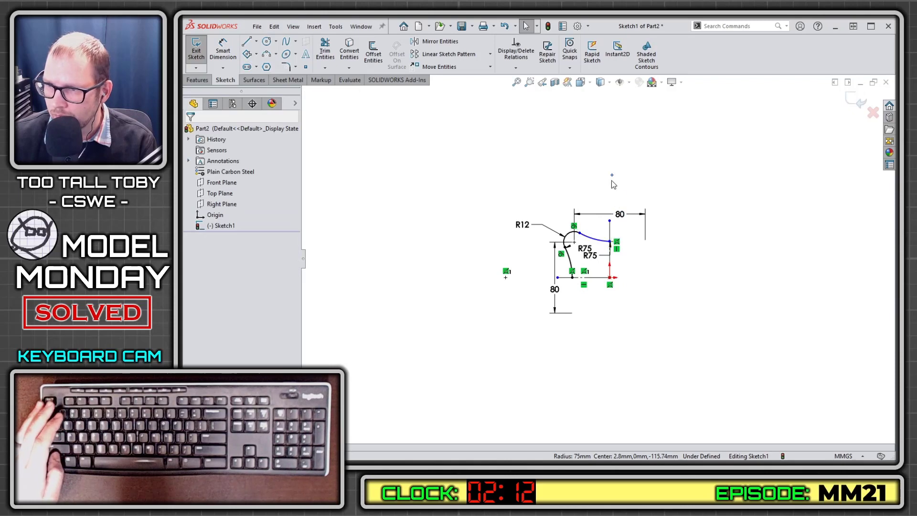
pyautogui.click(612, 175)
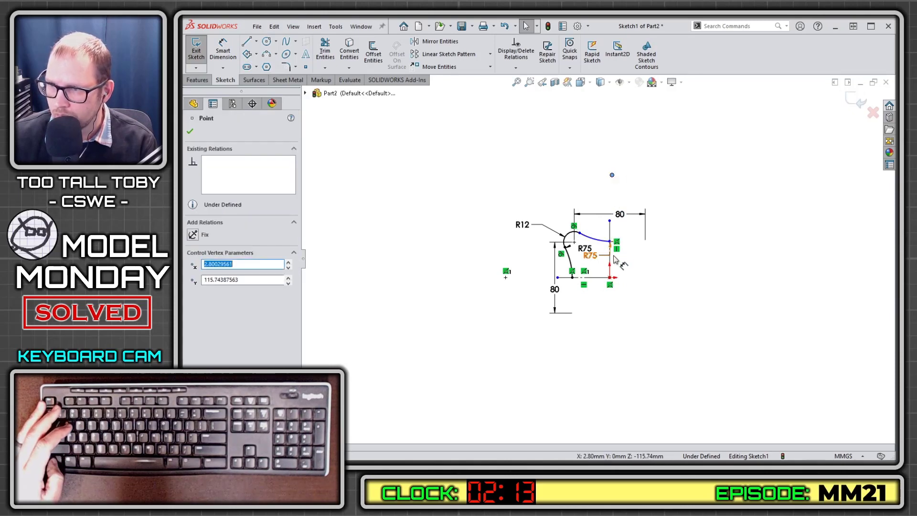
pyautogui.keyDown('ctrl'); pyautogui.click(611, 267); pyautogui.keyUp('ctrl')
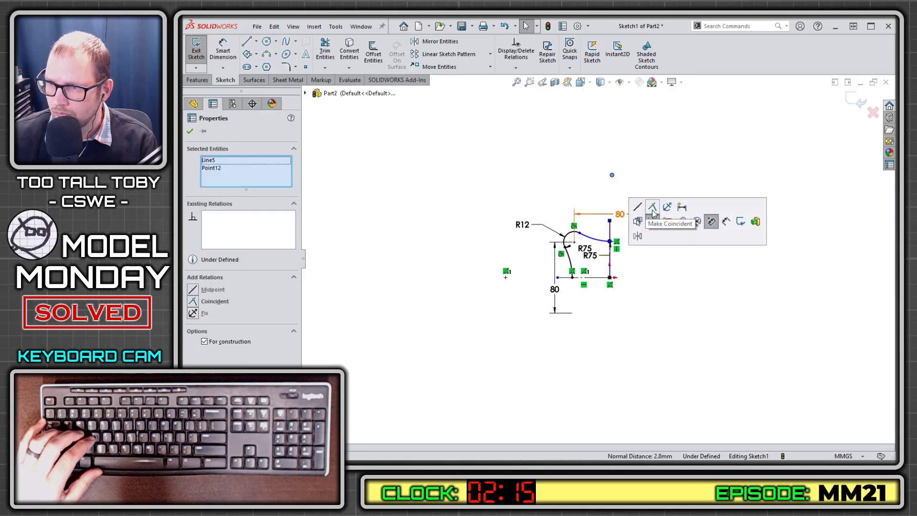
pyautogui.click(653, 208)
# Mirror the quarter profile across the vertical, then horizontal centerline into a four-lobed outline.
pyautogui.moveTo(553, 150)
pyautogui.mouseDown()
pyautogui.moveTo(640, 265)
pyautogui.moveTo(646, 298)
pyautogui.mouseUp()
pyautogui.keyDown('ctrl'); pyautogui.click(573, 277); pyautogui.keyUp('ctrl')
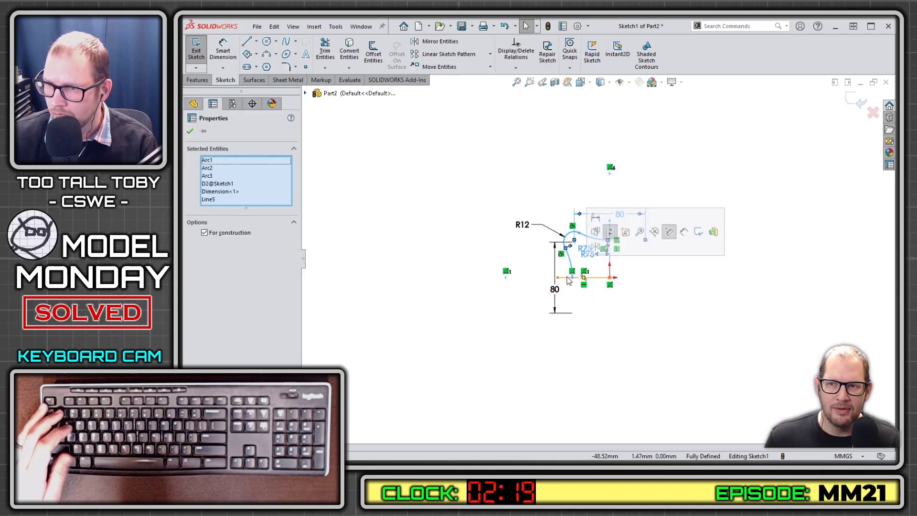
pyautogui.click(596, 246)
pyautogui.scroll(5, 532, 316)
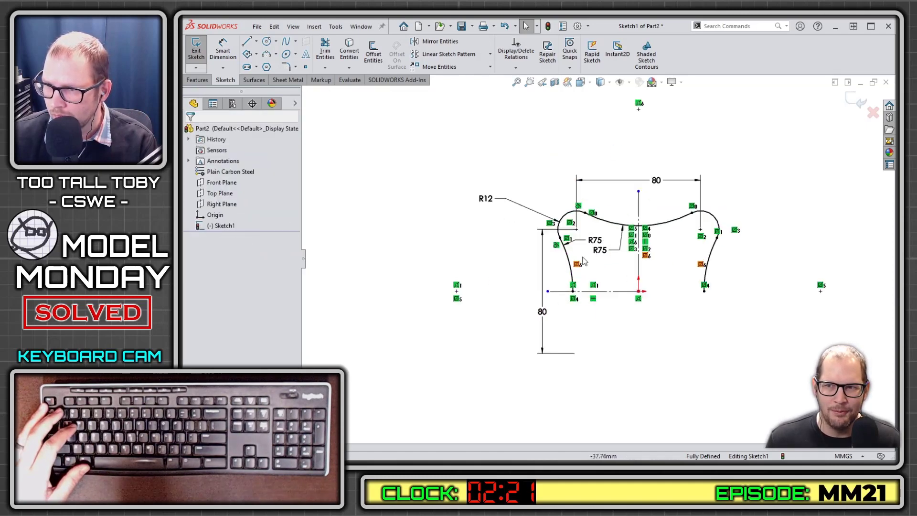
pyautogui.moveTo(530, 311); pyautogui.dragTo(458, 312)
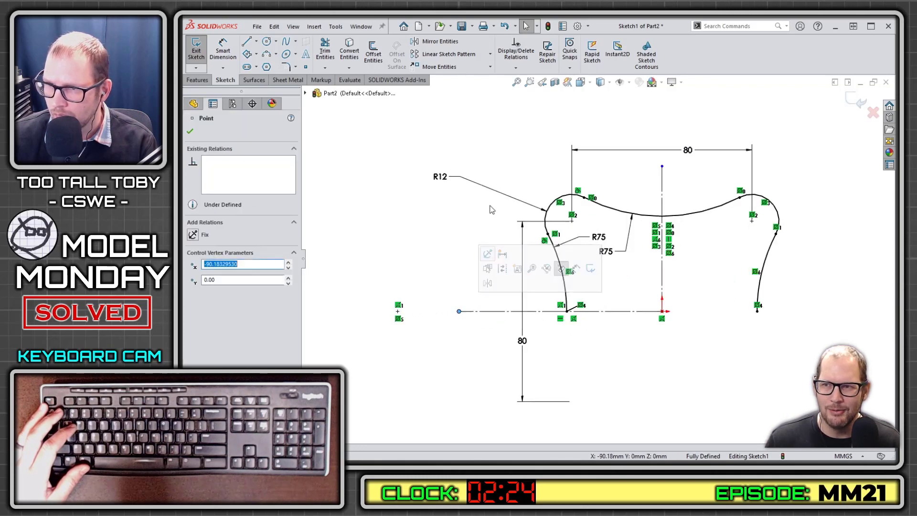
pyautogui.moveTo(497, 175); pyautogui.dragTo(811, 332)
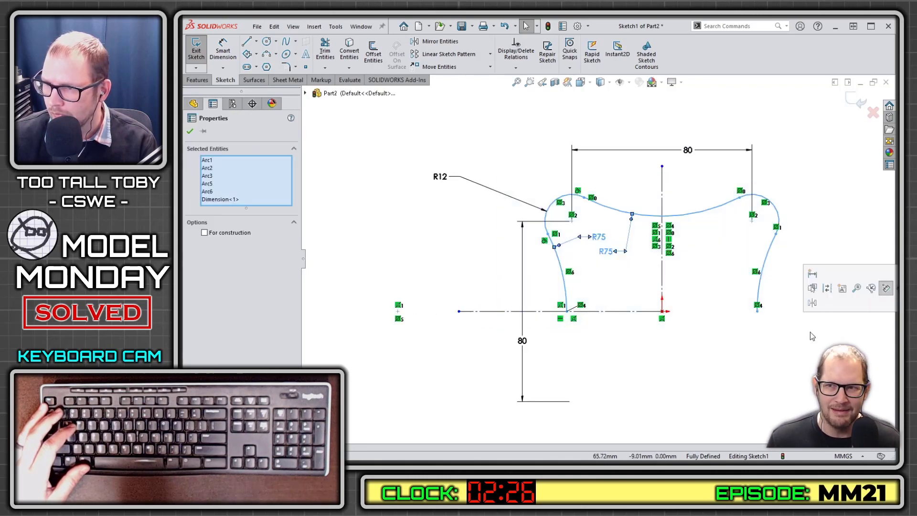
pyautogui.keyDown('ctrl'); pyautogui.click(515, 313); pyautogui.keyUp('ctrl')
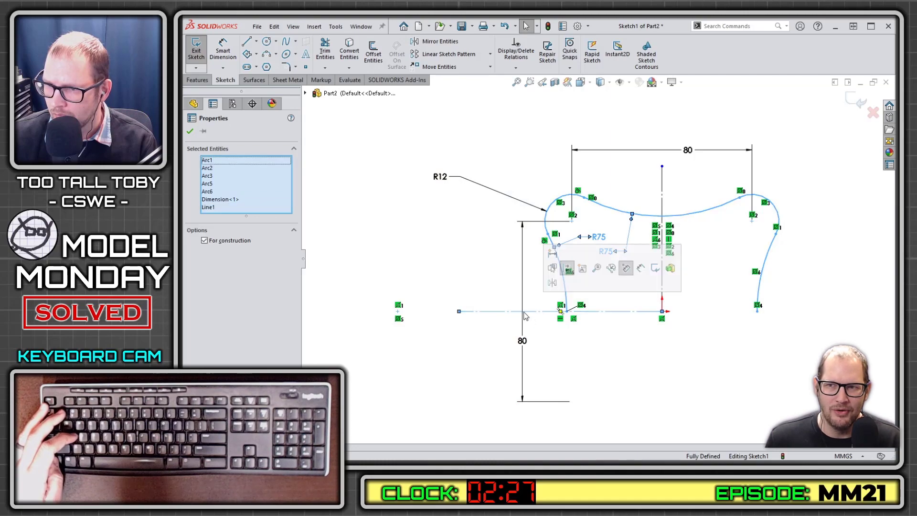
pyautogui.click(552, 285)
pyautogui.press('f')
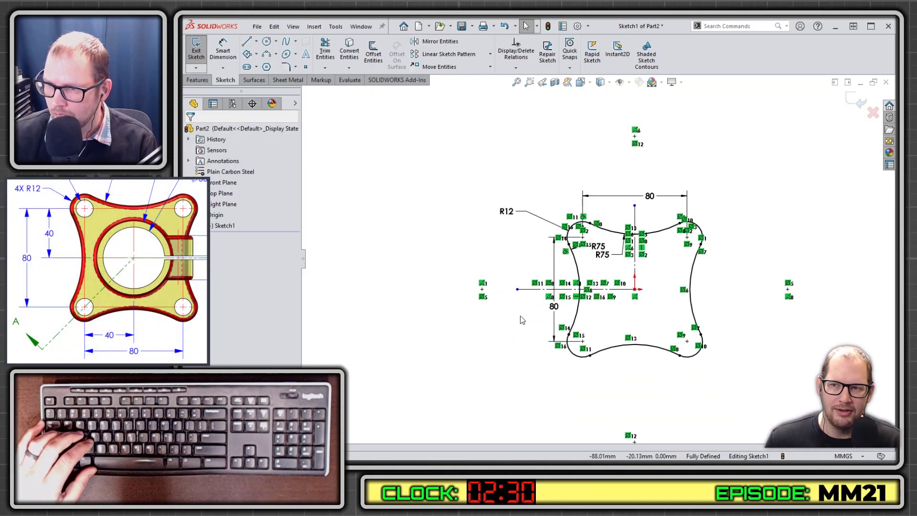
# Extrude the outline 20 mm and start a new sketch on the Top Plane.
pyautogui.press('e')
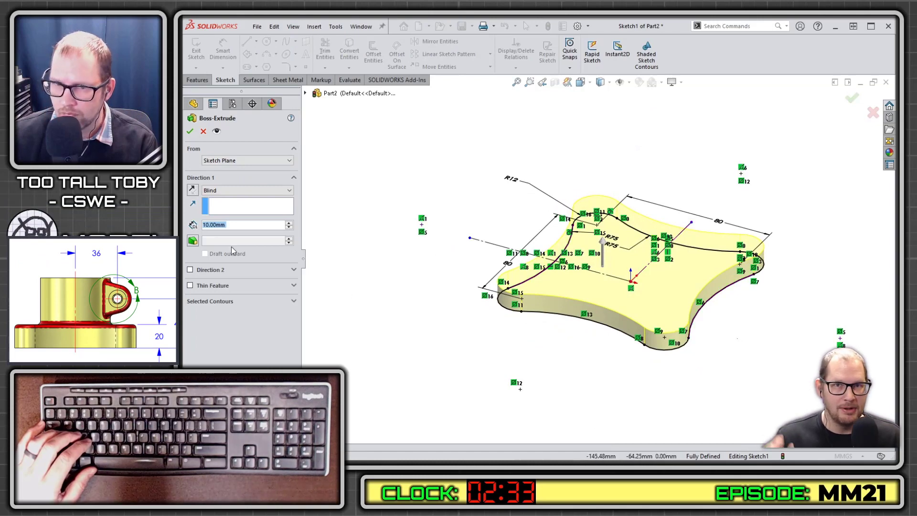
pyautogui.write('20')
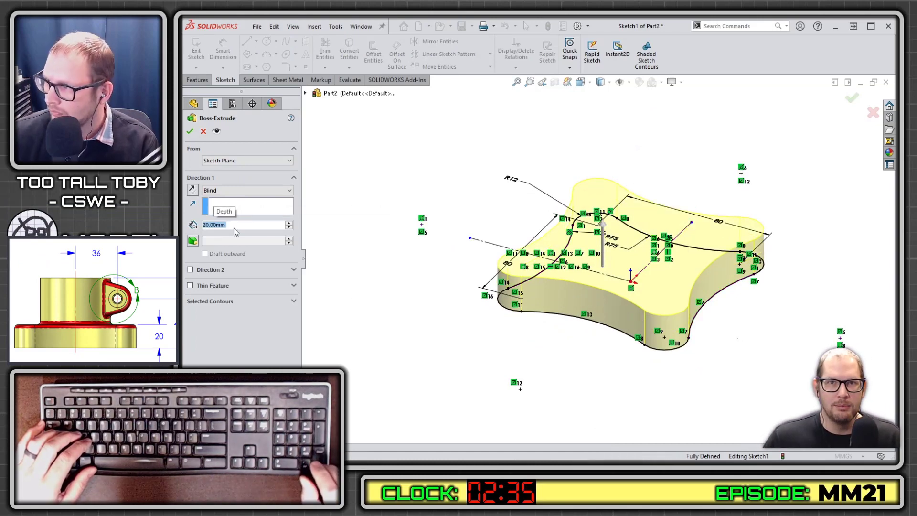
pyautogui.press('Return')
pyautogui.press('s')
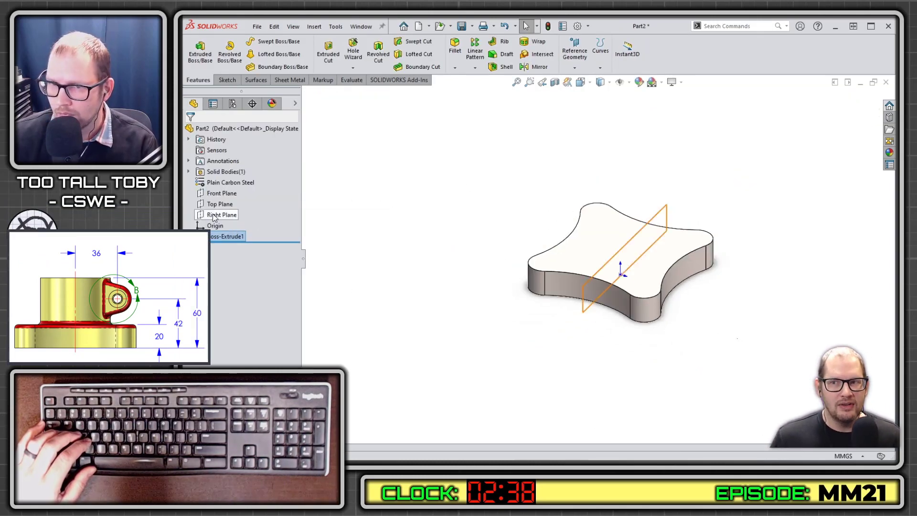
pyautogui.click(619, 266)
# Draw a circle centered on the origin and dimension it to Ø60.
pyautogui.press('s')
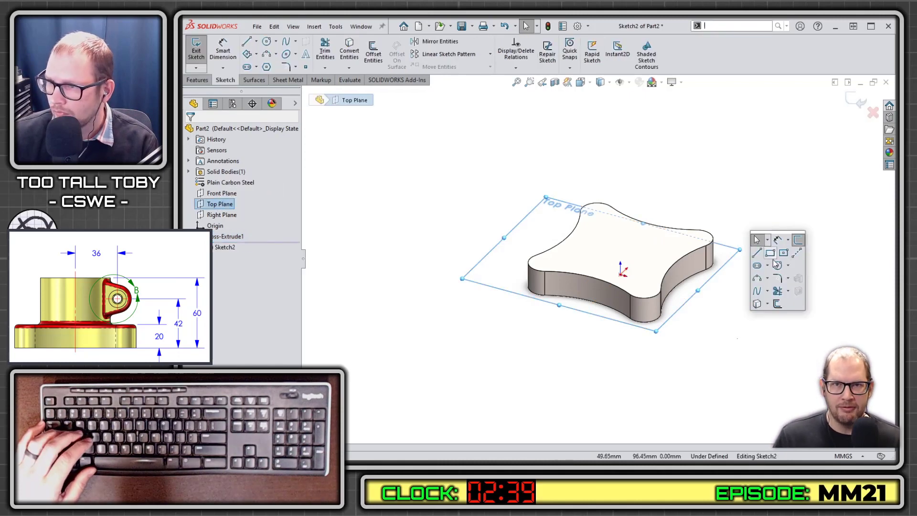
pyautogui.click(770, 255)
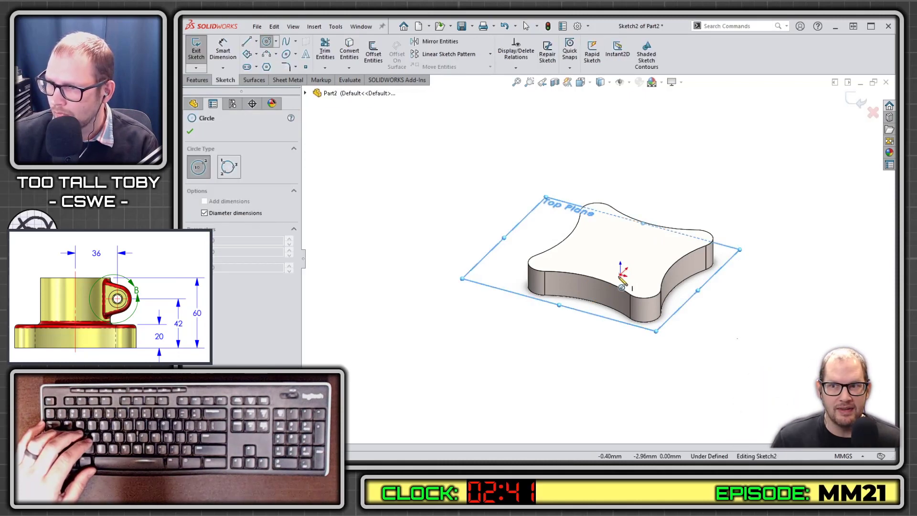
pyautogui.click(621, 273)
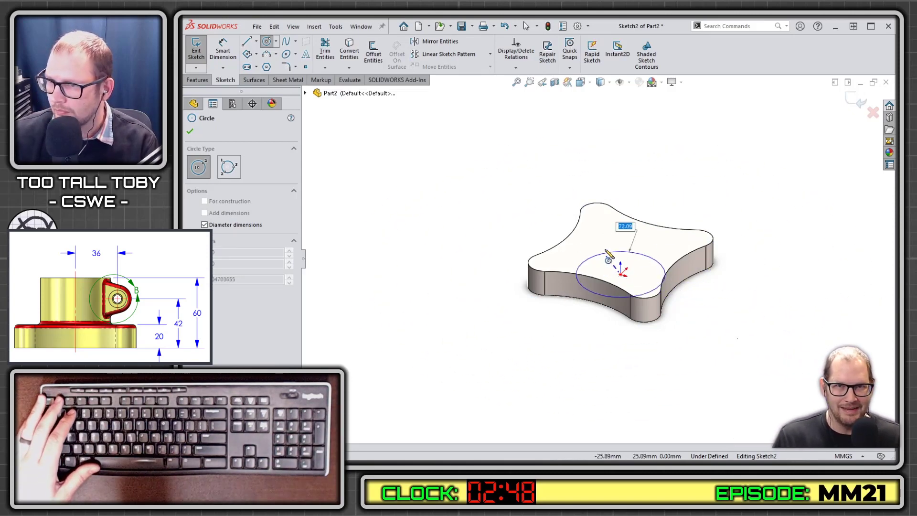
pyautogui.click(621, 248)
pyautogui.press('Escape')
pyautogui.press('s')
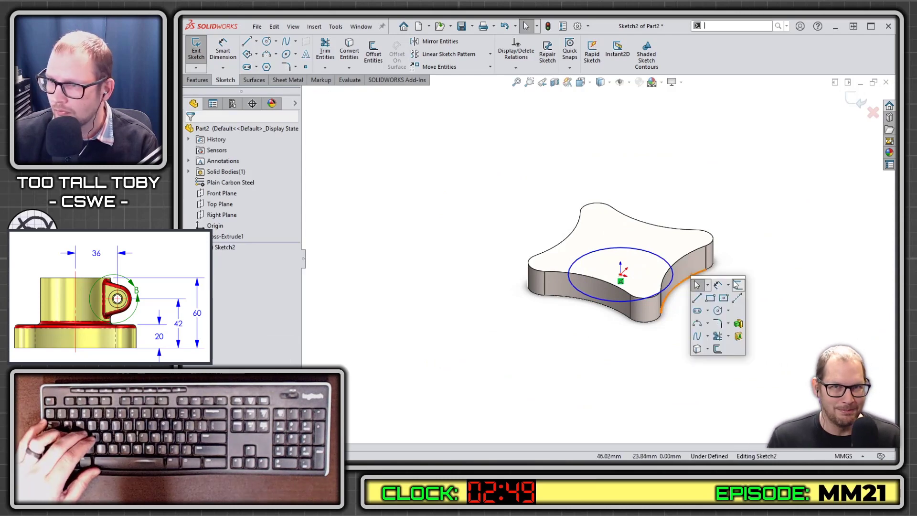
pyautogui.click(720, 287)
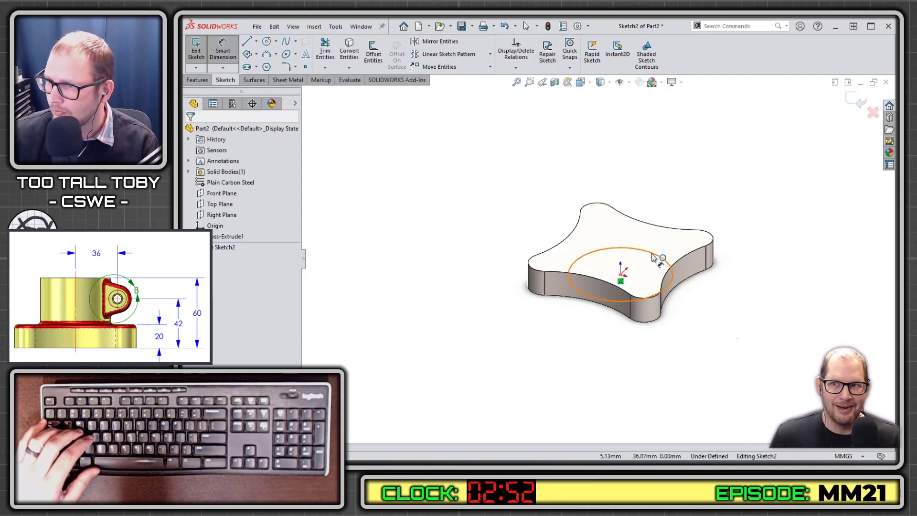
pyautogui.click(653, 257)
pyautogui.click(764, 192)
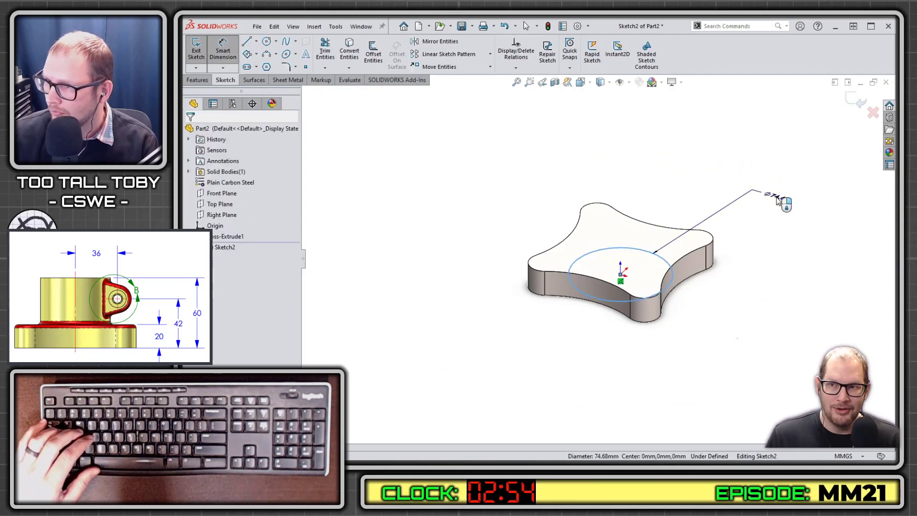
pyautogui.write('60')
pyautogui.press('Return')
pyautogui.press('s')
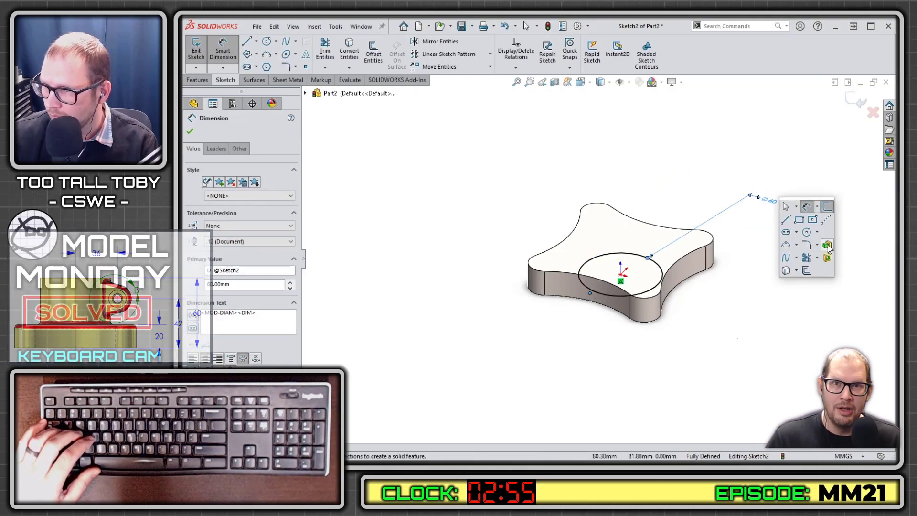
# Extrude the Ø60 circle 60 mm into a cylinder and select its top face.
pyautogui.click(828, 245)
pyautogui.write('60.00mm')
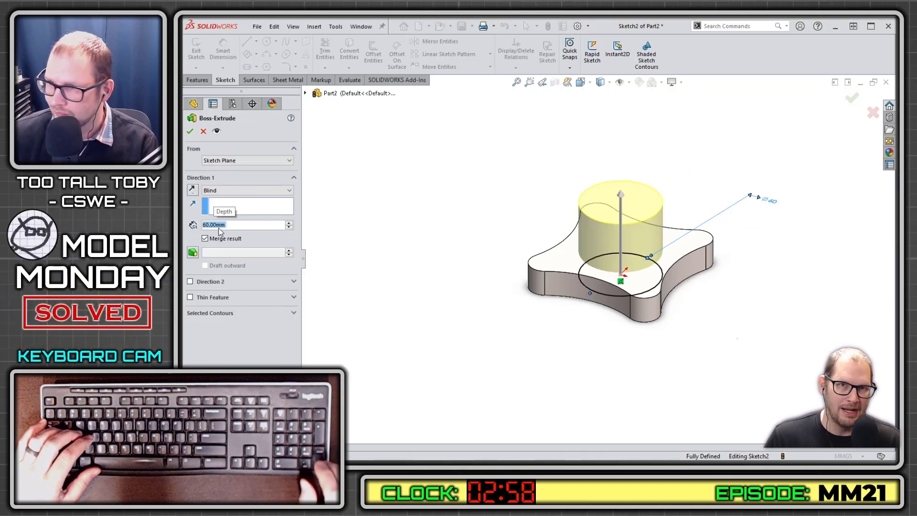
pyautogui.press('Return')
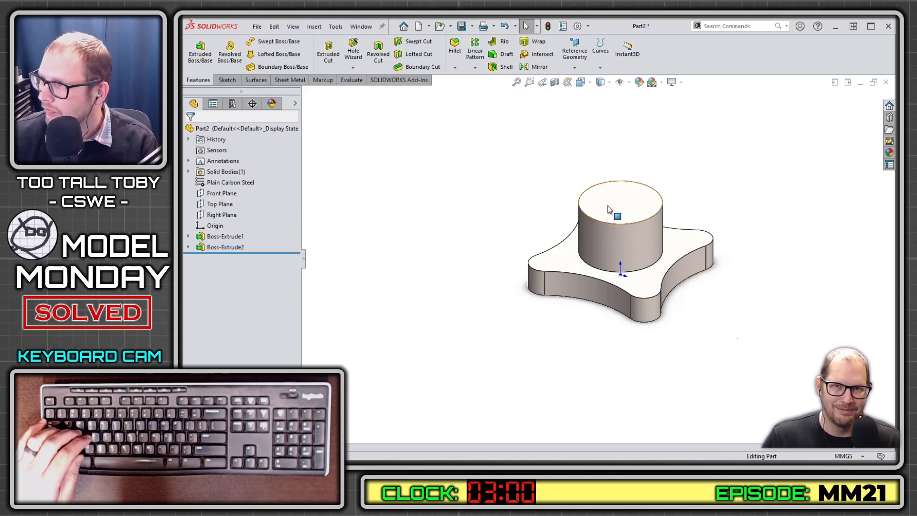
pyautogui.click(611, 211)
# Undo the top-face sketch and start a sketch on the Front Plane in front view.
pyautogui.click(650, 185)
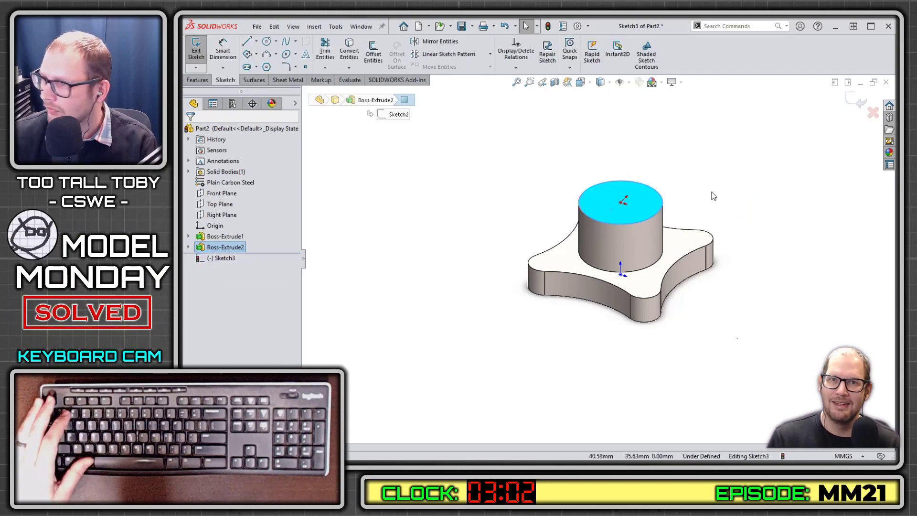
pyautogui.hotkey('ctrl', 'z')
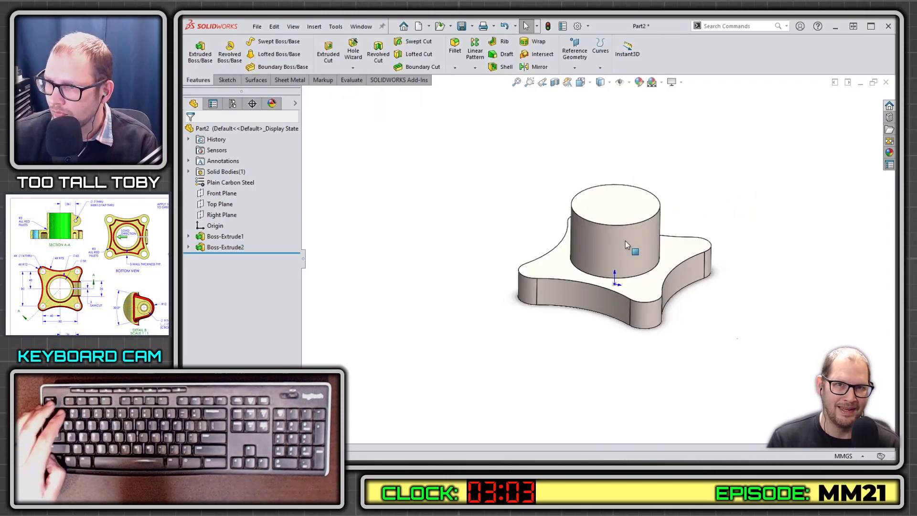
pyautogui.hotkey('ctrl', '1')
pyautogui.click(224, 192)
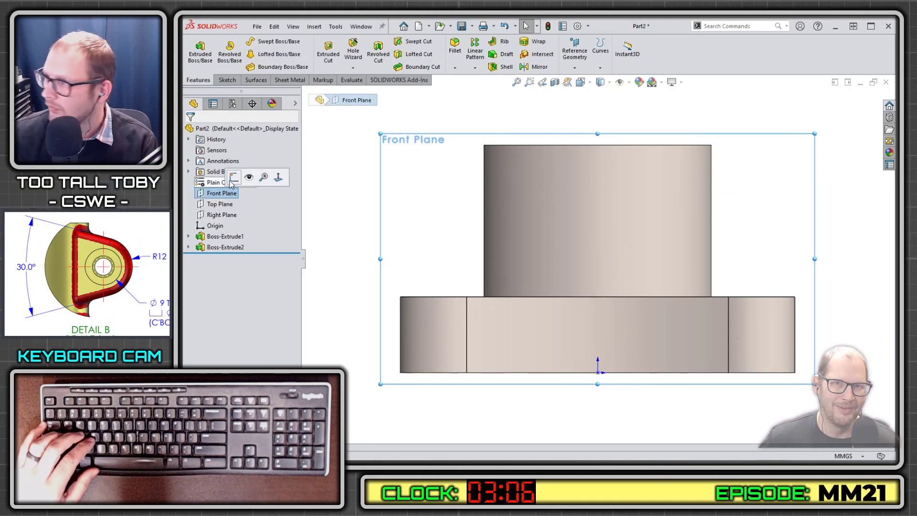
pyautogui.click(234, 178)
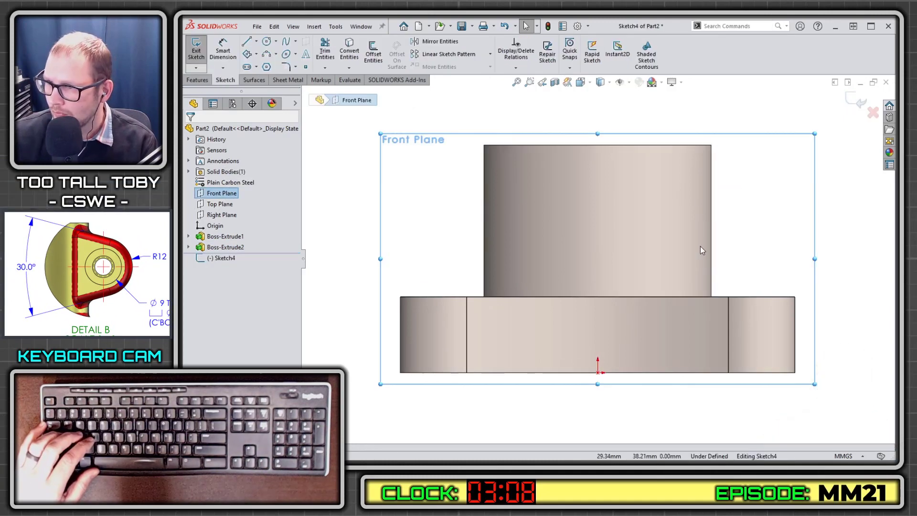
# Draw a slanted upper line, an R12 tangent arc, and a lower line back toward the cylinder.
pyautogui.press('l')
pyautogui.click(665, 176)
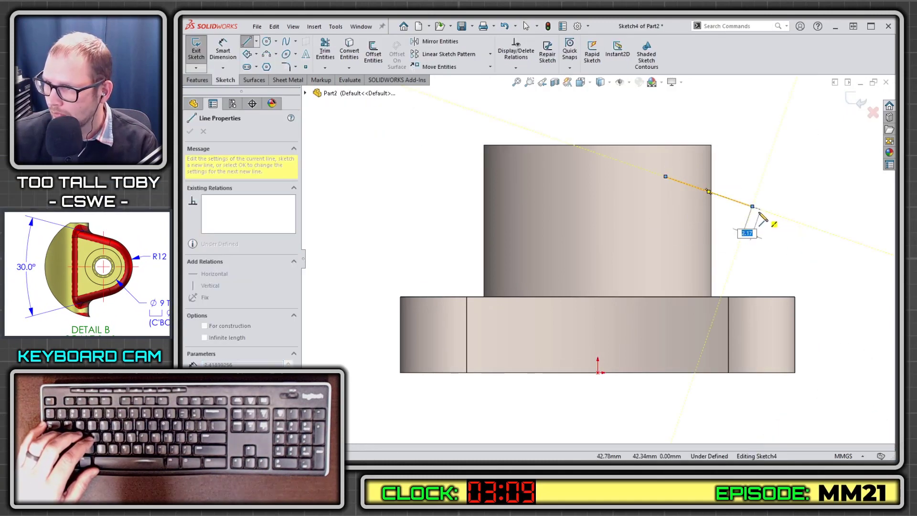
pyautogui.click(752, 206)
pyautogui.press('a')
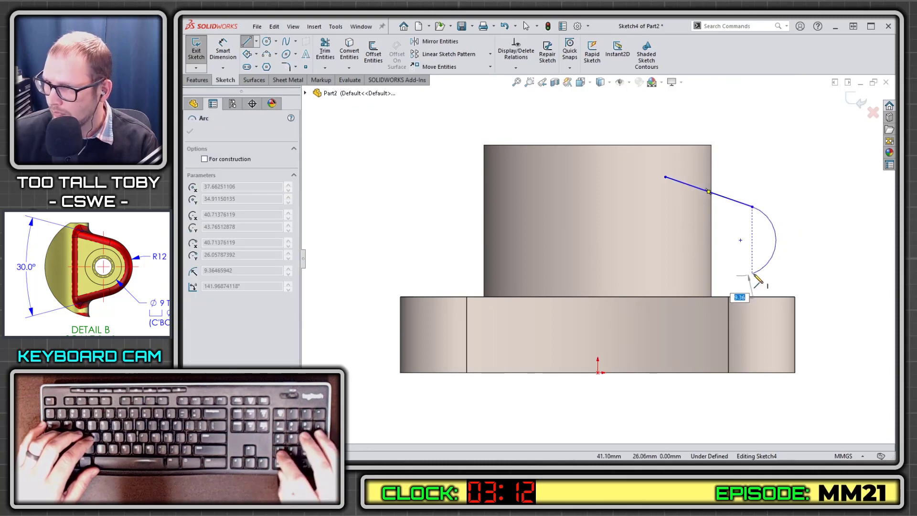
pyautogui.write('12')
pyautogui.press('Tab')
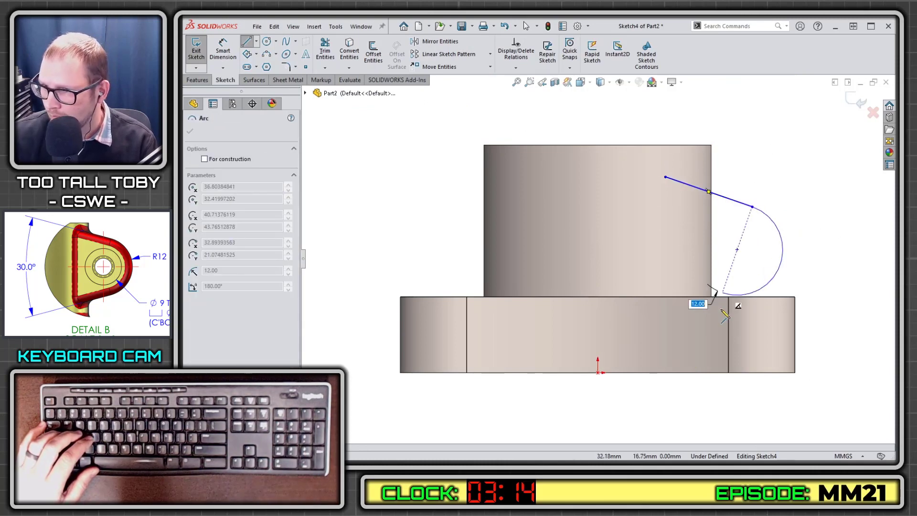
pyautogui.click(754, 295)
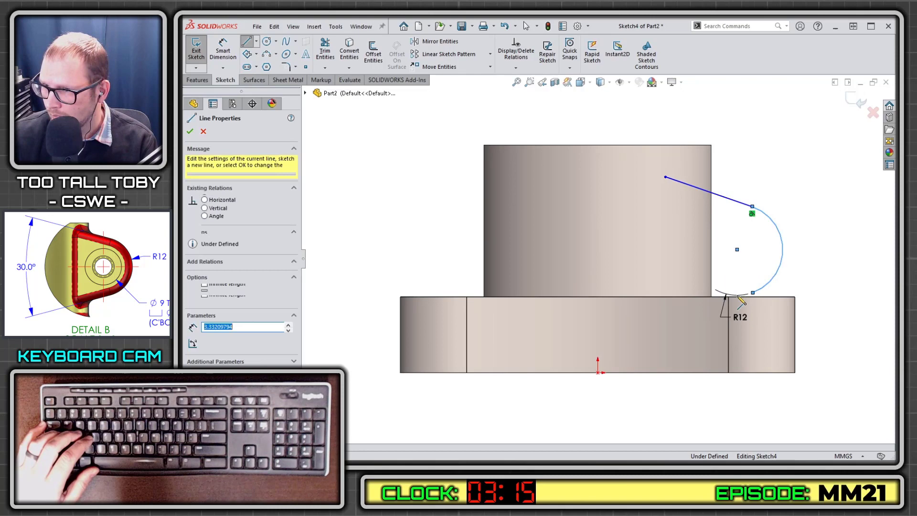
pyautogui.click(665, 324)
pyautogui.press('Escape')
# Dimension the angle between the upper and lower lines to 30°.
pyautogui.press('s')
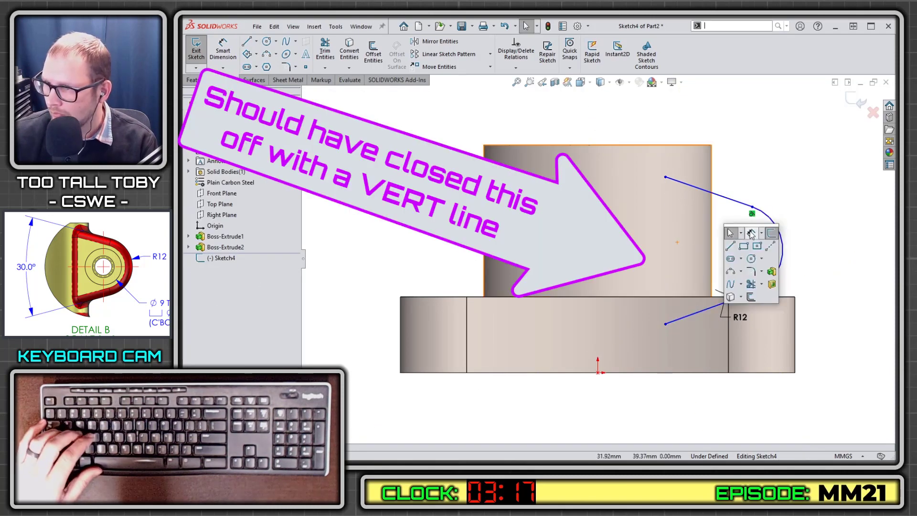
pyautogui.click(731, 234)
pyautogui.click(731, 200)
pyautogui.click(692, 315)
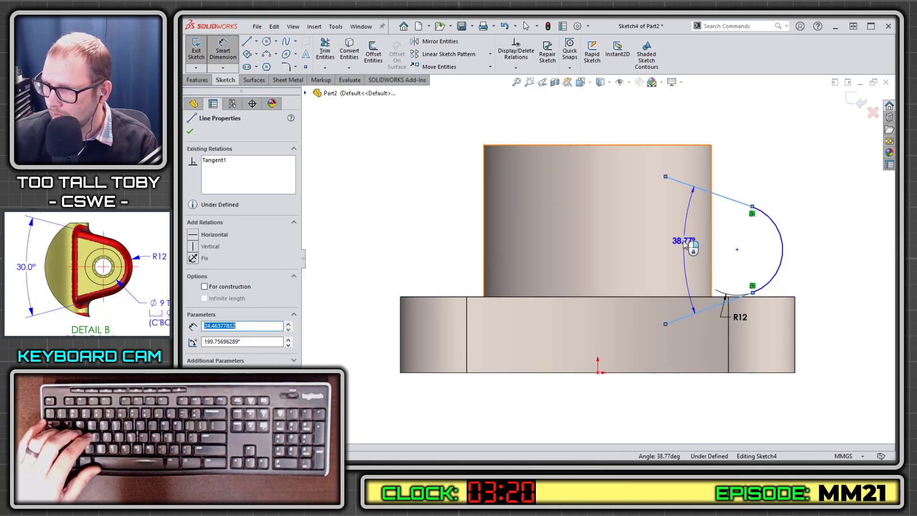
pyautogui.click(684, 244)
pyautogui.write('30')
pyautogui.press('Return')
# Close the profile with a vertical line joining the two line ends.
pyautogui.press('s')
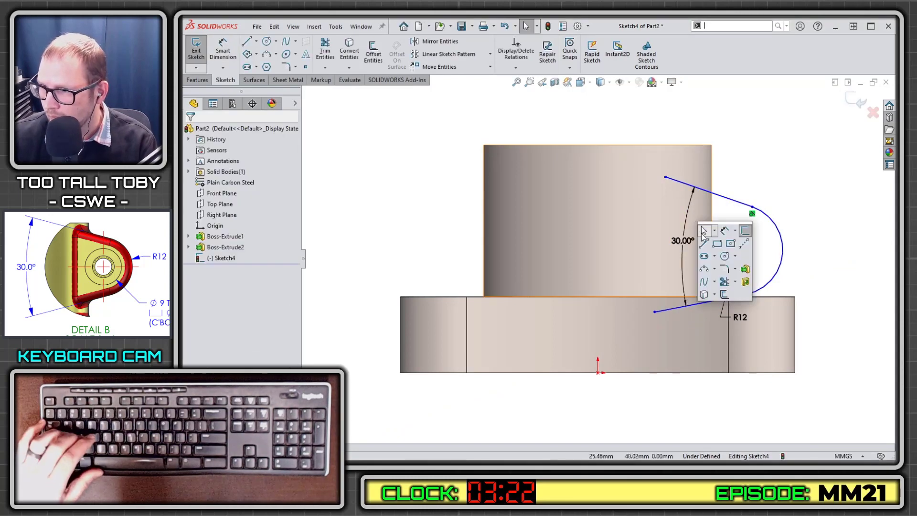
pyautogui.click(737, 250)
pyautogui.moveTo(666, 176); pyautogui.dragTo(655, 311)
pyautogui.click(191, 287)
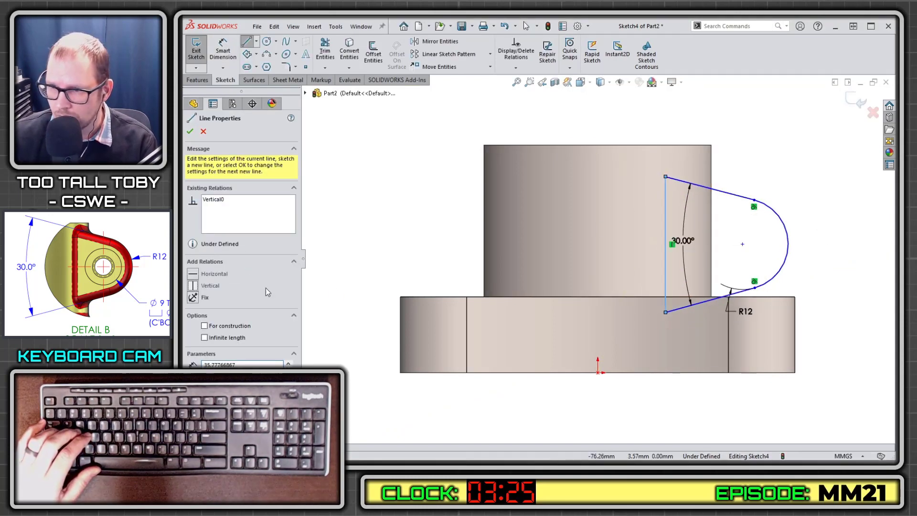
pyautogui.press('Escape')
# Make the lip sketch's vertical closing line coincident with the origin.
pyautogui.press('f')
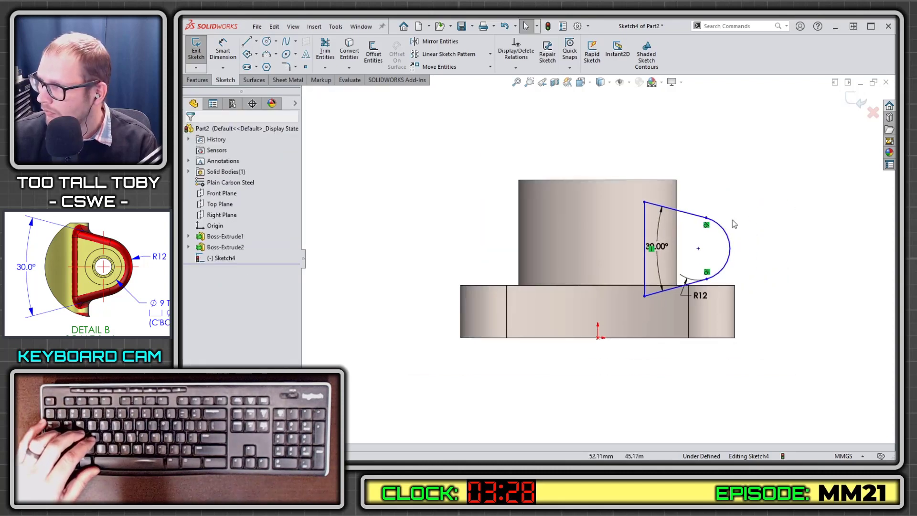
pyautogui.click(645, 272)
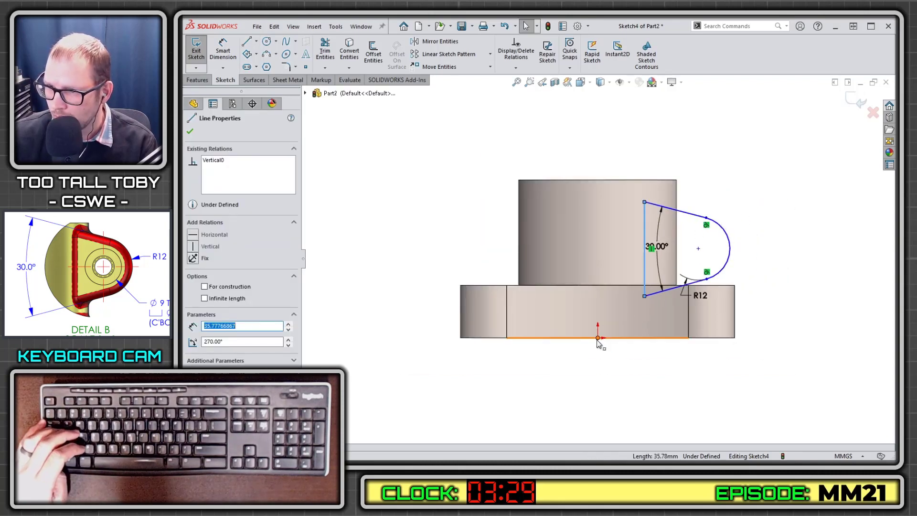
pyautogui.keyDown('ctrl'); pyautogui.click(598, 337); pyautogui.keyUp('ctrl')
pyautogui.click(638, 341)
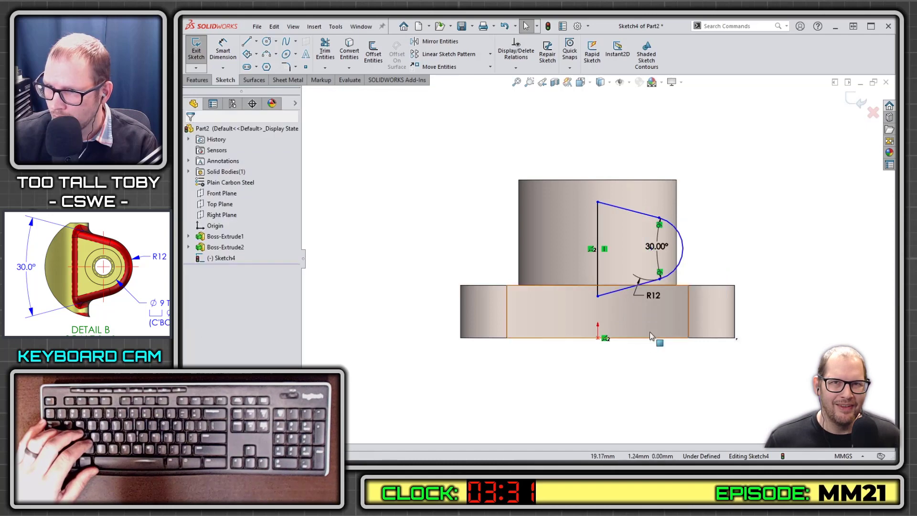
pyautogui.keyDown('ctrl'); pyautogui.moveTo(654, 333); pyautogui.dragTo(633, 337, button='middle'); pyautogui.keyUp('ctrl')
pyautogui.click(608, 258)
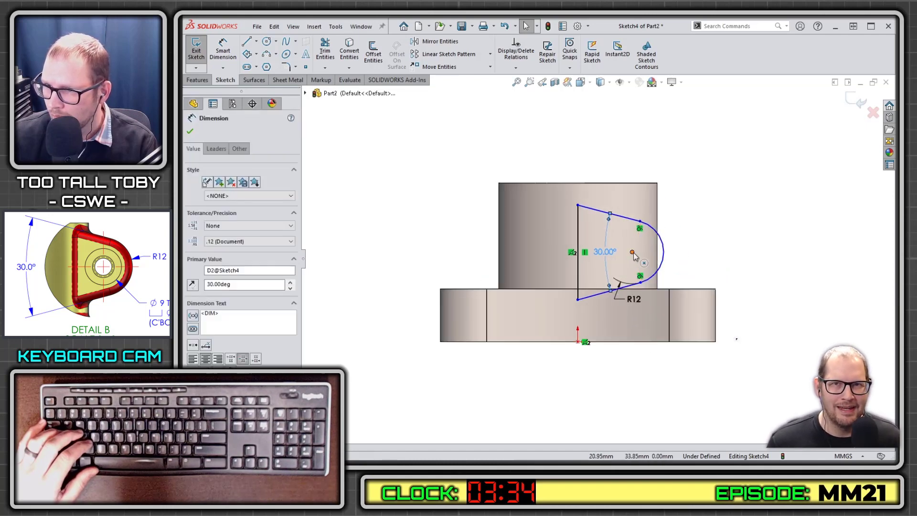
pyautogui.moveTo(632, 252)
pyautogui.mouseDown()
pyautogui.moveTo(676, 251)
pyautogui.moveTo(669, 243)
pyautogui.mouseUp()
pyautogui.scroll(1, 670, 243)
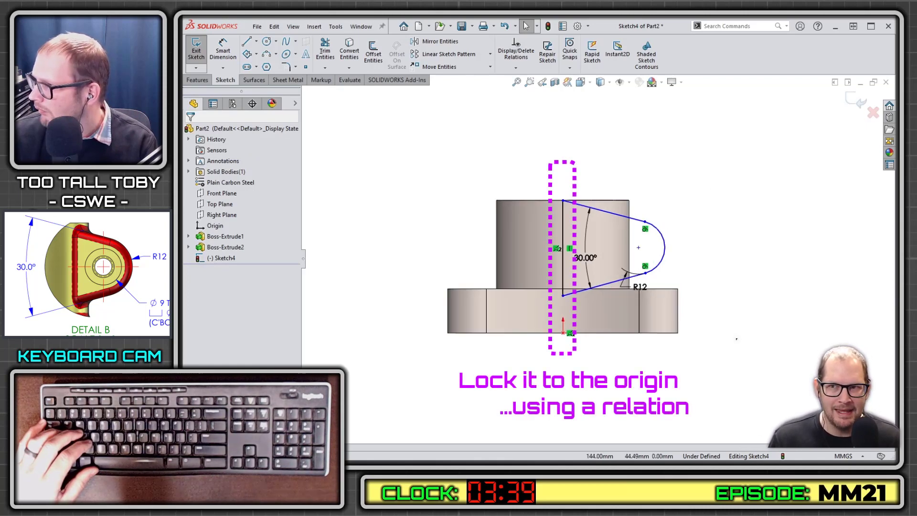
# Dimension the arc centre 36 mm from the vertical line and 42 mm above the bottom edge.
pyautogui.press('s')
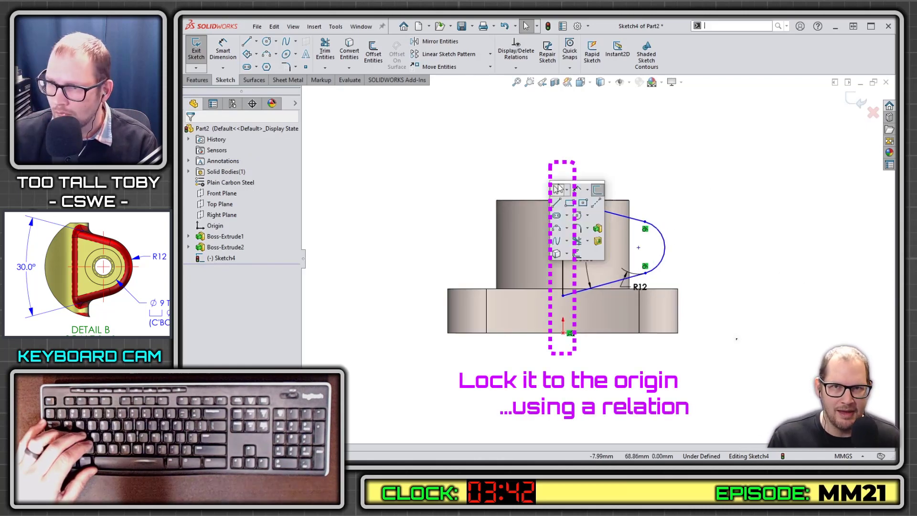
pyautogui.click(577, 196)
pyautogui.click(573, 234)
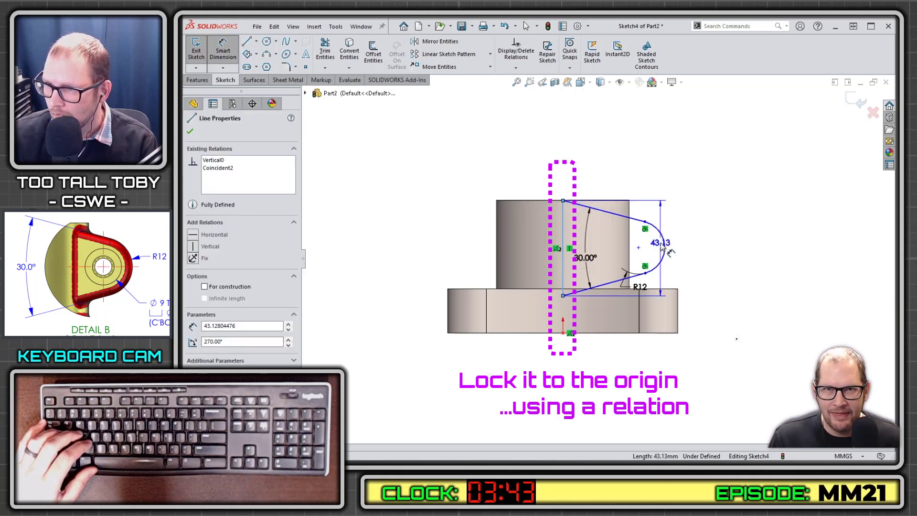
pyautogui.click(638, 247)
pyautogui.click(610, 176)
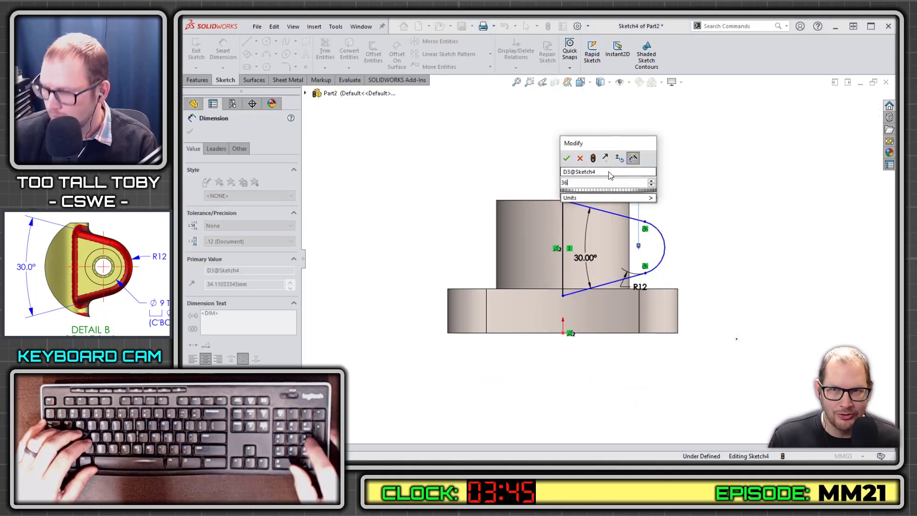
pyautogui.write('36')
pyautogui.press('Return')
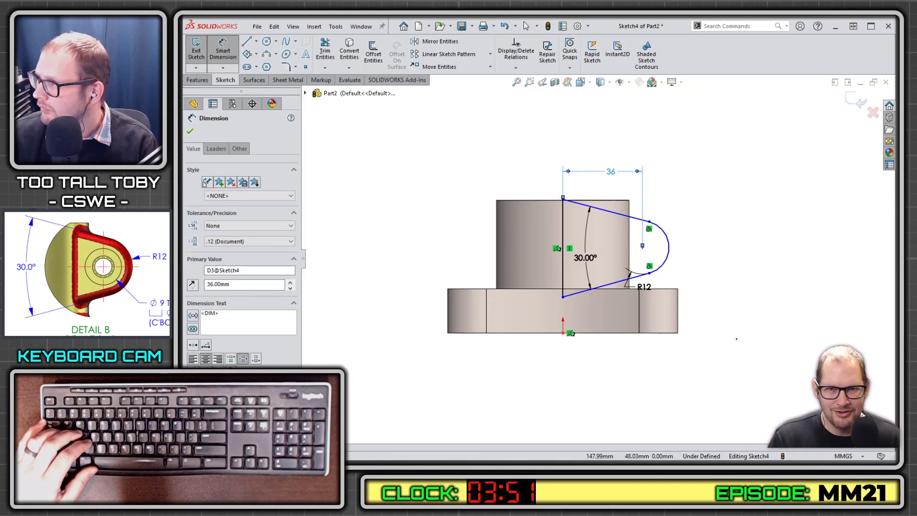
pyautogui.click(669, 253)
pyautogui.click(606, 334)
pyautogui.click(716, 302)
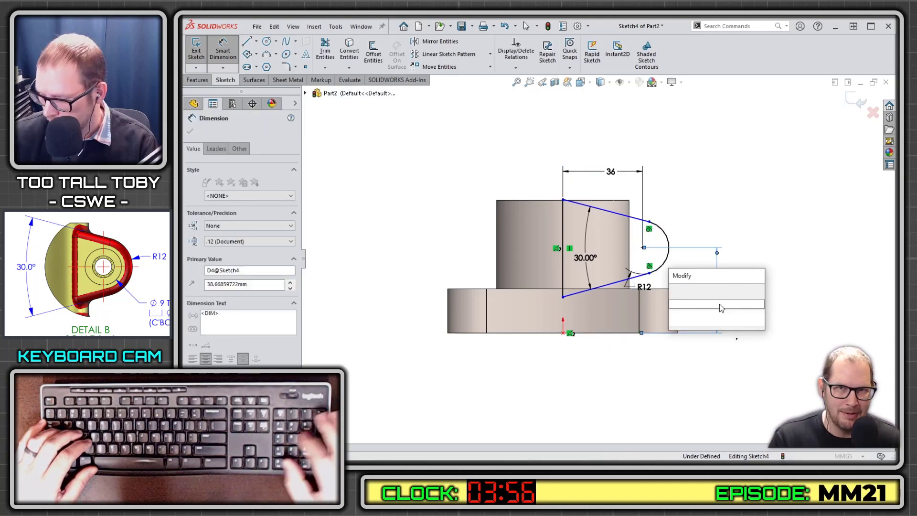
pyautogui.write('42')
pyautogui.press('Return')
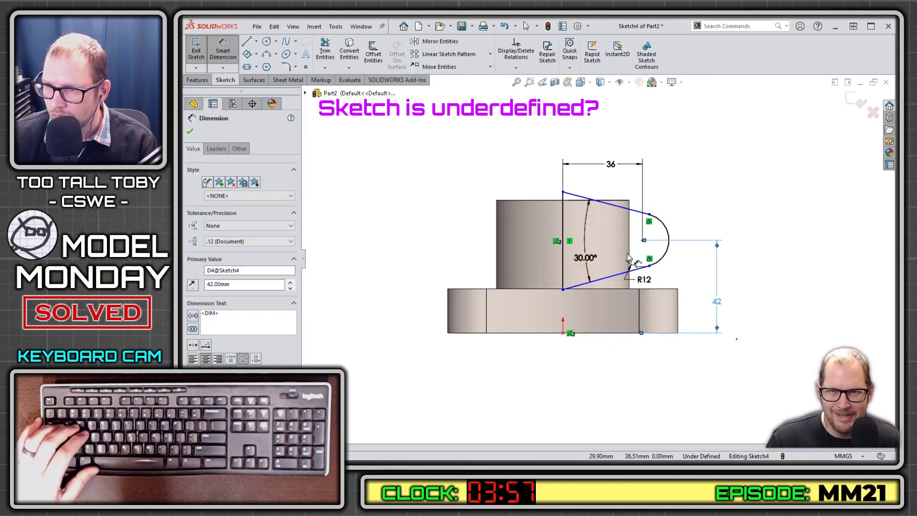
pyautogui.scroll(1, 598, 254)
pyautogui.press('Escape')
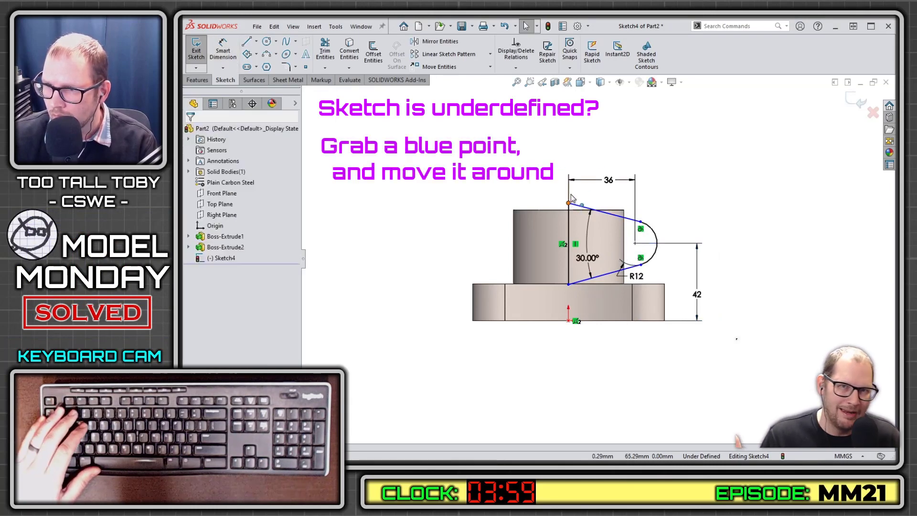
# Make the two slanted lines equal, then view the part isometrically.
pyautogui.moveTo(569, 205); pyautogui.dragTo(571, 192)
pyautogui.click(598, 202)
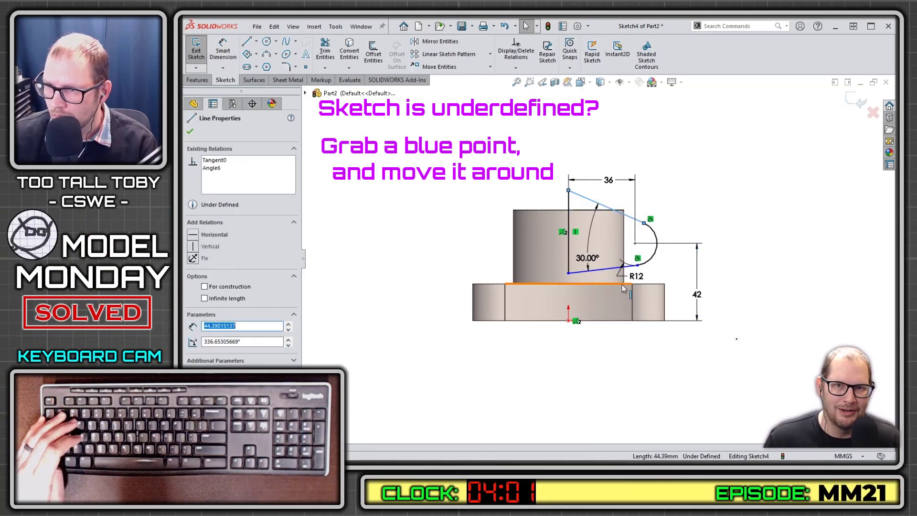
pyautogui.keyDown('ctrl'); pyautogui.click(627, 264); pyautogui.keyUp('ctrl')
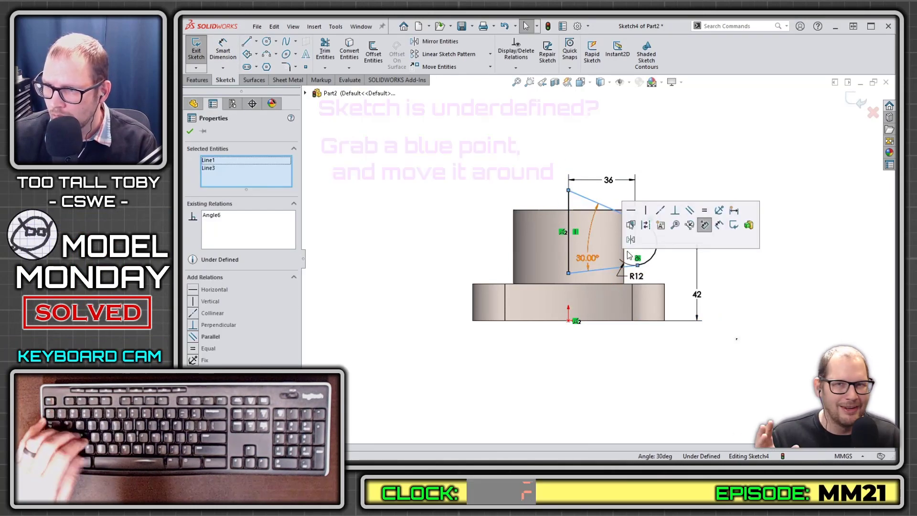
pyautogui.click(704, 210)
pyautogui.press('Escape')
pyautogui.press('z')
pyautogui.hotkey('ctrl', '7')
# Extrude the lip sketch 36 mm using Mid Plane to create Boss-Extrude3.
pyautogui.press('s')
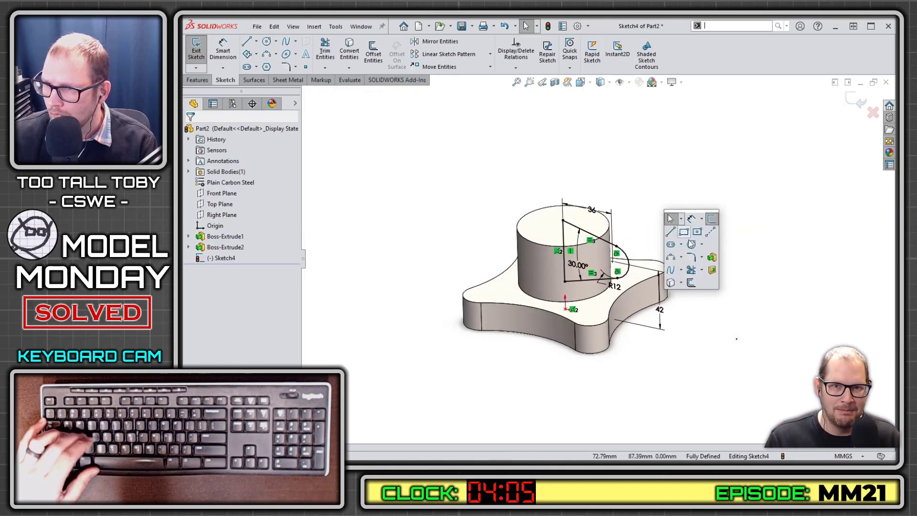
pyautogui.click(712, 256)
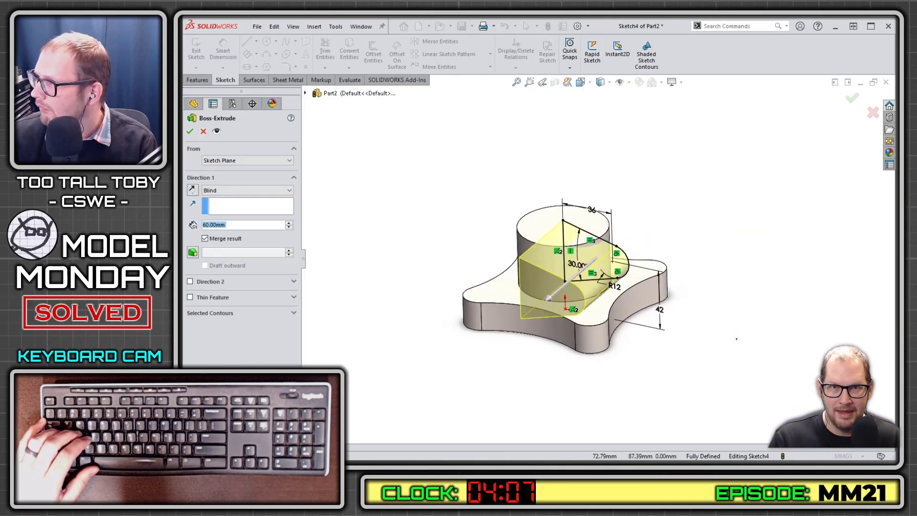
pyautogui.write('36')
pyautogui.press('Return')
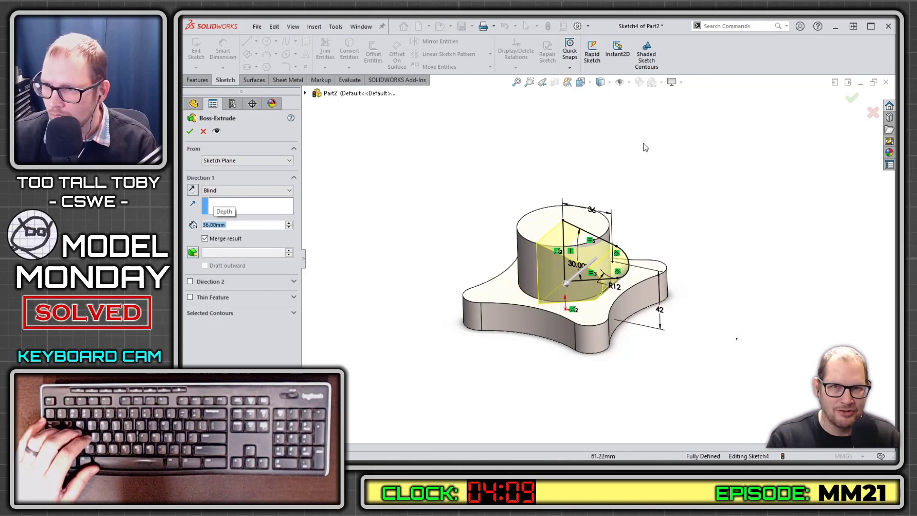
pyautogui.rightClick(644, 148)
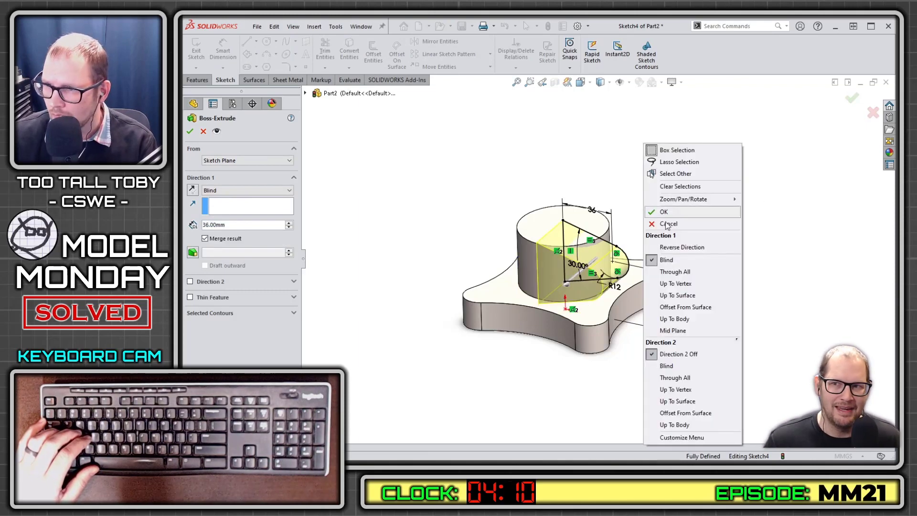
pyautogui.click(678, 331)
pyautogui.press('Return')
pyautogui.scroll(-3, 537, 204)
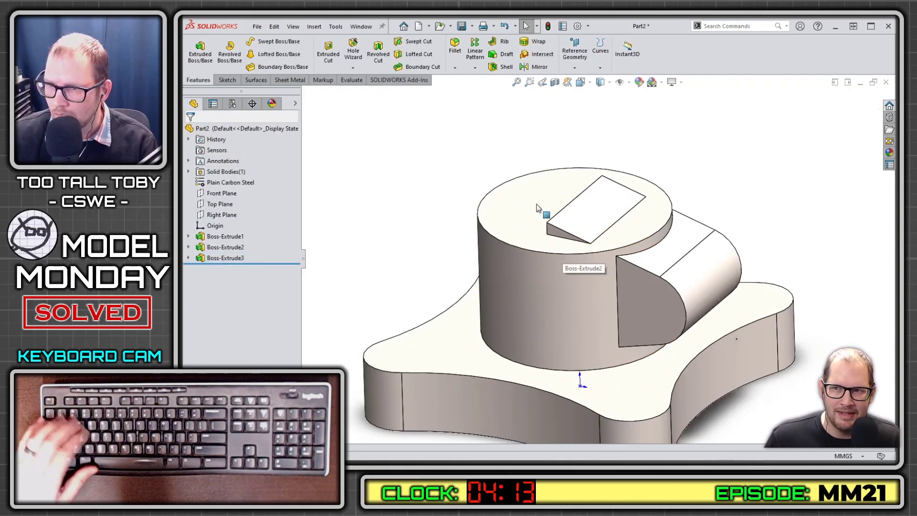
# Delete the three wedge faces on the cylinder top with Delete Face, leaving it flat.
pyautogui.click(314, 26)
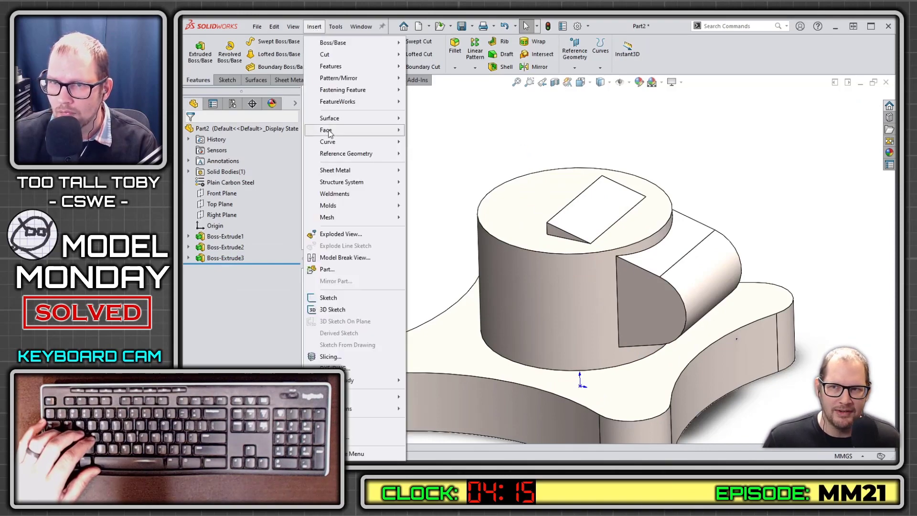
pyautogui.click(420, 130)
pyautogui.click(603, 206)
pyautogui.click(569, 234)
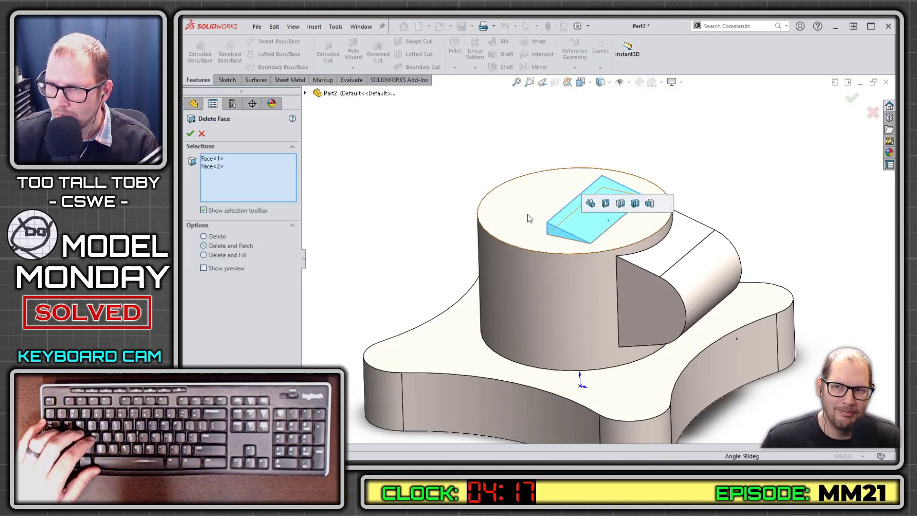
pyautogui.moveTo(530, 218); pyautogui.dragTo(540, 168, button='middle')
pyautogui.click(540, 168)
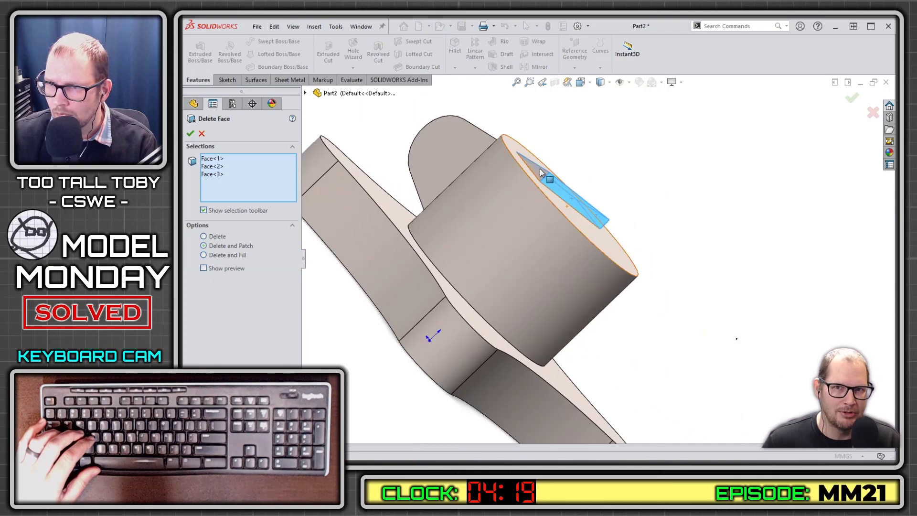
pyautogui.rightClick(541, 169)
pyautogui.moveTo(625, 207)
pyautogui.mouseDown(button='middle')
pyautogui.moveTo(617, 241)
pyautogui.moveTo(541, 273)
pyautogui.moveTo(556, 271)
pyautogui.mouseUp(button='middle')
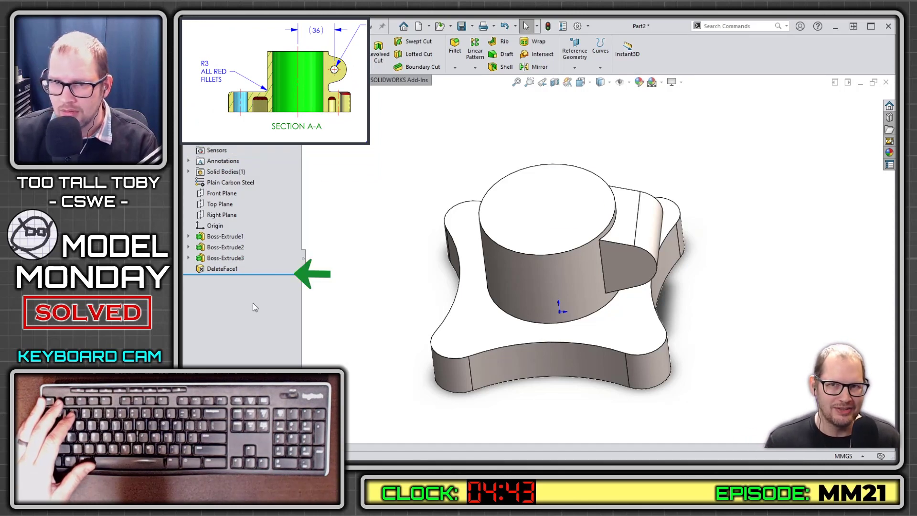
# Roll back to the base and shell it 5 mm thick with the bottom face removed.
pyautogui.moveTo(276, 273); pyautogui.dragTo(276, 242)
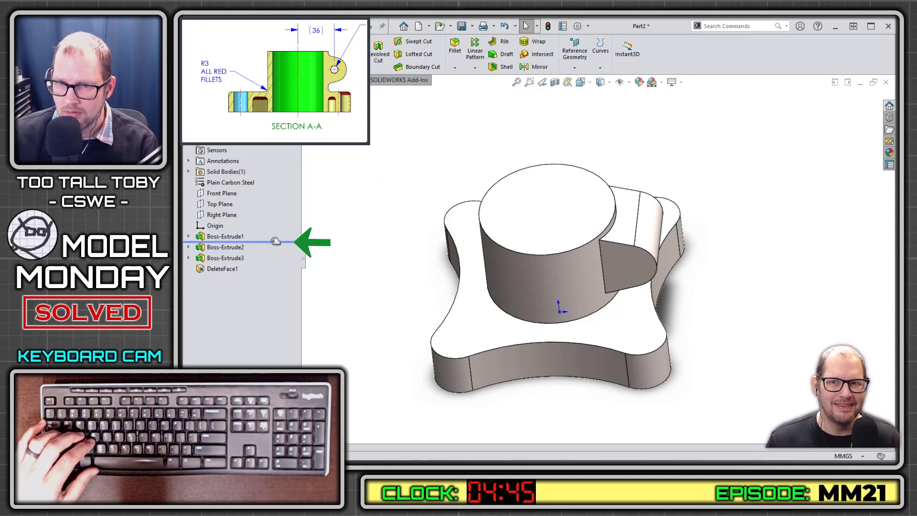
pyautogui.moveTo(374, 276)
pyautogui.mouseDown(button='middle')
pyautogui.moveTo(417, 198)
pyautogui.moveTo(444, 172)
pyautogui.mouseUp(button='middle')
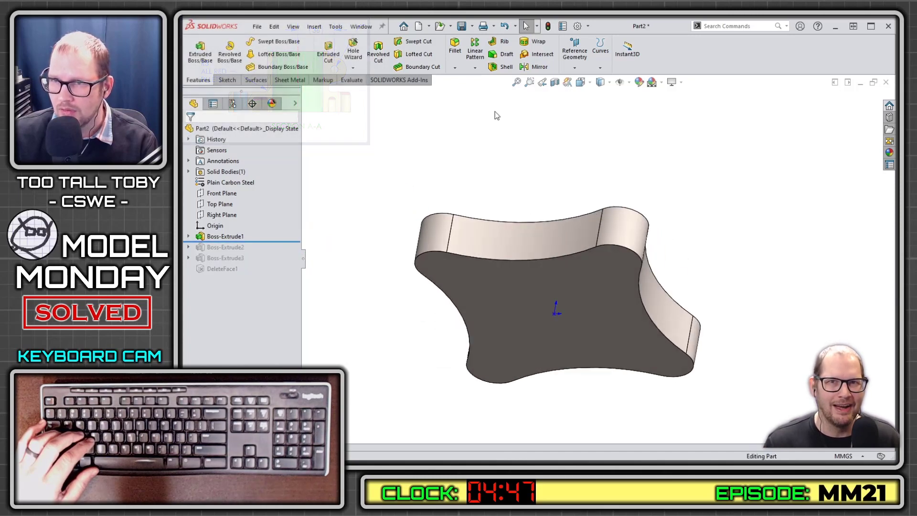
pyautogui.click(502, 67)
pyautogui.write('5')
pyautogui.press('Return')
pyautogui.click(502, 320)
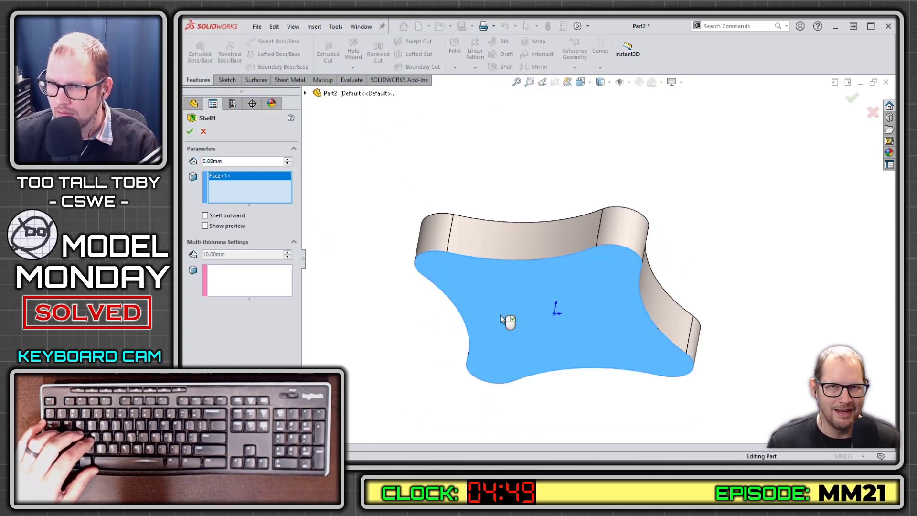
pyautogui.rightClick(501, 318)
# Roll forward to rebuild the full clamp and inspect the boss's top face.
pyautogui.moveTo(291, 254); pyautogui.dragTo(267, 286)
pyautogui.moveTo(446, 193); pyautogui.dragTo(584, 268, button='middle')
pyautogui.click(607, 218)
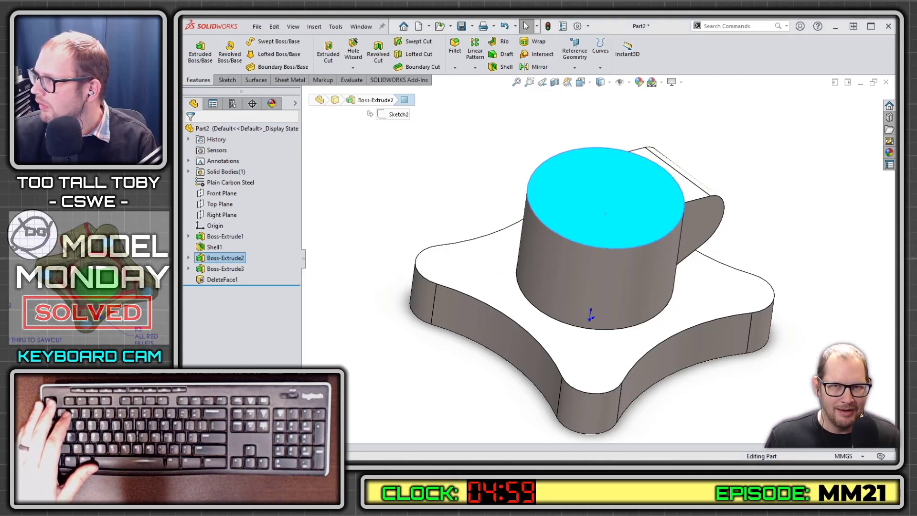
pyautogui.press('Escape')
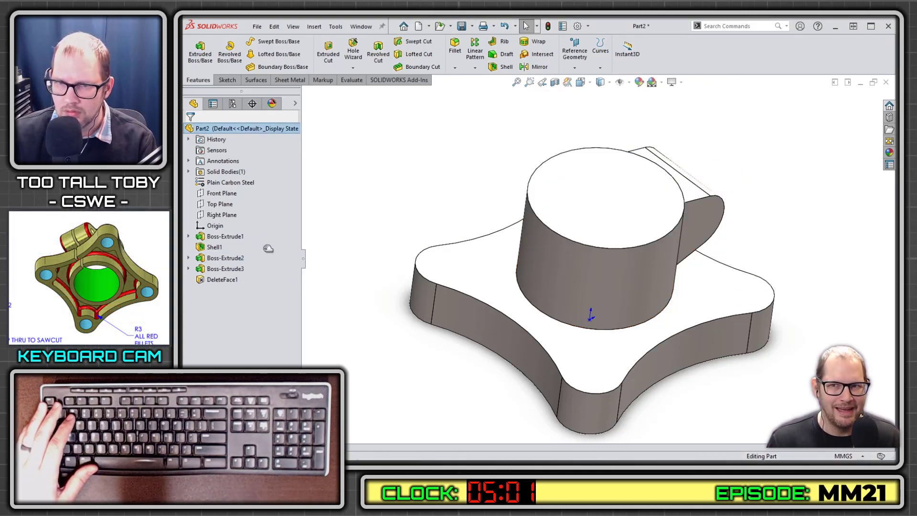
# Roll back before the shell and sketch Ø14 circles at the left and top lobes.
pyautogui.click(446, 271)
pyautogui.click(476, 225)
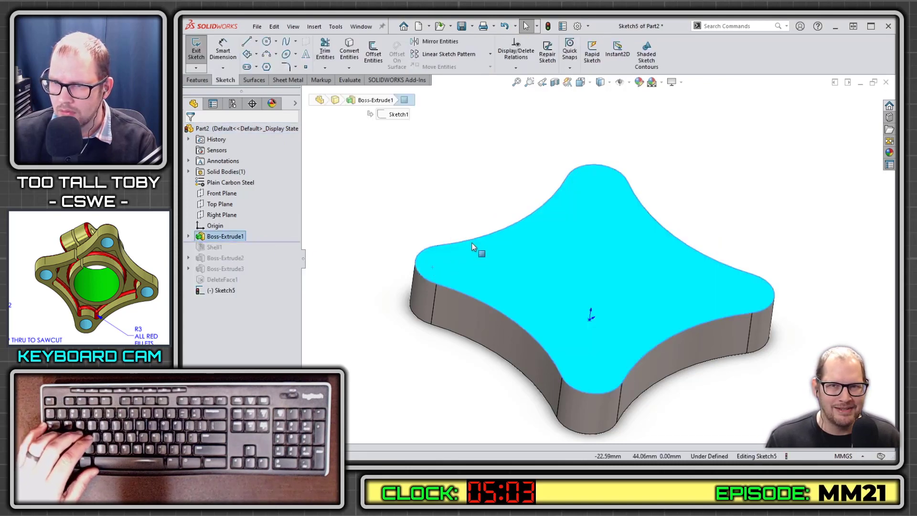
pyautogui.press('s')
pyautogui.click(504, 281)
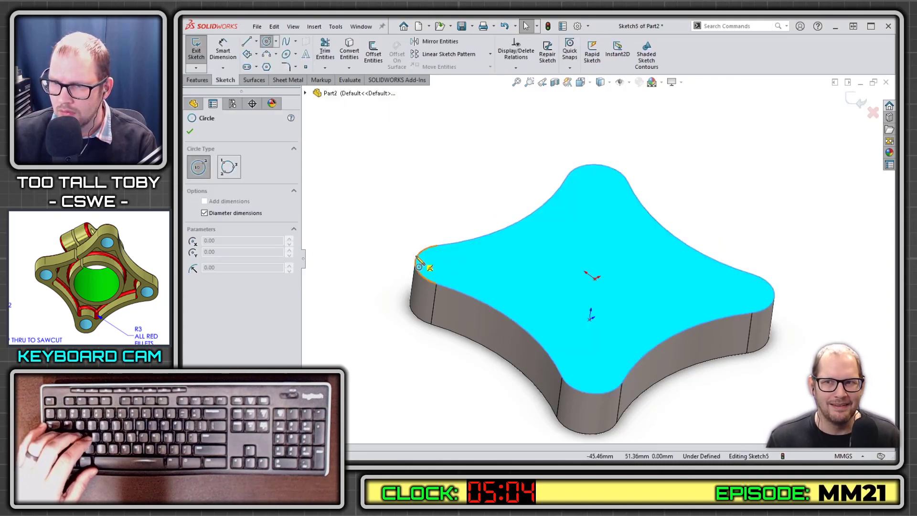
pyautogui.click(447, 265)
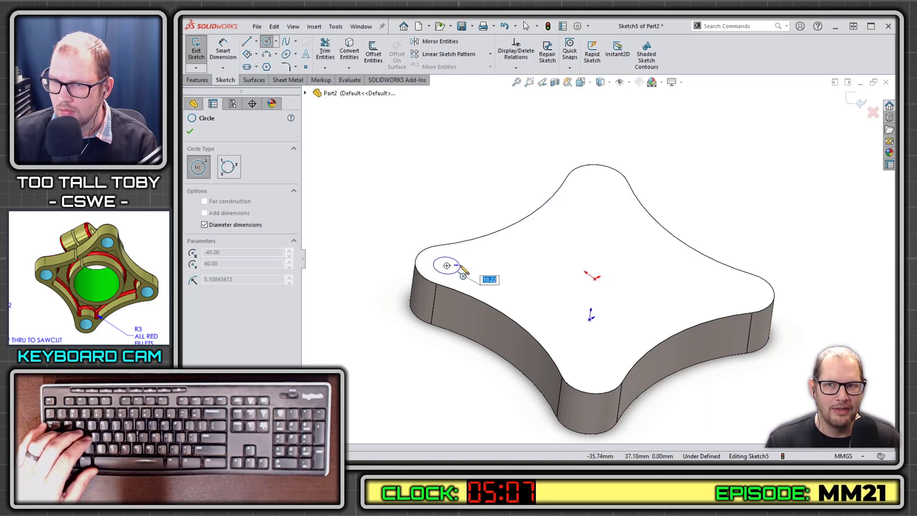
pyautogui.write('14')
pyautogui.press('Return')
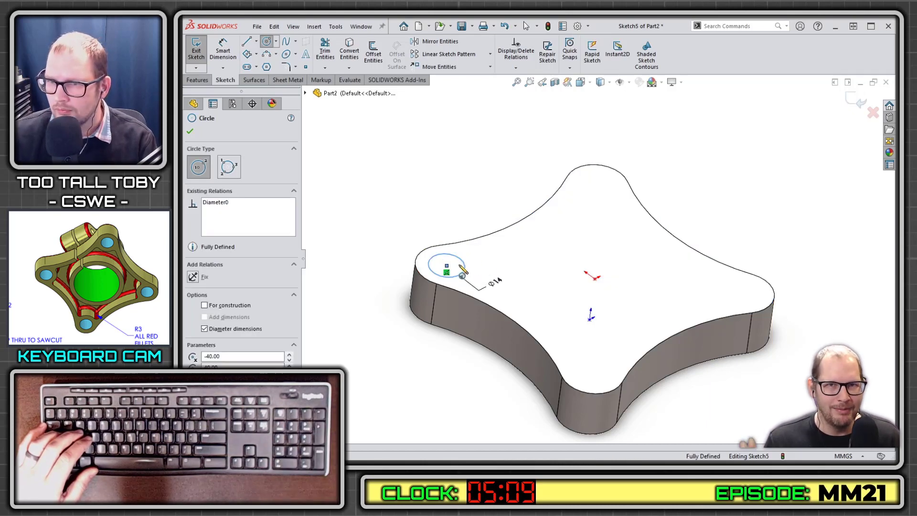
pyautogui.click(597, 185)
pyautogui.write('14')
pyautogui.press('Return')
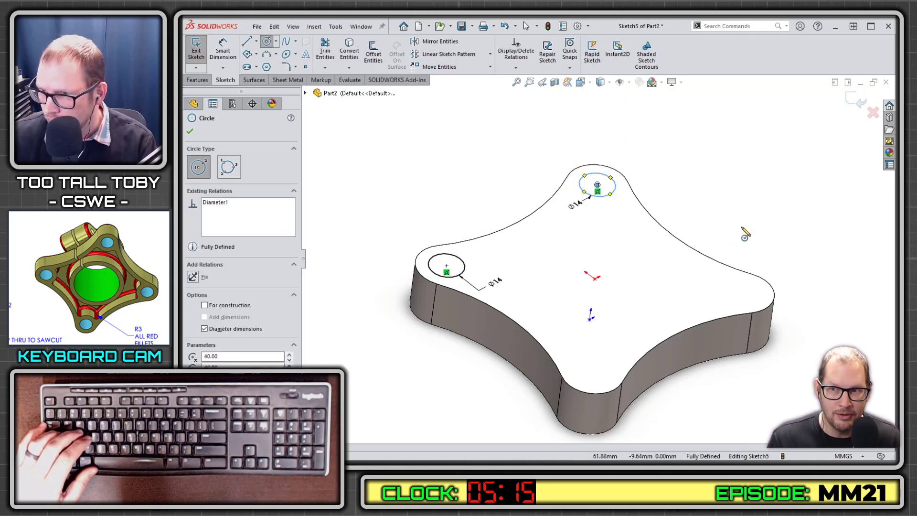
# Add Ø14 circles at the right and bottom lobes and begin an extruded cut.
pyautogui.click(743, 293)
pyautogui.write('14')
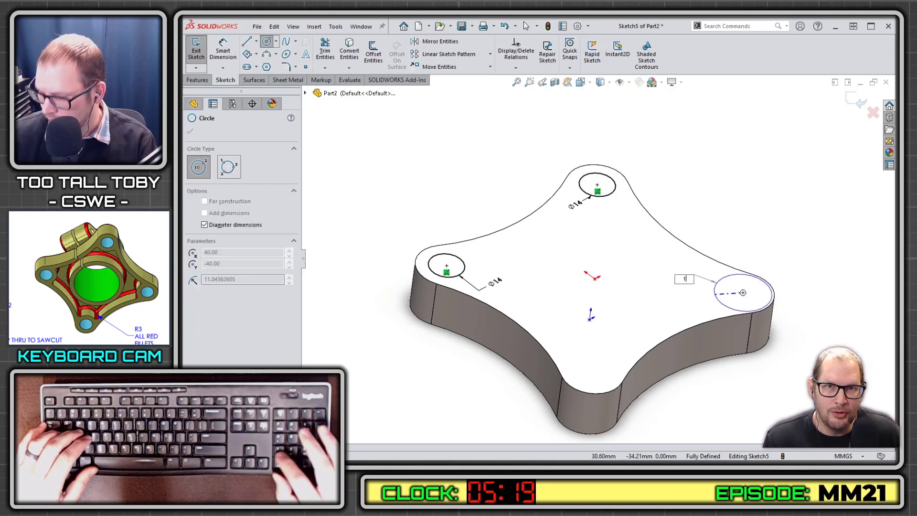
pyautogui.press('Return')
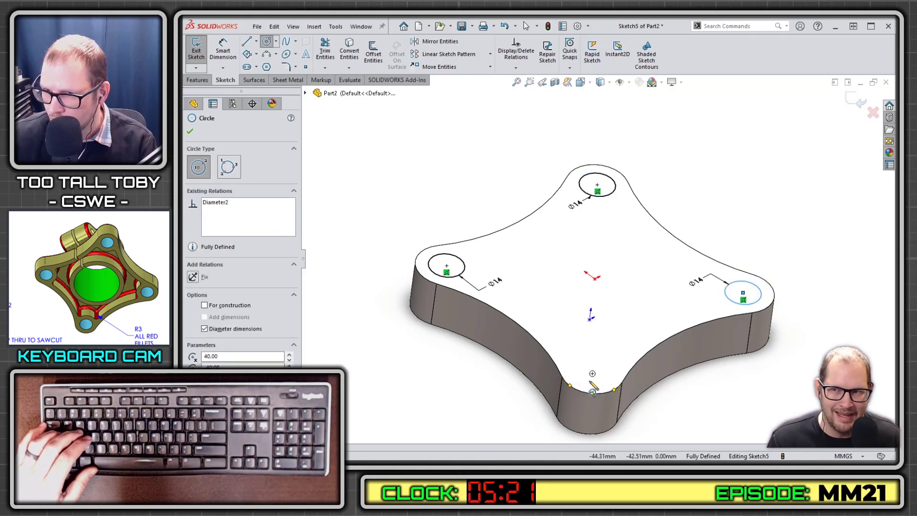
pyautogui.click(592, 374)
pyautogui.write('14')
pyautogui.press('Return')
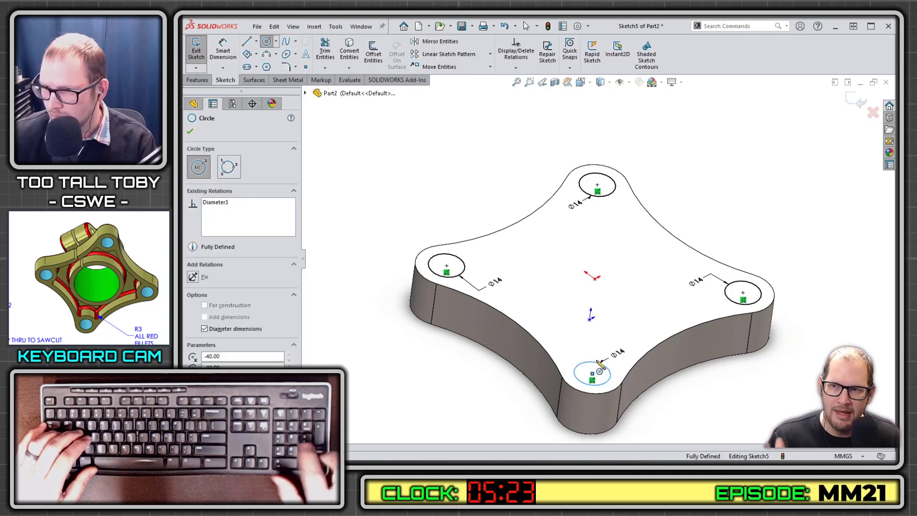
pyautogui.press('s')
pyautogui.click(647, 421)
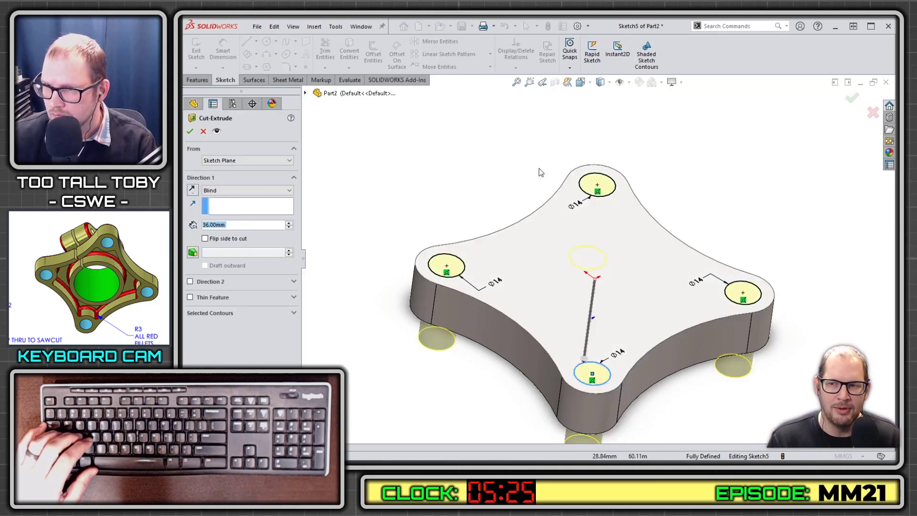
# Cut the four Ø14 holes Through All the plate.
pyautogui.rightClick(550, 188)
pyautogui.click(559, 283)
pyautogui.press('Return')
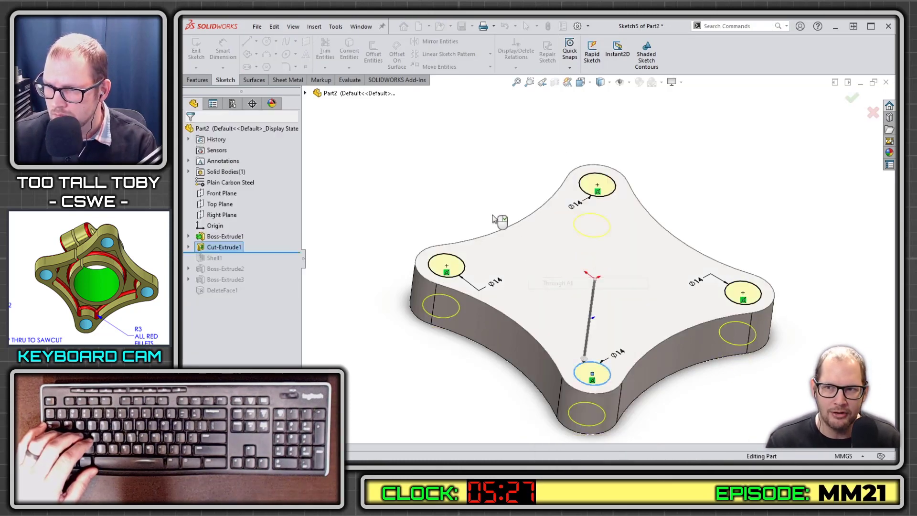
# Roll forward to restore the shell and turn the plate to show the hollow pocket.
pyautogui.moveTo(264, 260); pyautogui.dragTo(266, 262)
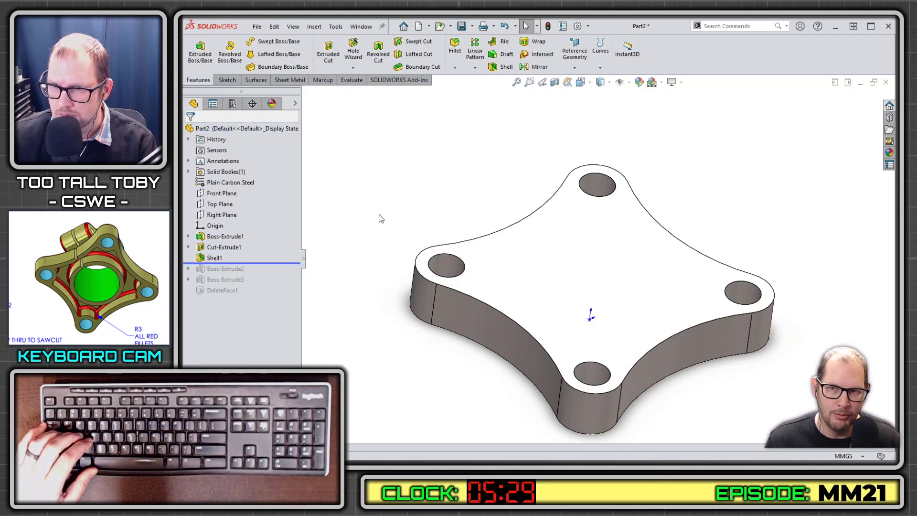
pyautogui.moveTo(379, 215); pyautogui.dragTo(337, 275, button='middle')
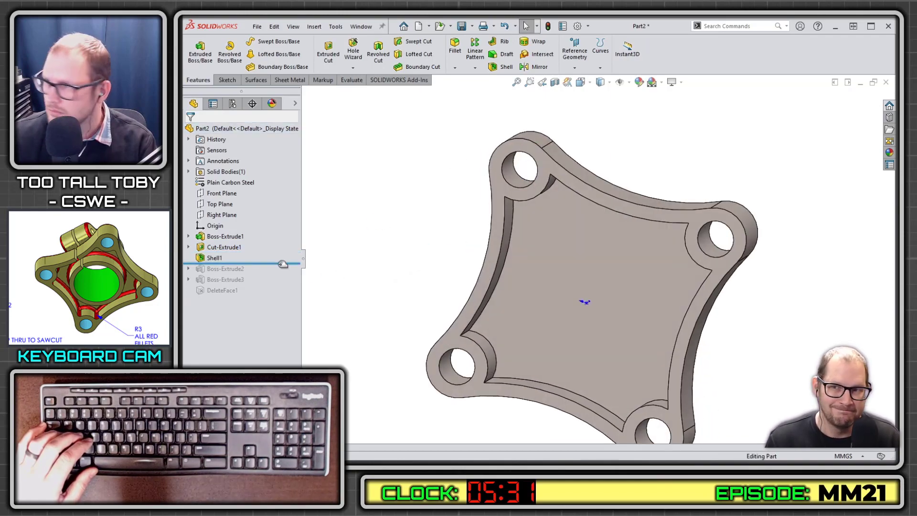
pyautogui.press('f')
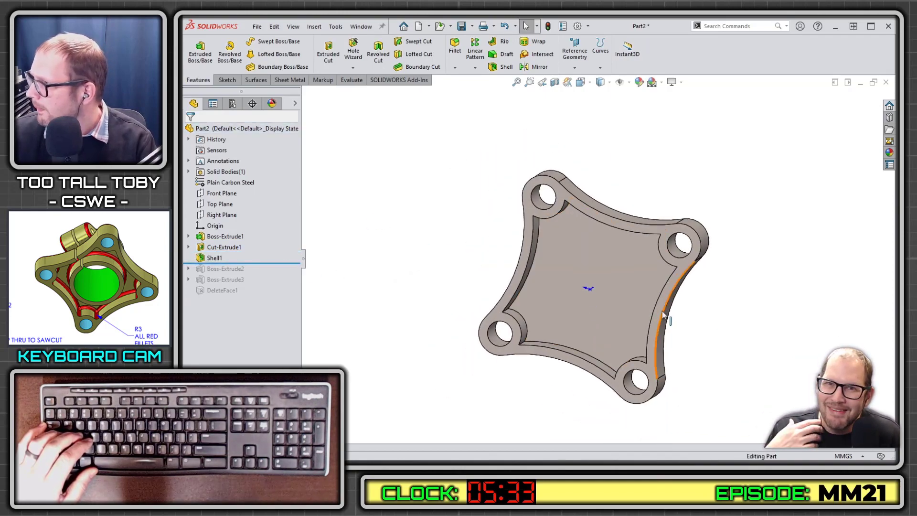
pyautogui.moveTo(680, 338); pyautogui.dragTo(527, 345, button='middle')
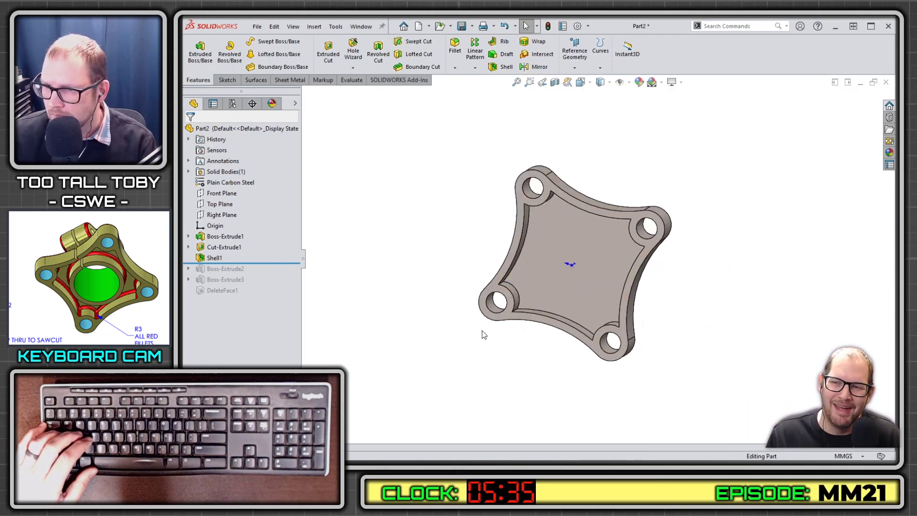
# Fillet all the pocket's internal edges at 3 mm.
pyautogui.press('s')
pyautogui.hotkey('ctrl', 'f')
pyautogui.scroll(-5, 546, 289)
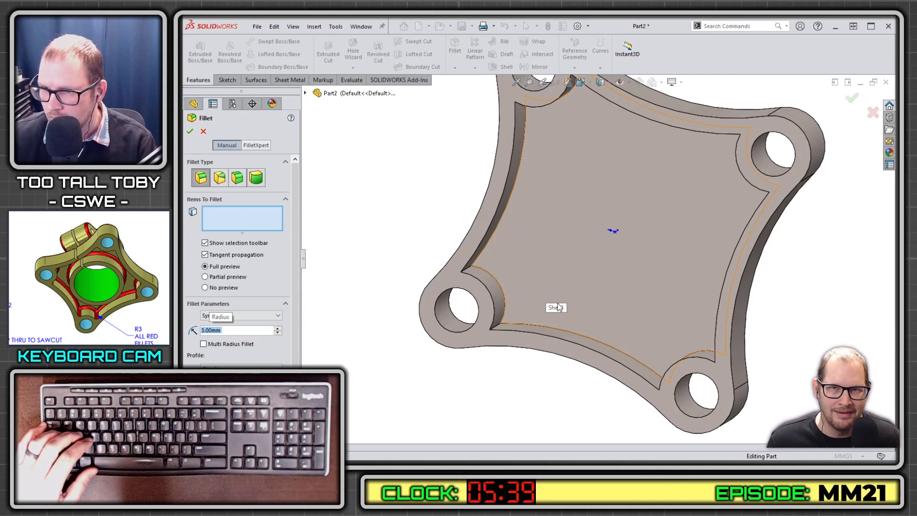
pyautogui.click(497, 328)
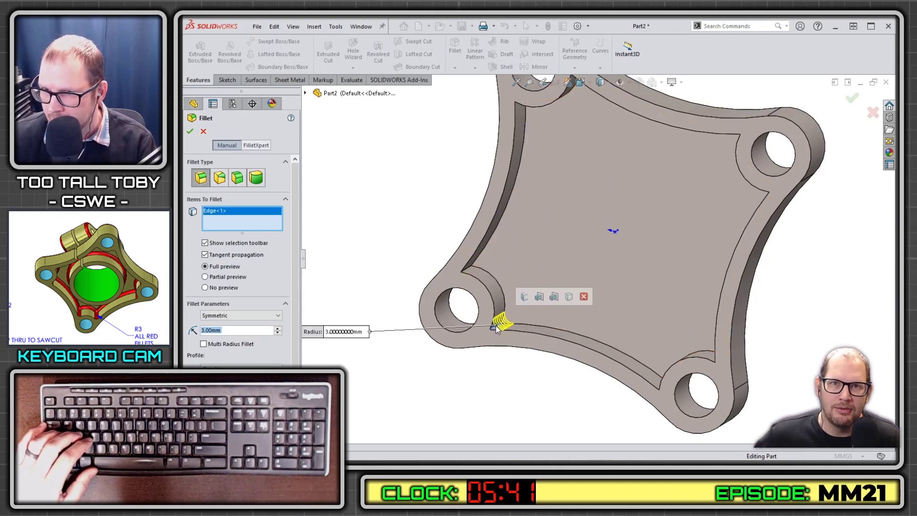
pyautogui.click(543, 298)
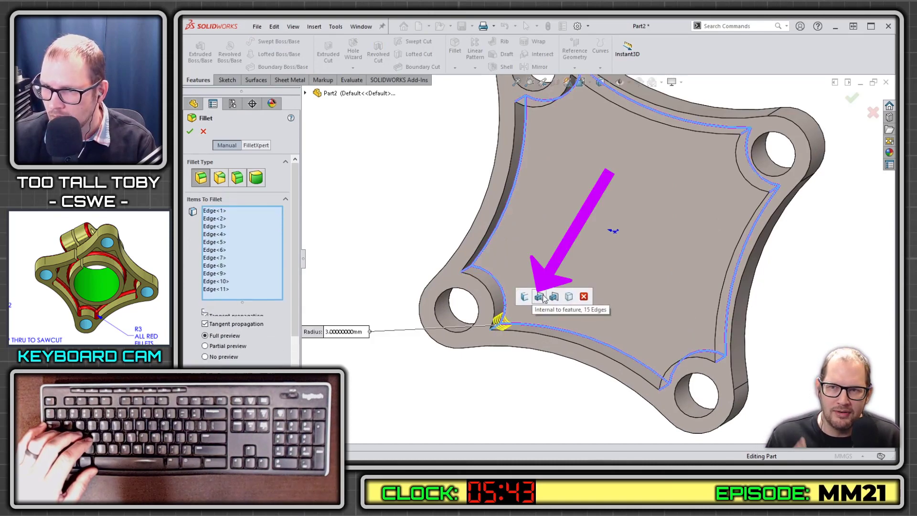
pyautogui.rightClick(544, 297)
pyautogui.hotkey('ctrl', '7')
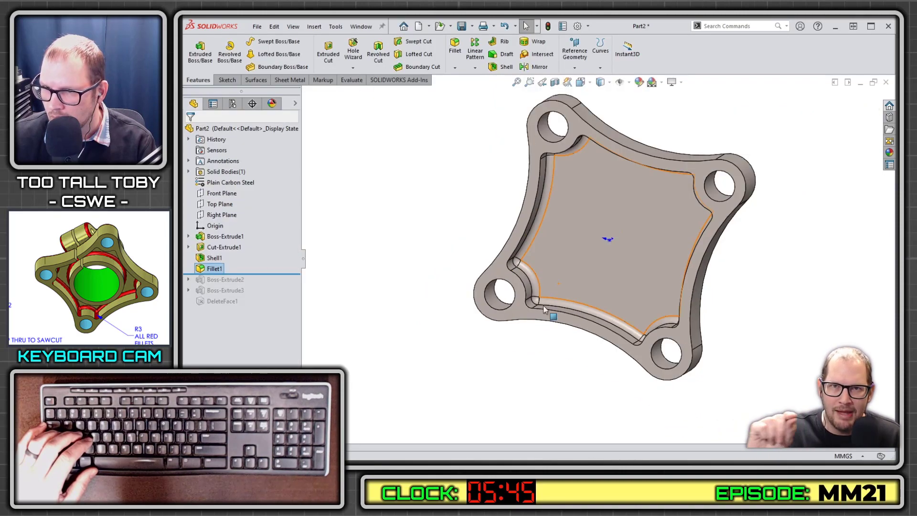
# Color Fillet1 red and roll forward to rebuild the whole clamp.
pyautogui.click(214, 269)
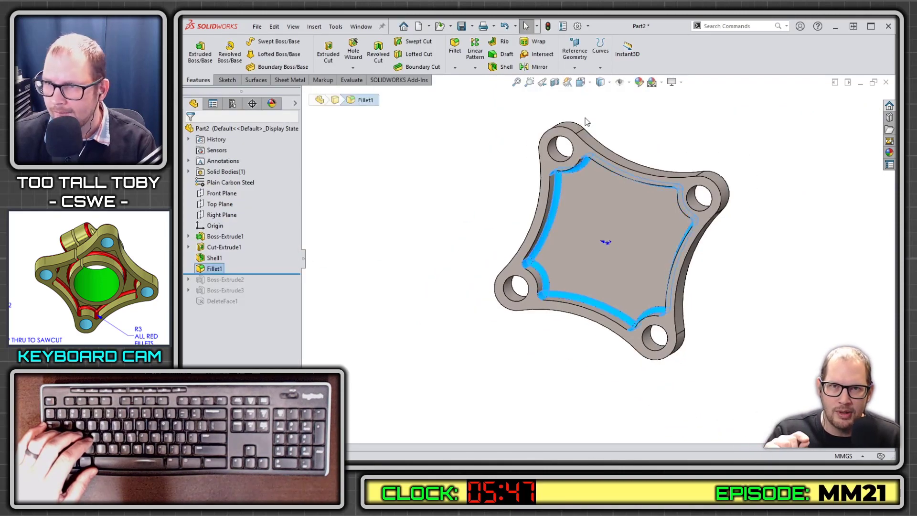
pyautogui.click(640, 82)
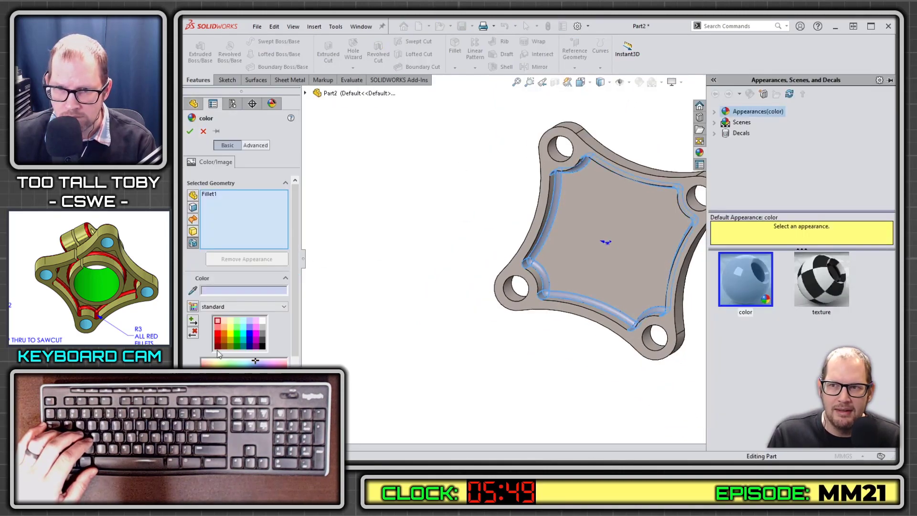
pyautogui.click(218, 336)
pyautogui.click(190, 132)
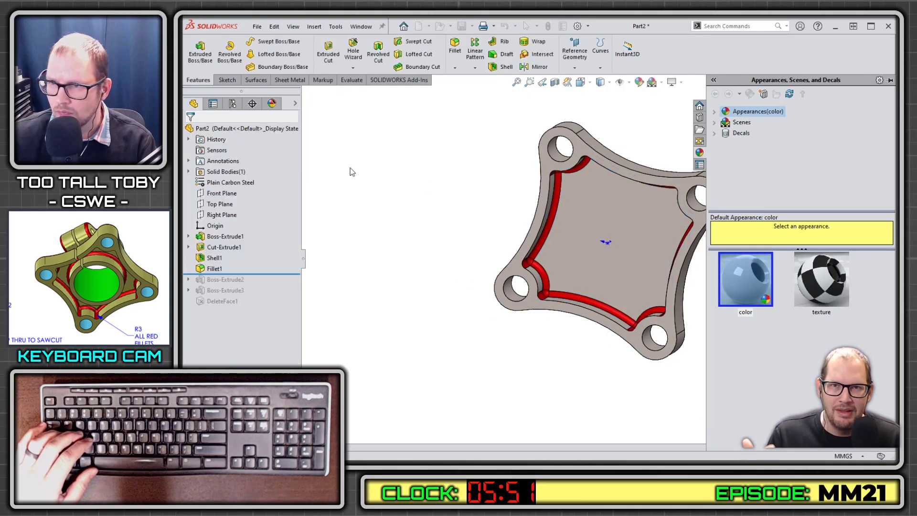
pyautogui.moveTo(451, 252); pyautogui.dragTo(447, 335, button='middle')
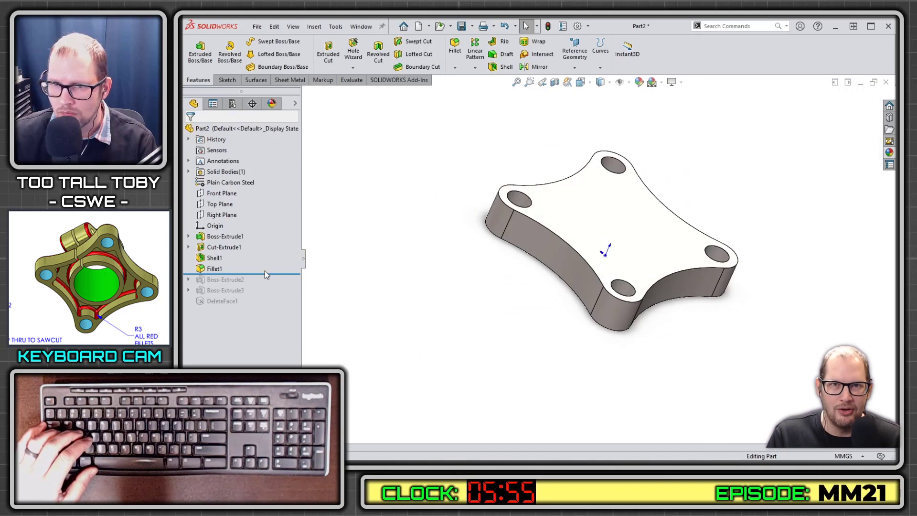
pyautogui.moveTo(269, 277); pyautogui.dragTo(379, 303)
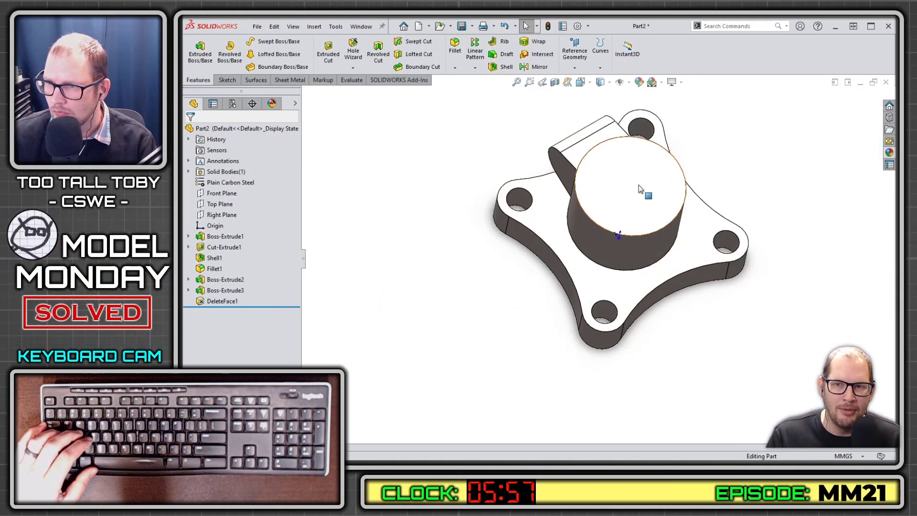
# Sketch a circle centred on the origin on the boss top, sized with the value 25.
pyautogui.click(641, 191)
pyautogui.click(683, 155)
pyautogui.press('s')
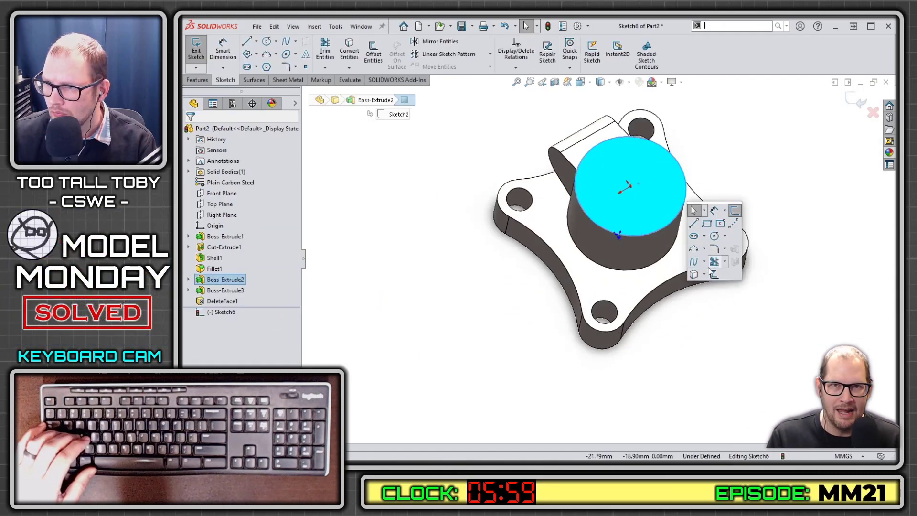
pyautogui.click(719, 238)
pyautogui.click(630, 185)
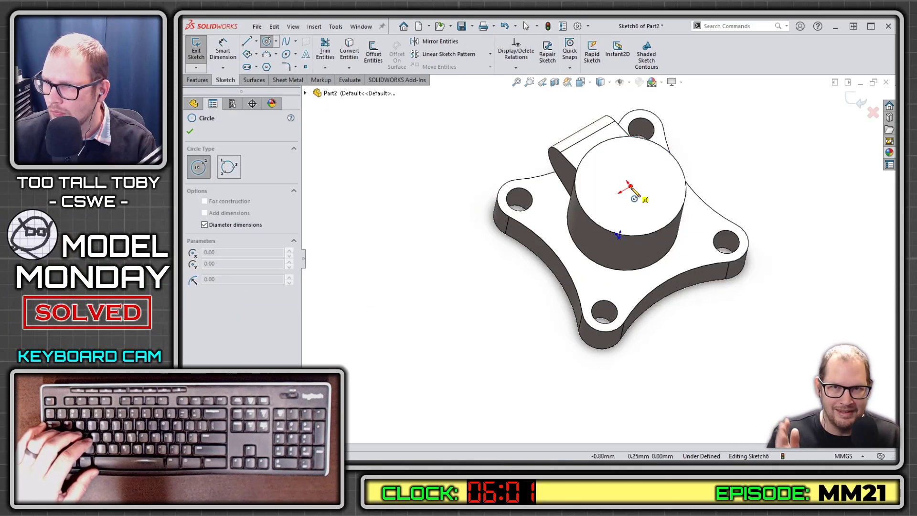
pyautogui.click(652, 196)
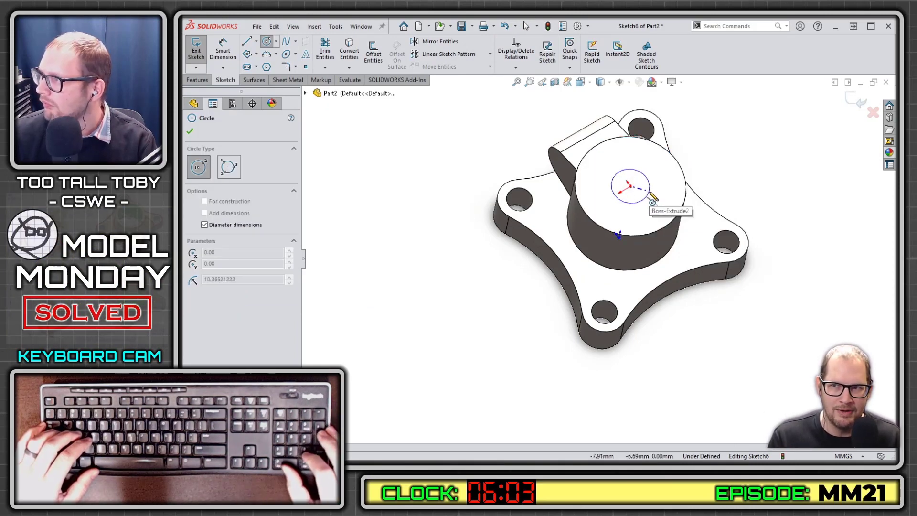
pyautogui.write('25')
pyautogui.press('Return')
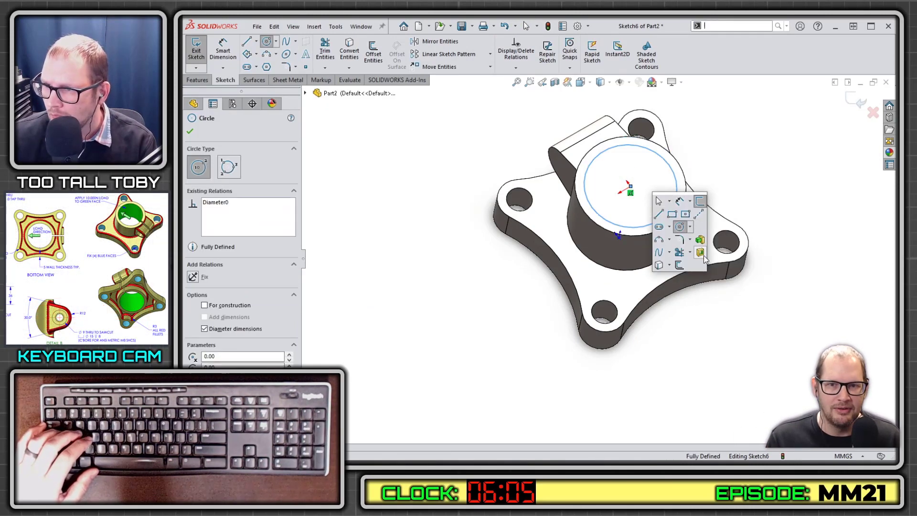
pyautogui.press('Return')
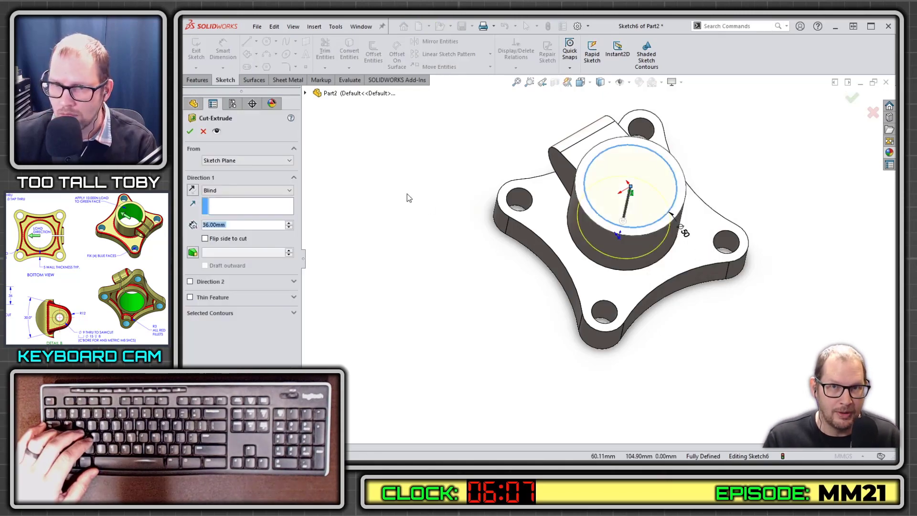
# Cut the circle Through All as Cut-Extrude2 and orbit to view the underside.
pyautogui.rightClick(407, 193)
pyautogui.click(437, 290)
pyautogui.press('Return')
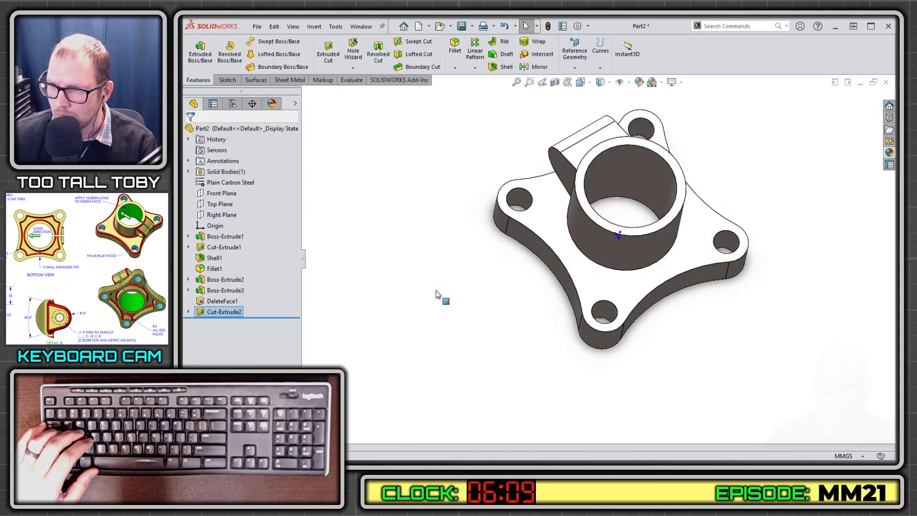
pyautogui.moveTo(440, 299); pyautogui.dragTo(551, 132, button='middle')
# Round the underside bore edge with a 3 mm fillet, then return to isometric view.
pyautogui.click(535, 226)
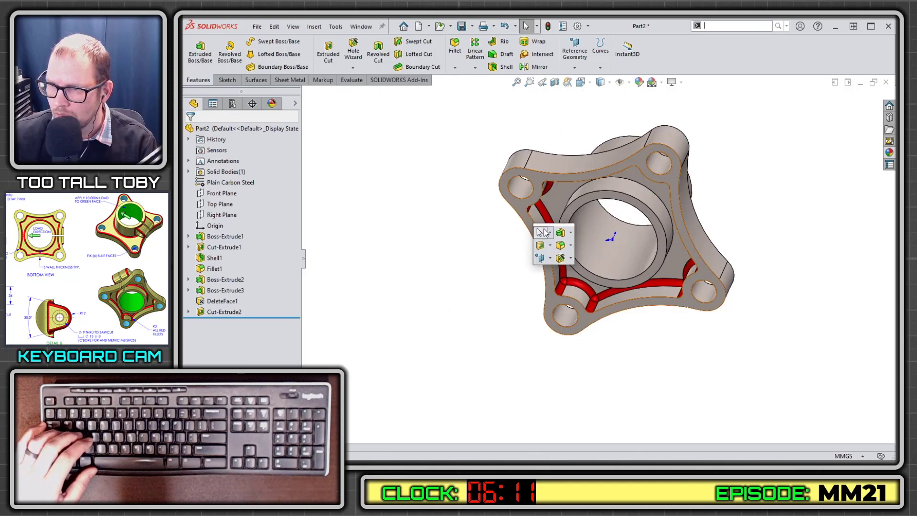
pyautogui.click(560, 245)
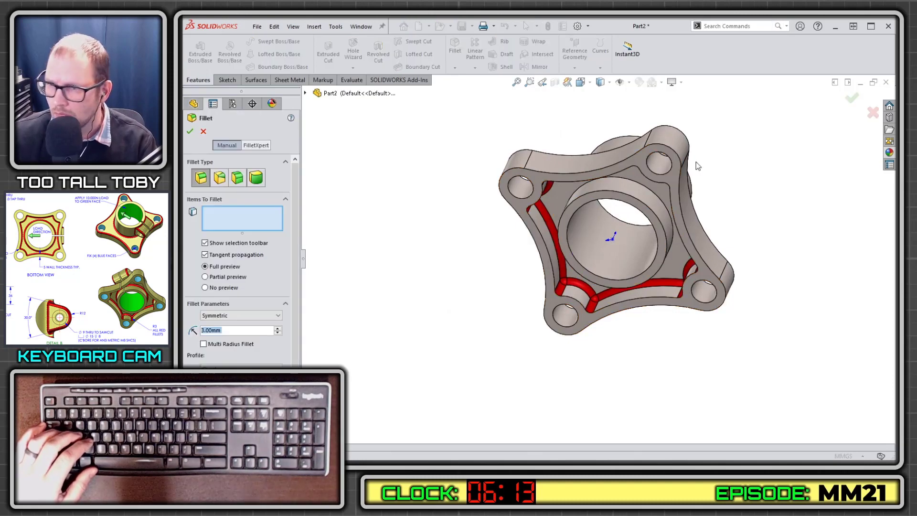
pyautogui.click(657, 196)
pyautogui.press('Return')
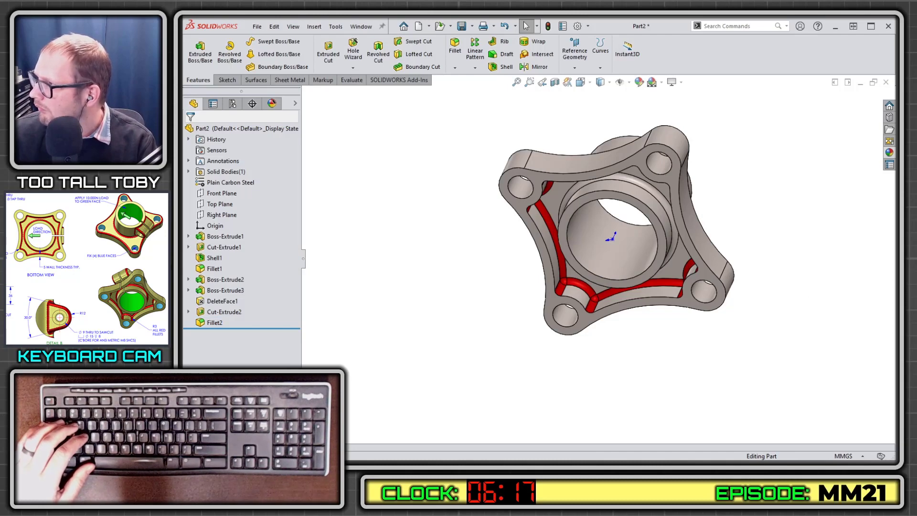
pyautogui.hotkey('ctrl', '7')
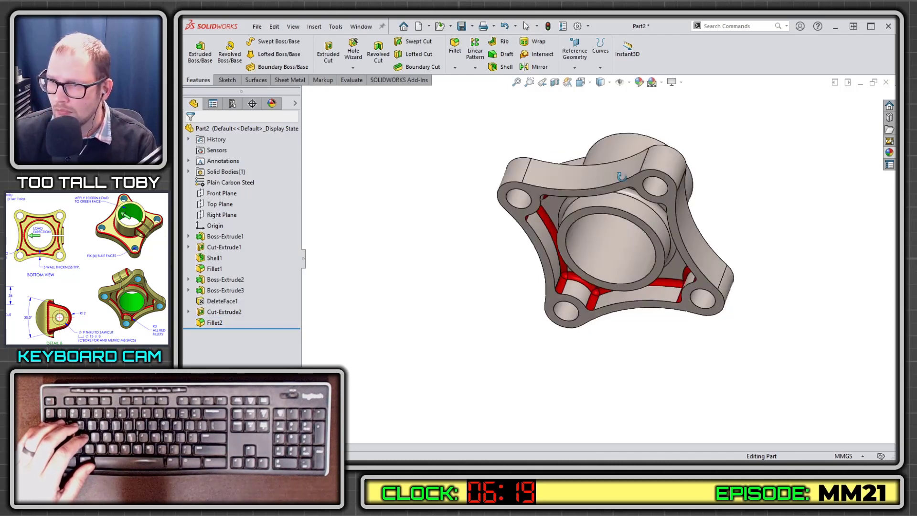
pyautogui.scroll(-3, 715, 226)
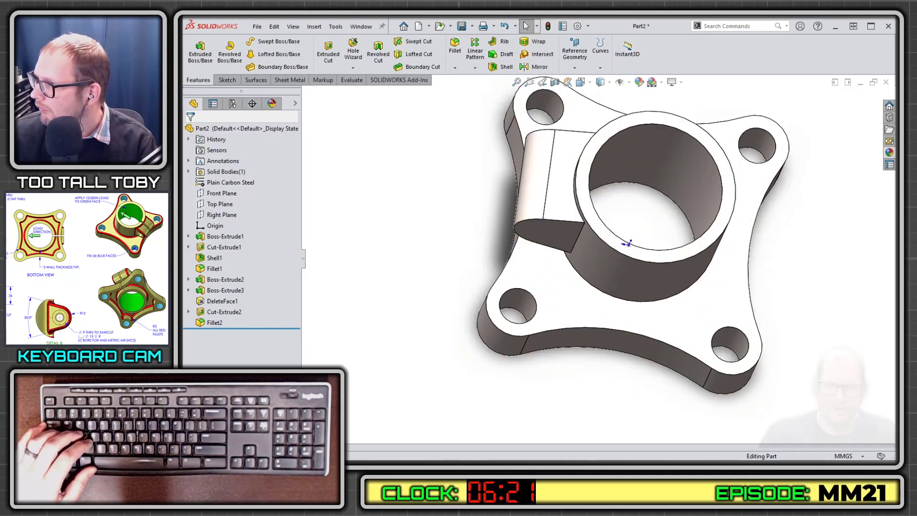
pyautogui.hotkey('ctrl', '7')
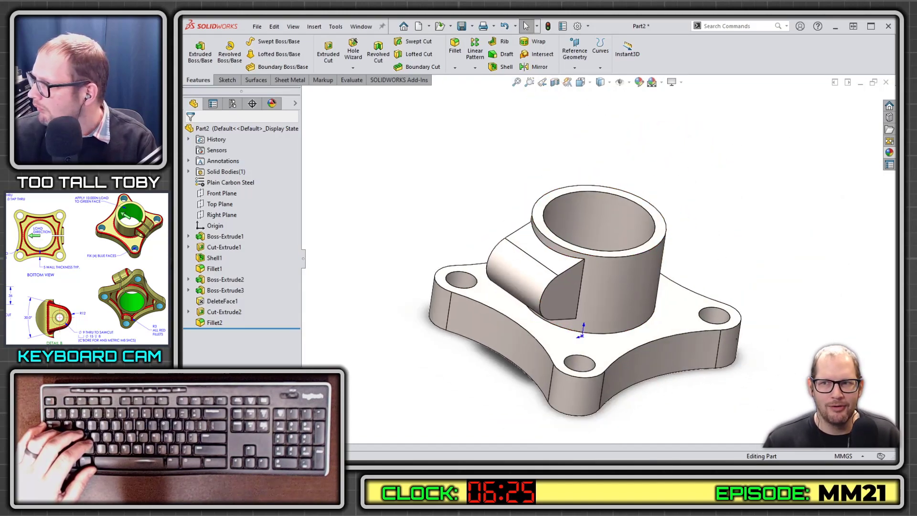
# Start a 3 mm fillet on the cylinder base edge, the lug's vertical edge and junction arc.
pyautogui.press('s')
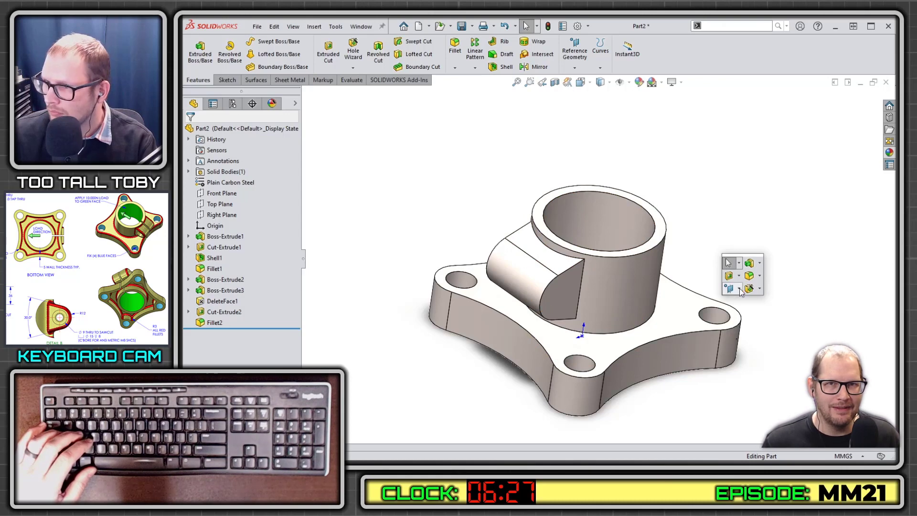
pyautogui.press('f')
pyautogui.click(598, 323)
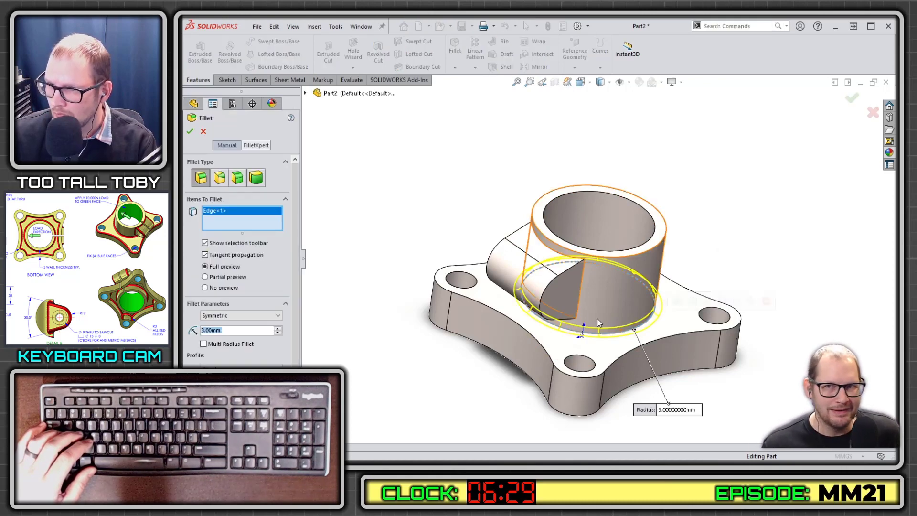
pyautogui.click(578, 300)
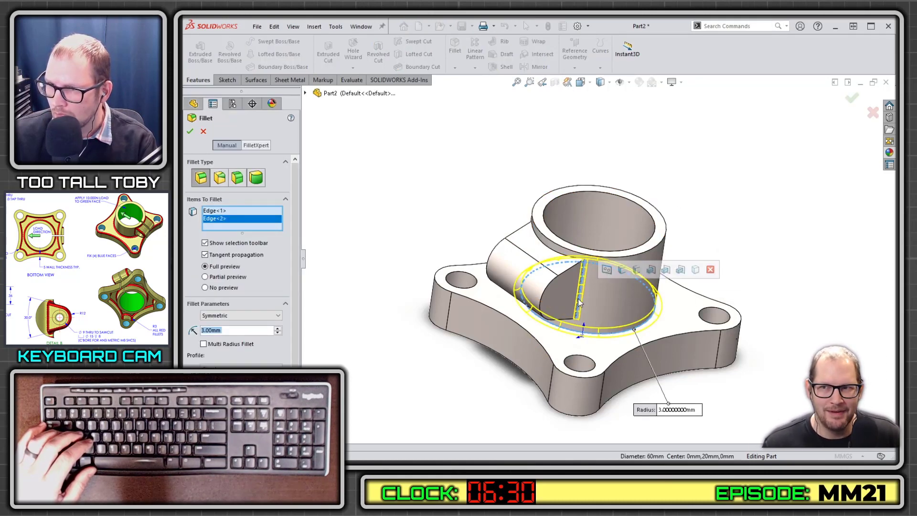
pyautogui.click(557, 245)
# Add the remaining lug edges and its curved face, then accept the fillet.
pyautogui.moveTo(532, 264); pyautogui.dragTo(612, 282, button='middle')
pyautogui.click(612, 260)
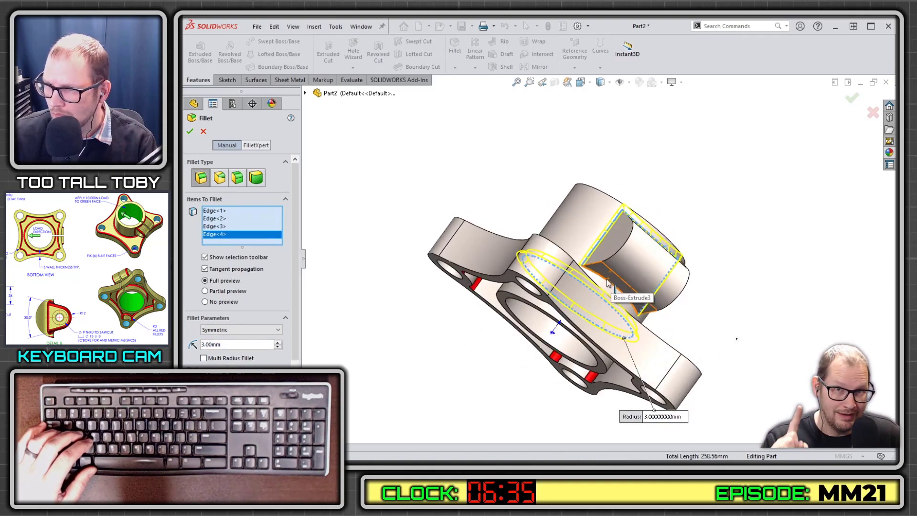
pyautogui.click(616, 250)
pyautogui.click(614, 256)
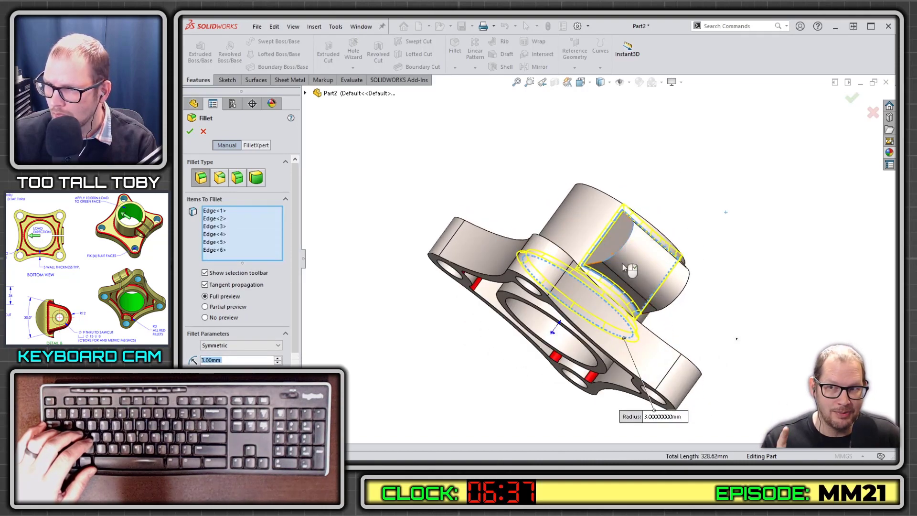
pyautogui.moveTo(614, 256); pyautogui.dragTo(590, 260, button='middle')
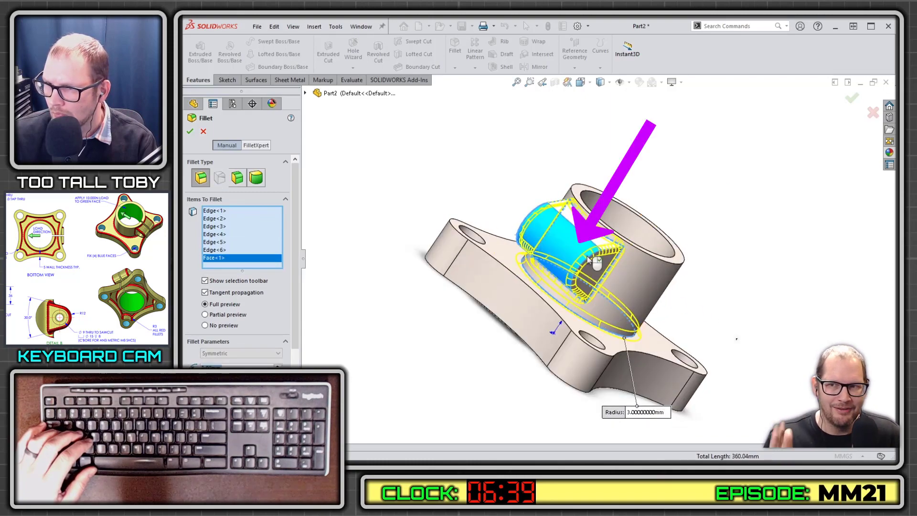
pyautogui.click(586, 258)
pyautogui.press('Return')
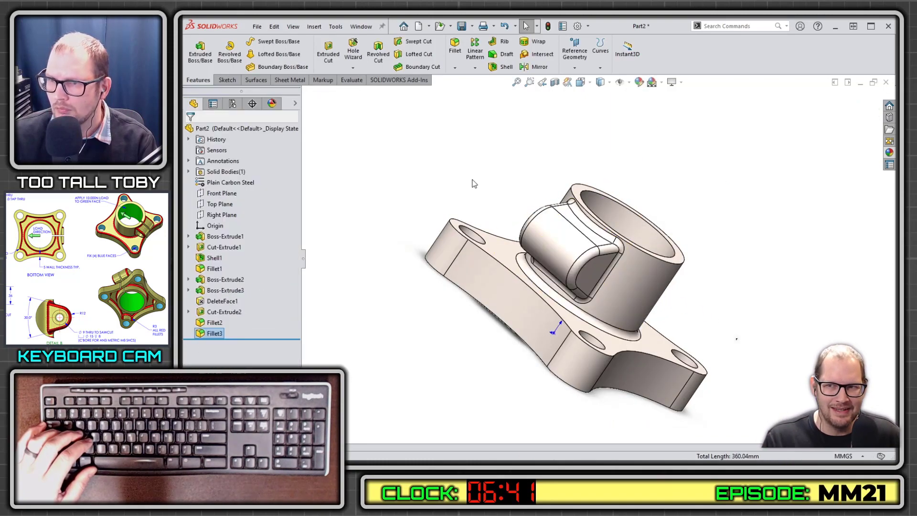
pyautogui.hotkey('ctrl', '7')
# Sketch a 3 x 75 mm rectangle on the cylinder's top ring face.
pyautogui.scroll(3, 657, 282)
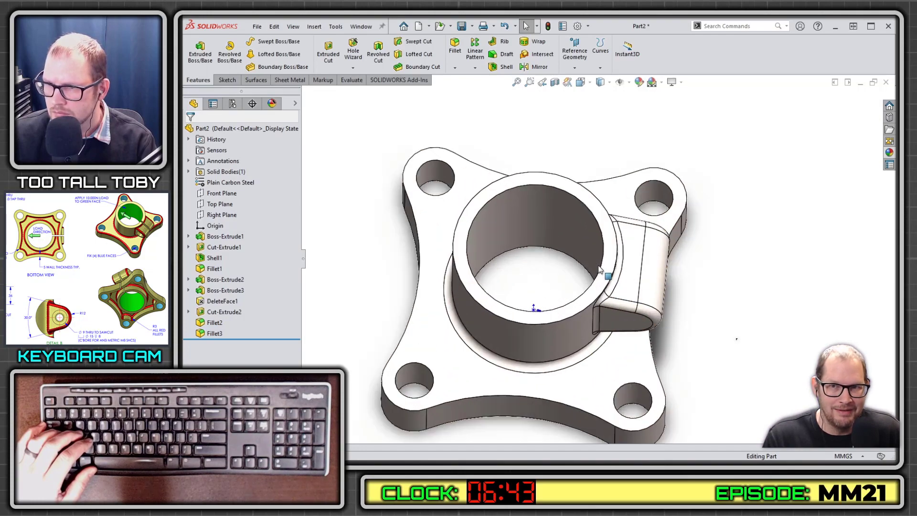
pyautogui.click(614, 253)
pyautogui.hotkey('ctrl', '2')
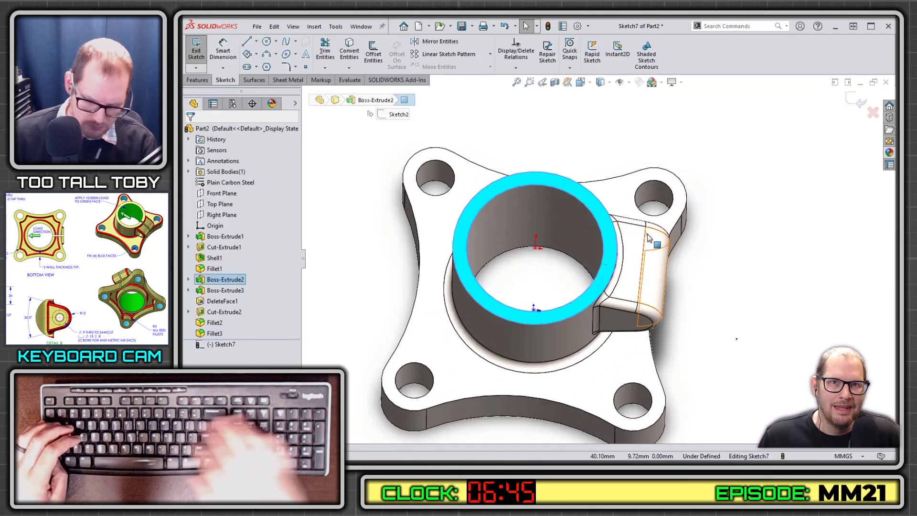
pyautogui.press('s')
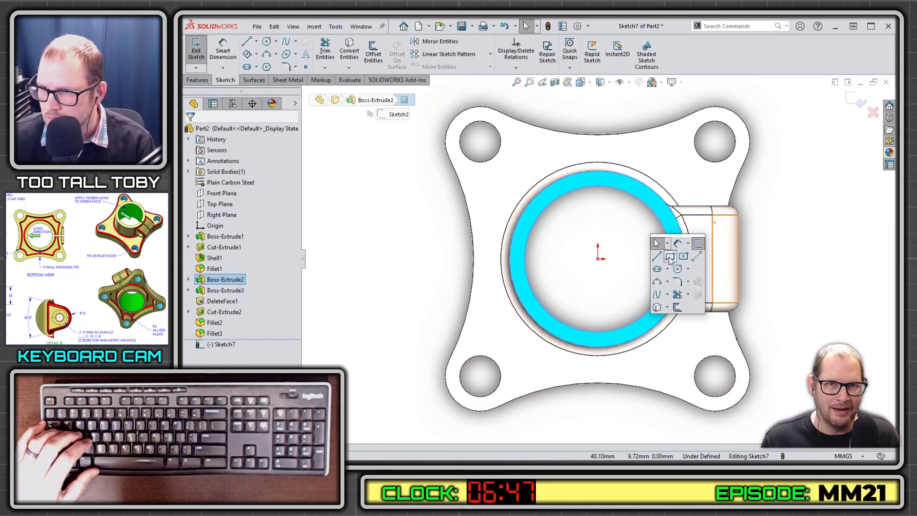
pyautogui.click(670, 258)
pyautogui.click(598, 234)
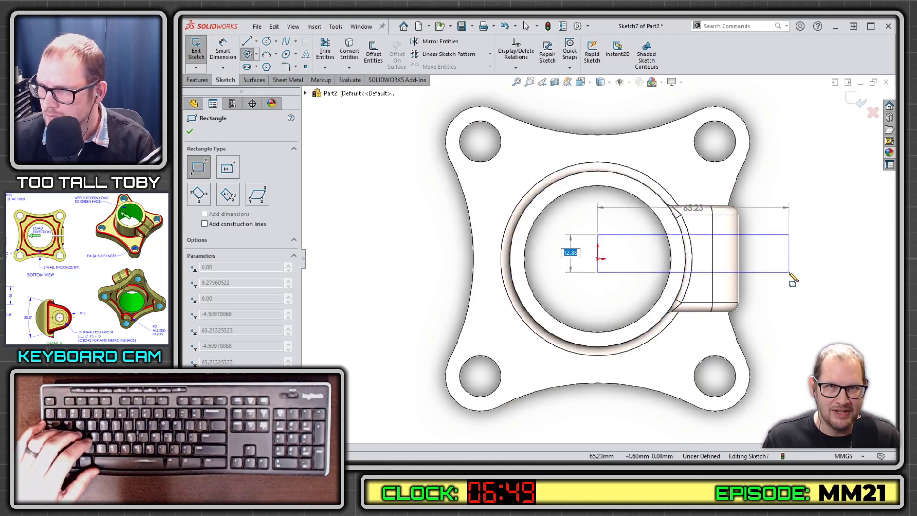
pyautogui.write('3')
pyautogui.press('Tab')
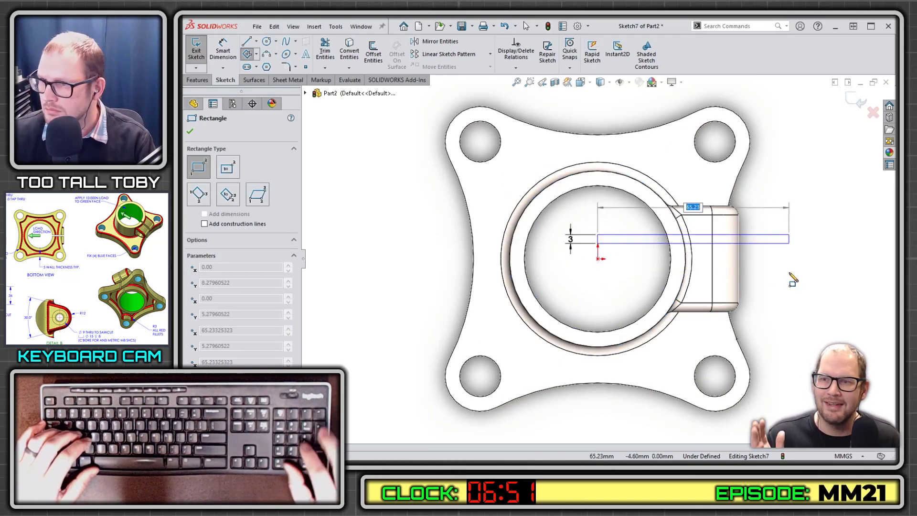
pyautogui.write('75')
pyautogui.press('Return')
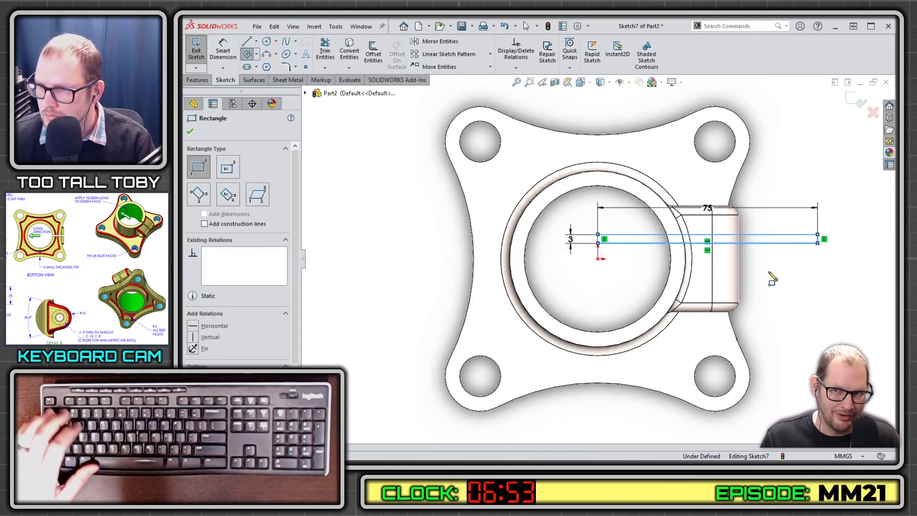
pyautogui.press('Escape')
# Add a Midpoint relation centring the rectangle's left line on the origin.
pyautogui.scroll(-3, 598, 244)
pyautogui.click(595, 241)
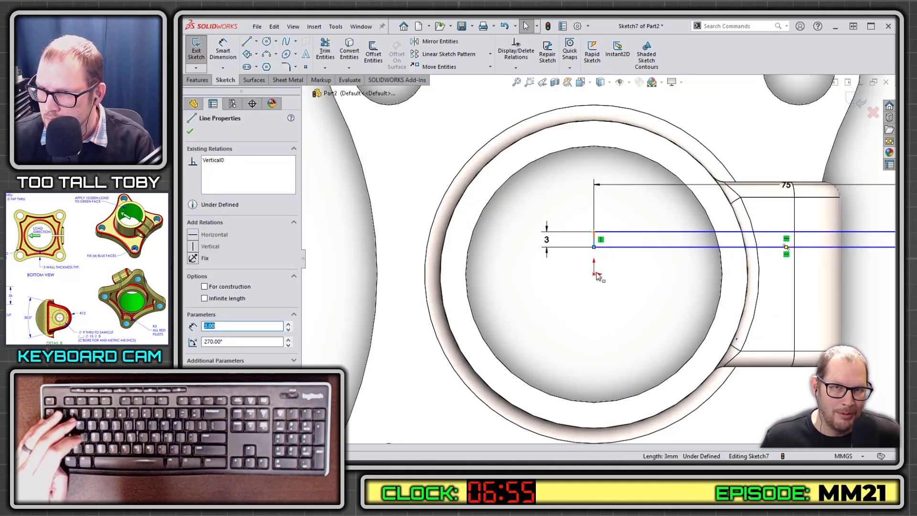
pyautogui.keyDown('ctrl'); pyautogui.click(594, 273); pyautogui.keyUp('ctrl')
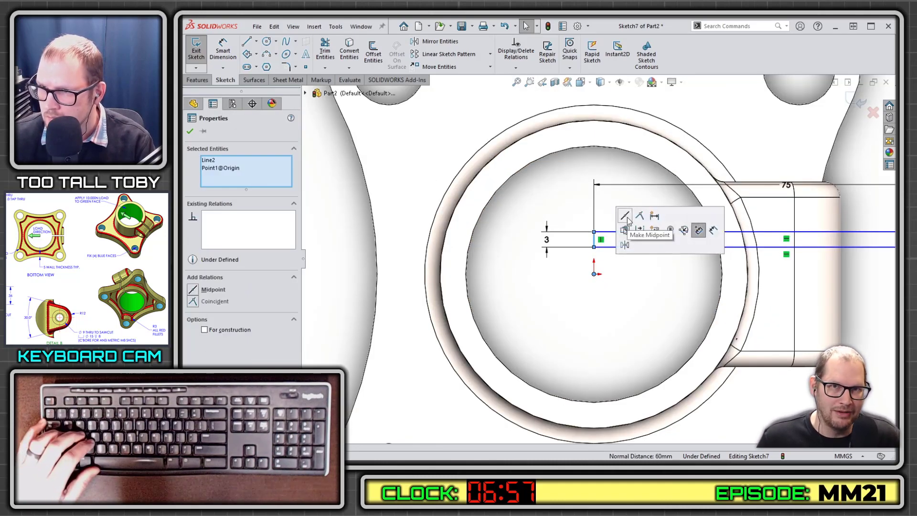
pyautogui.click(626, 218)
pyautogui.hotkey('ctrl', '7')
# Extrude-cut the rectangle Through All to form the sawcut slot.
pyautogui.press('s')
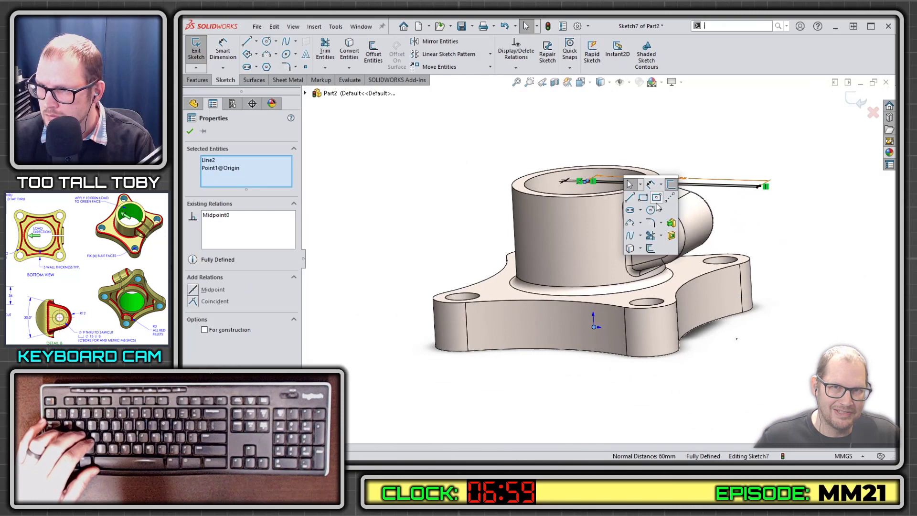
pyautogui.click(672, 236)
pyautogui.rightClick(805, 181)
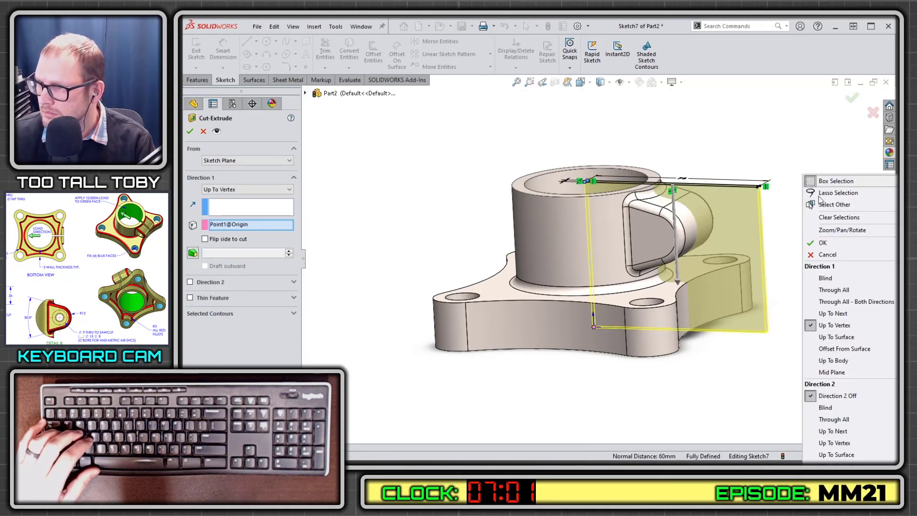
pyautogui.click(834, 286)
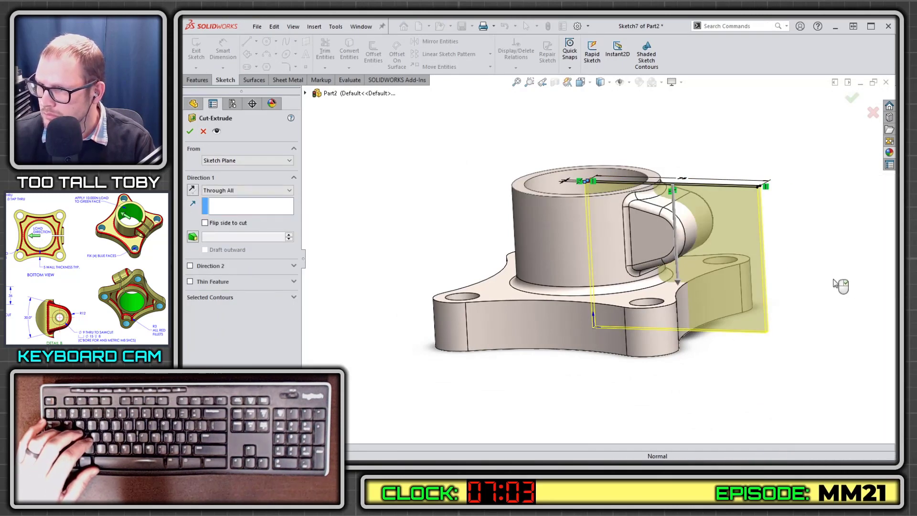
pyautogui.rightClick(841, 286)
pyautogui.click(214, 323)
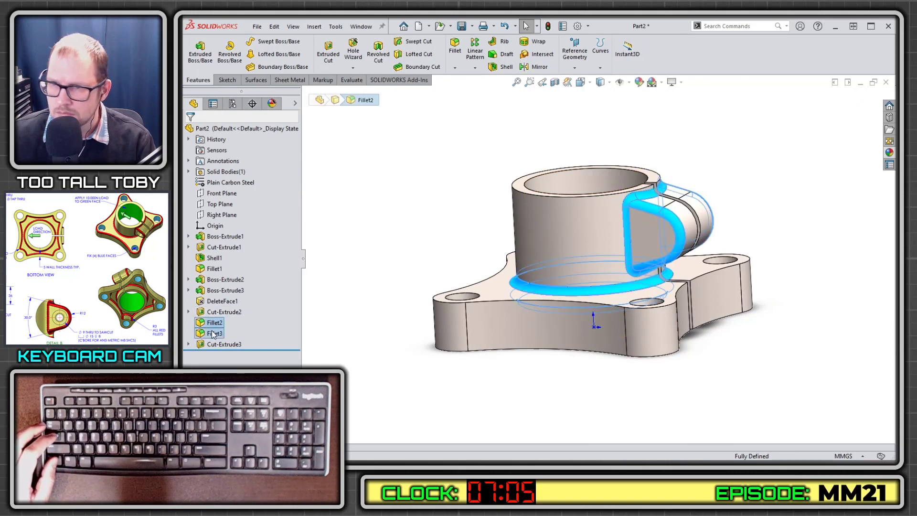
# Apply the red appearance swatch to the Fillet2 and Fillet3 faces.
pyautogui.keyDown('ctrl'); pyautogui.click(214, 333); pyautogui.keyUp('ctrl')
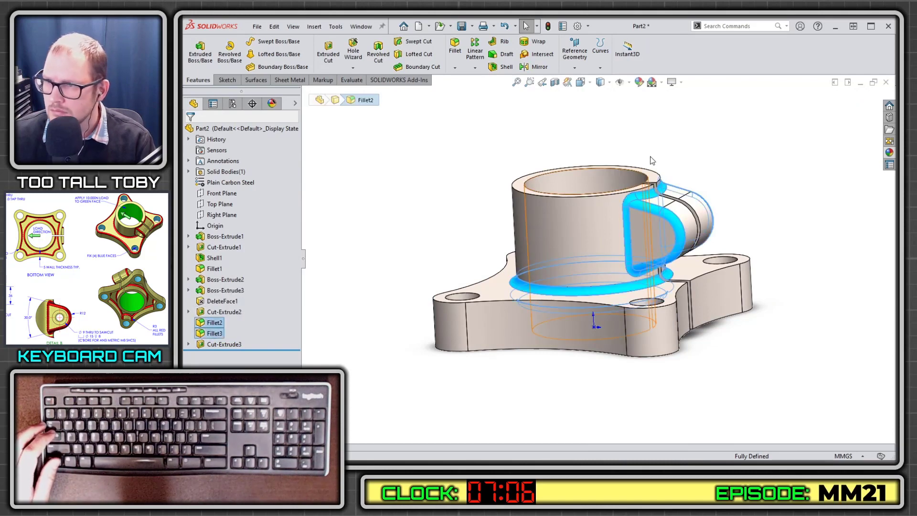
pyautogui.click(639, 83)
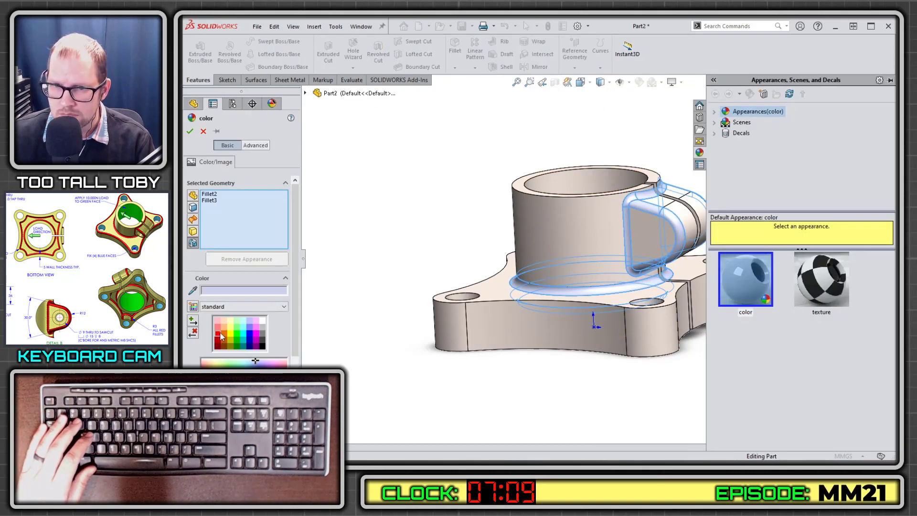
pyautogui.click(220, 334)
pyautogui.click(190, 131)
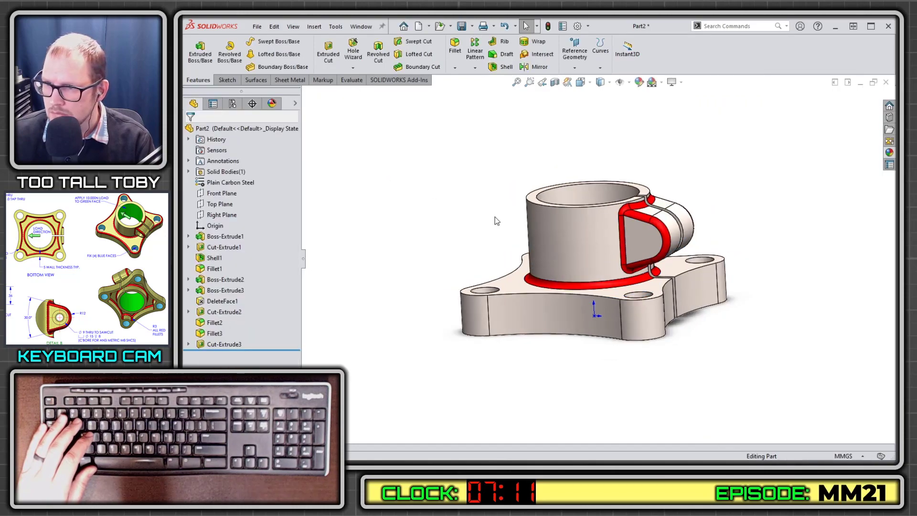
pyautogui.moveTo(494, 220); pyautogui.dragTo(465, 247, button='middle')
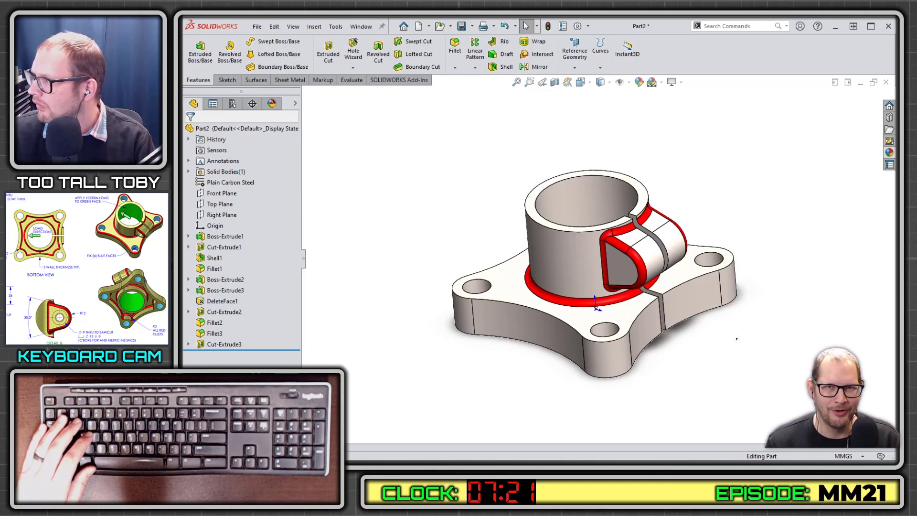
# Set up a counterbore hole with custom sizes: 9 mm hole, 15 mm counterbore, 8 mm deep.
pyautogui.scroll(-5, 648, 270)
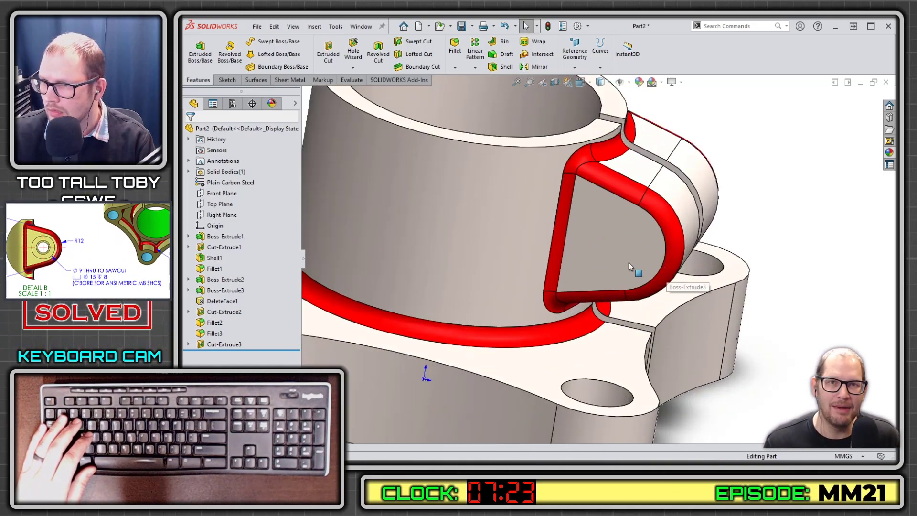
pyautogui.click(622, 257)
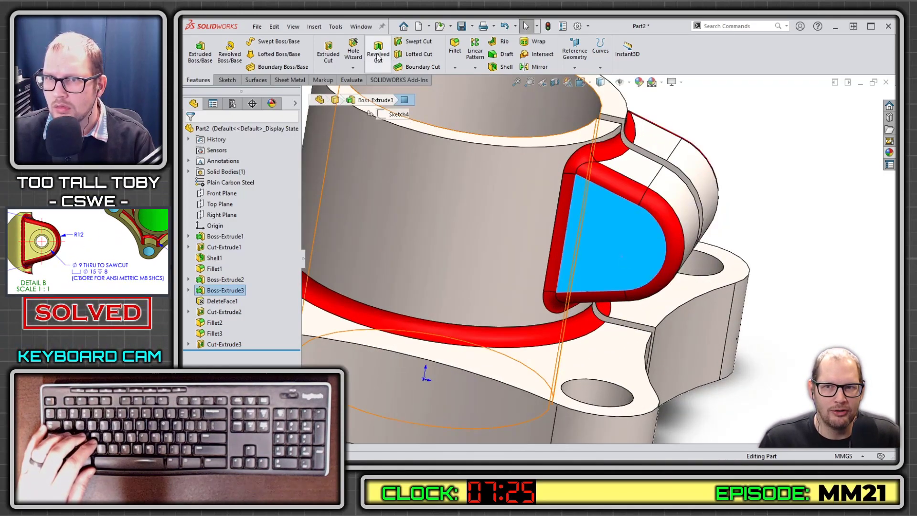
pyautogui.click(354, 48)
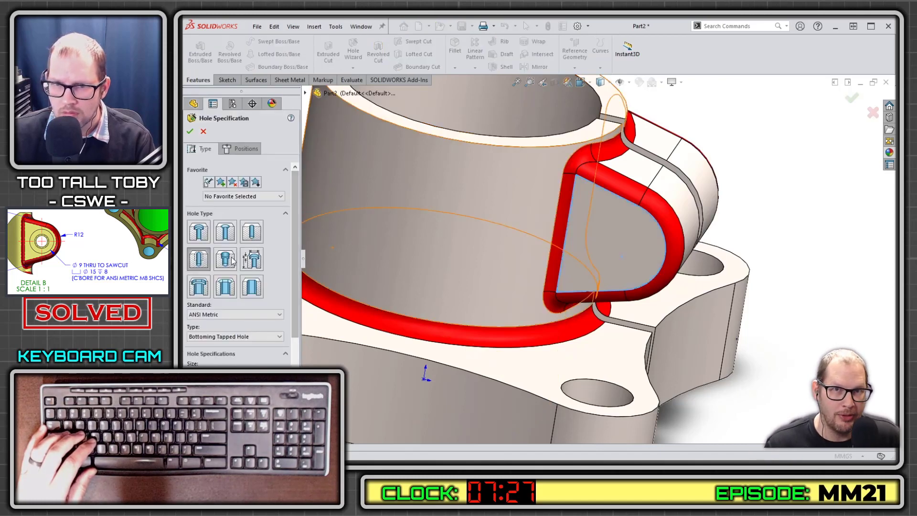
pyautogui.click(198, 231)
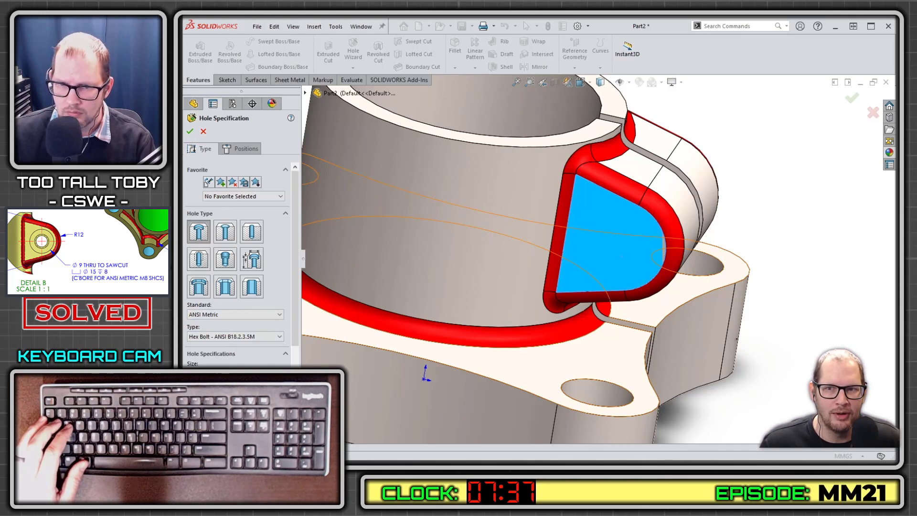
pyautogui.scroll(-3, 223, 316)
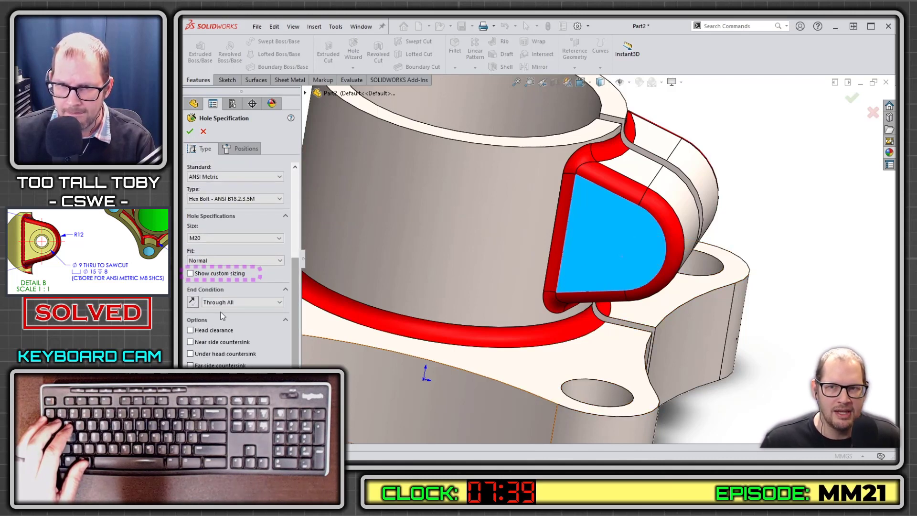
pyautogui.click(212, 276)
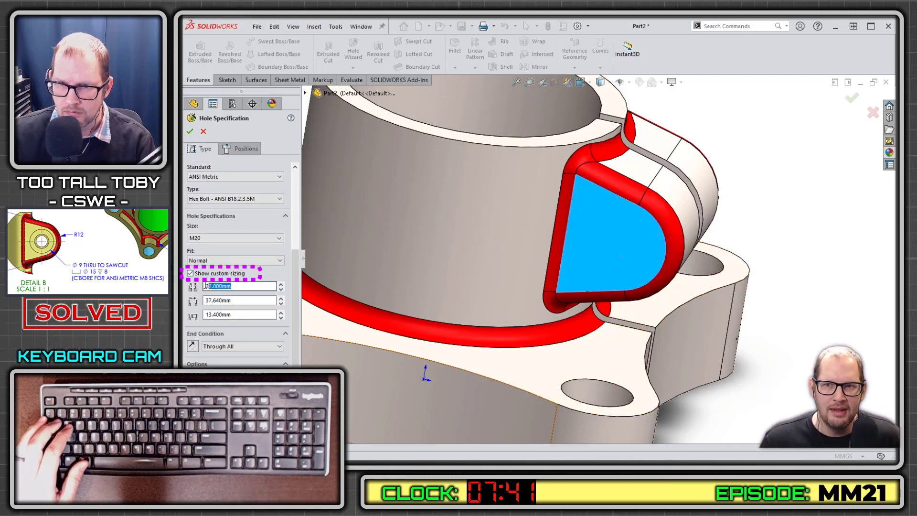
pyautogui.click(206, 285)
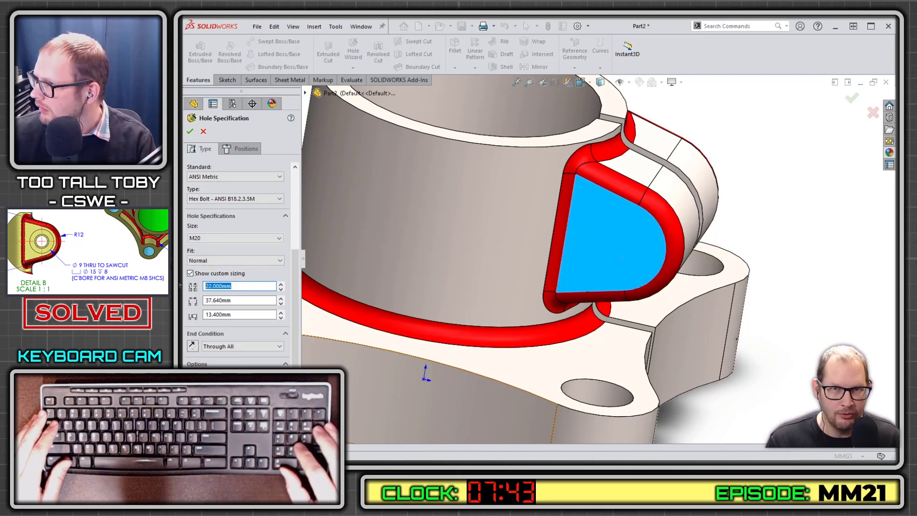
pyautogui.write('9')
pyautogui.press('Tab')
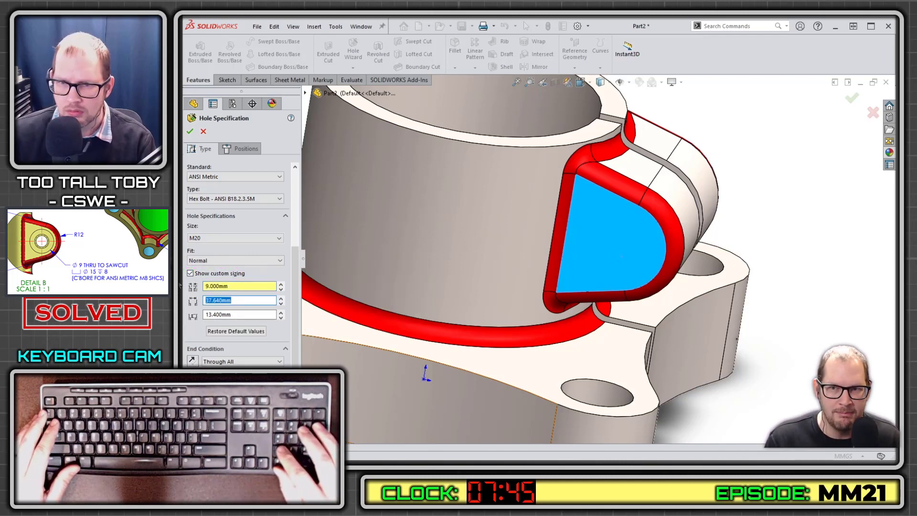
pyautogui.write('15')
pyautogui.press('Tab')
pyautogui.write('8')
pyautogui.press('Tab')
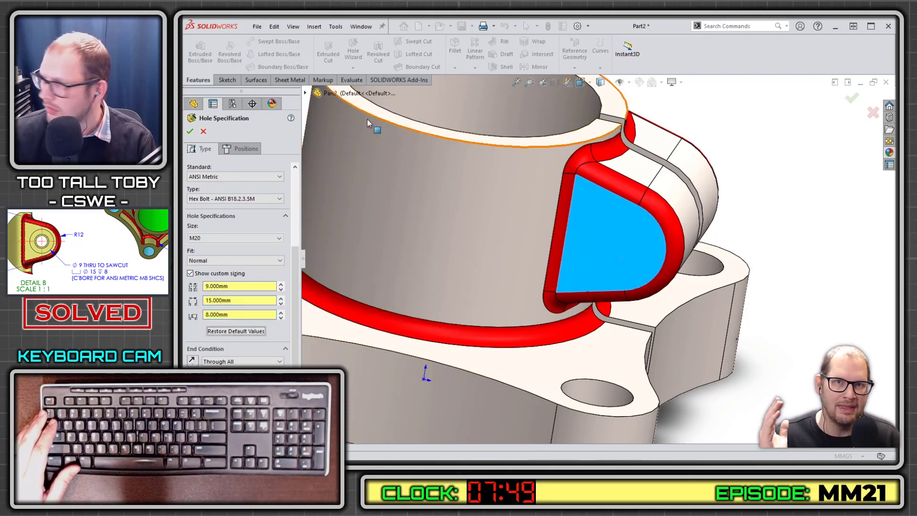
# Position the counterbored hole on the lug face and finish it.
pyautogui.click(228, 149)
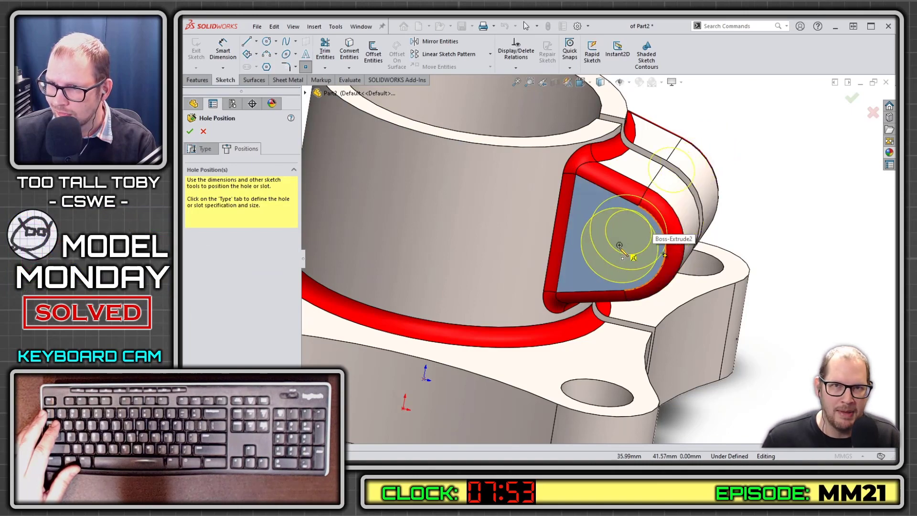
pyautogui.click(620, 245)
pyautogui.press('Return')
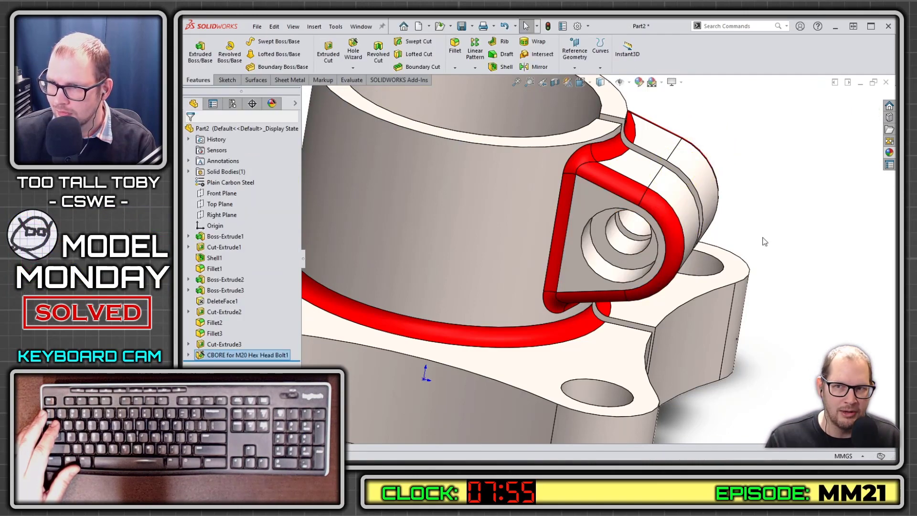
pyautogui.scroll(5, 742, 233)
pyautogui.moveTo(742, 233); pyautogui.dragTo(550, 231, button='middle')
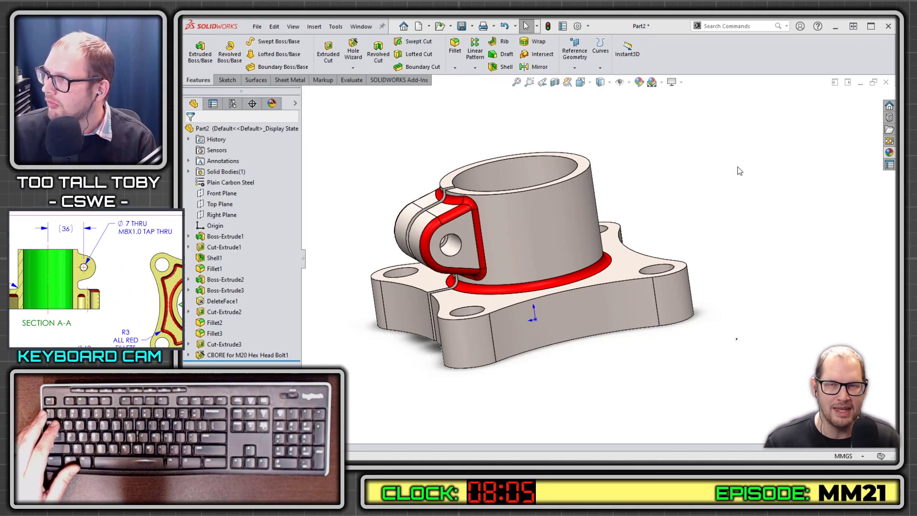
pyautogui.moveTo(739, 171); pyautogui.dragTo(425, 232, button='middle')
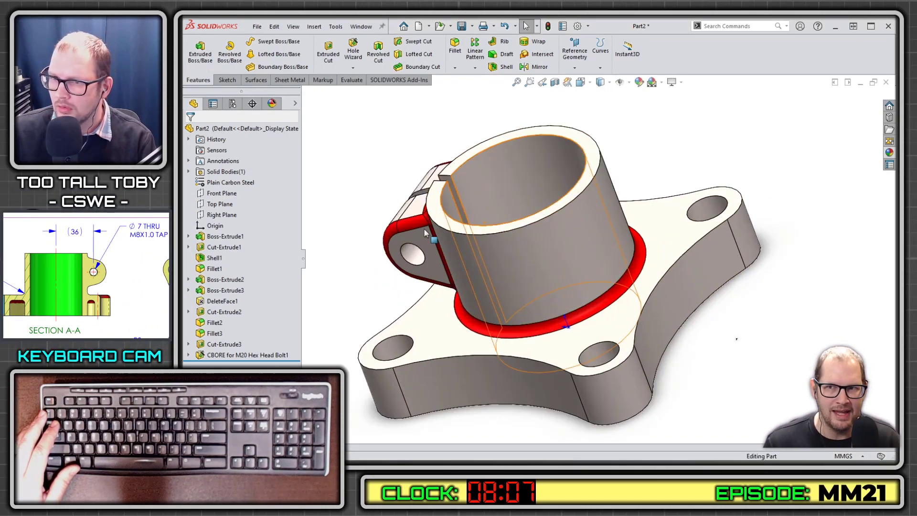
pyautogui.scroll(-8, 425, 233)
# Select the lug hole face and start Move Face by mistake, then cancel it.
pyautogui.click(502, 247)
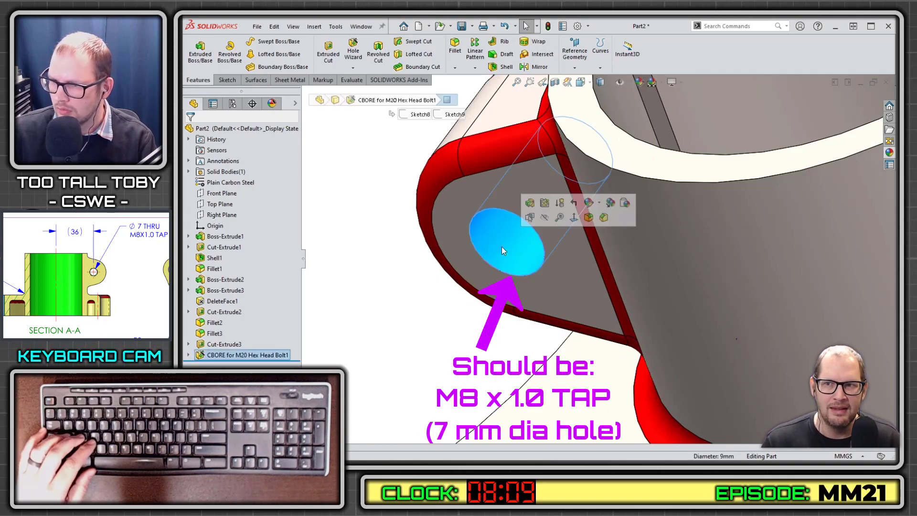
pyautogui.click(313, 27)
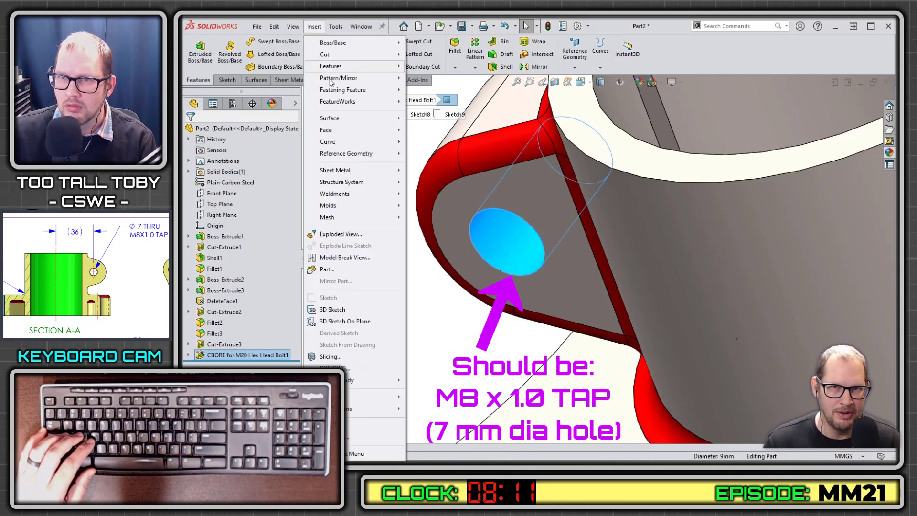
pyautogui.moveTo(340, 132)
pyautogui.click(430, 154)
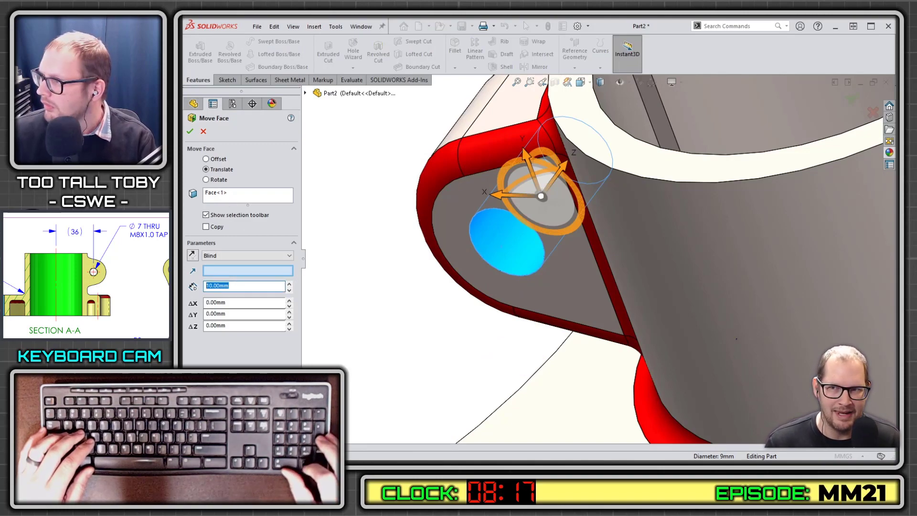
pyautogui.press('Return')
# Select the hole face on this lug half and start Delete Face.
pyautogui.moveTo(410, 263); pyautogui.dragTo(529, 252, button='middle')
pyautogui.click(528, 252)
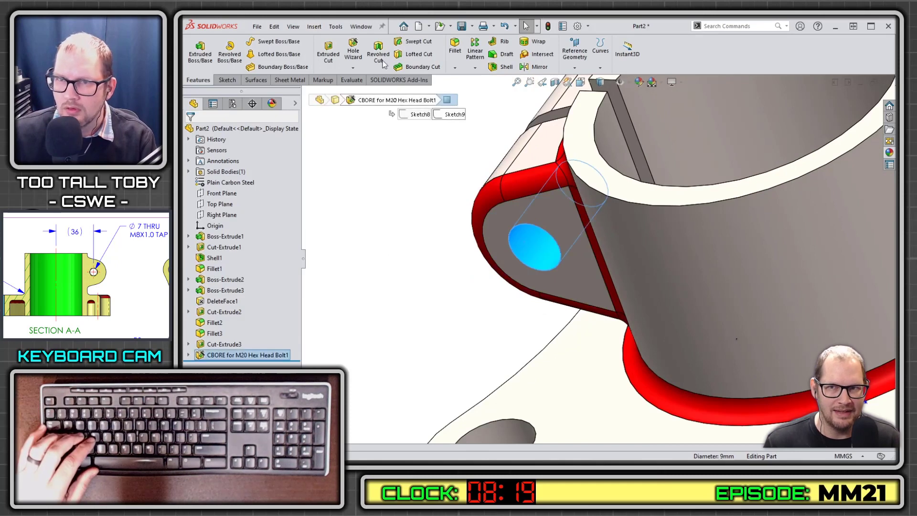
pyautogui.click(311, 29)
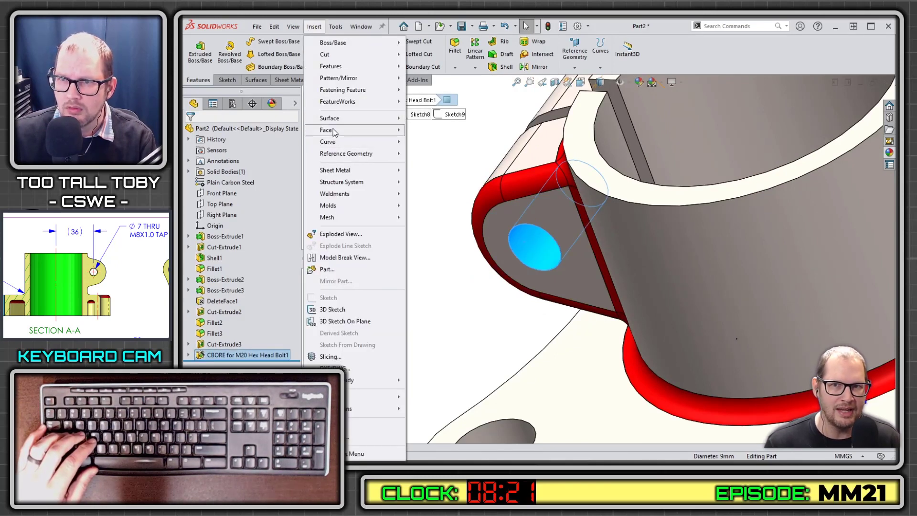
pyautogui.moveTo(334, 132)
pyautogui.click(428, 130)
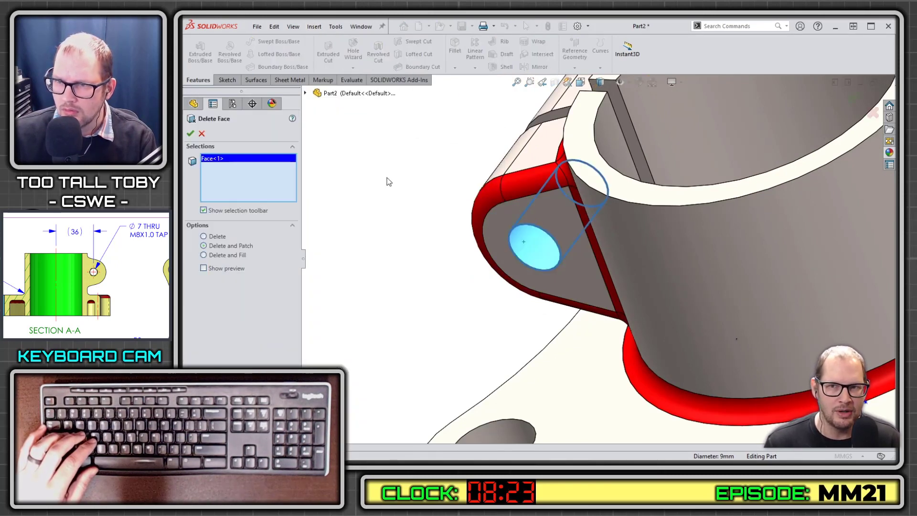
# Confirm Delete and Patch, then begin a Bottoming Tapped Hole on the solid lug face.
pyautogui.click(191, 134)
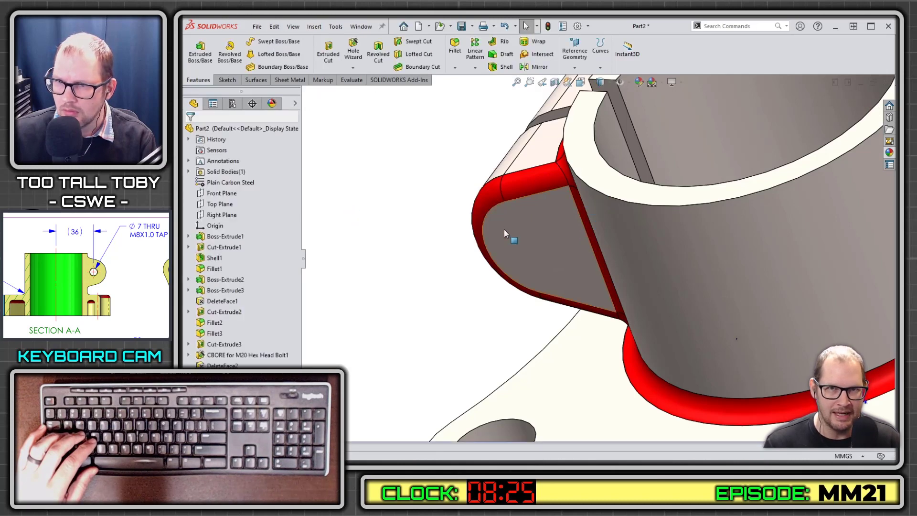
pyautogui.click(510, 236)
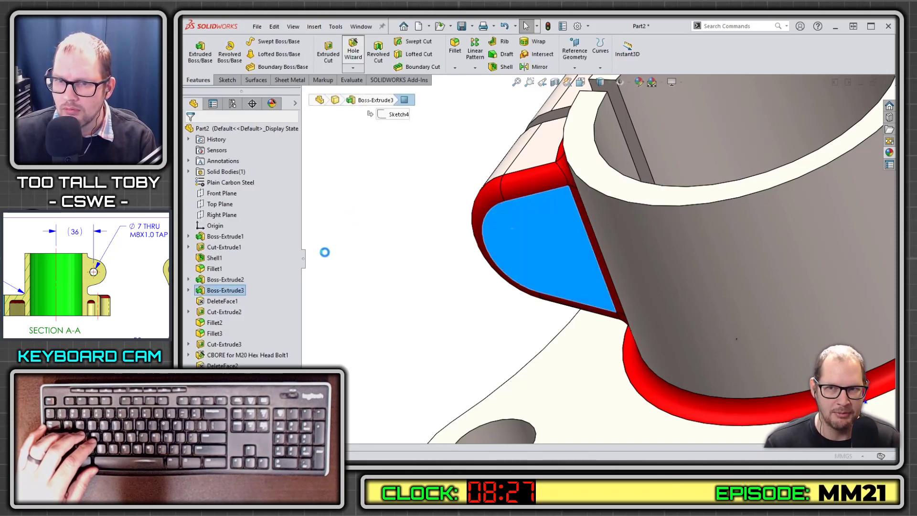
pyautogui.click(250, 232)
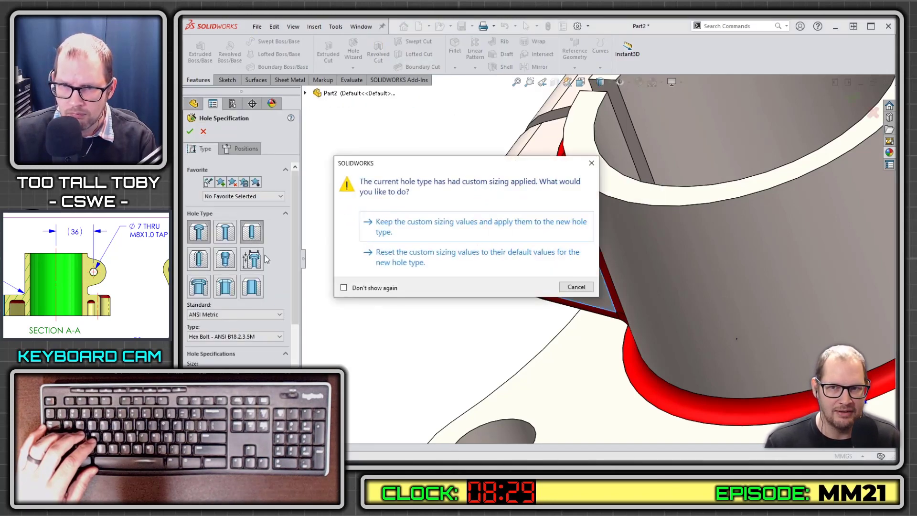
pyautogui.click(393, 228)
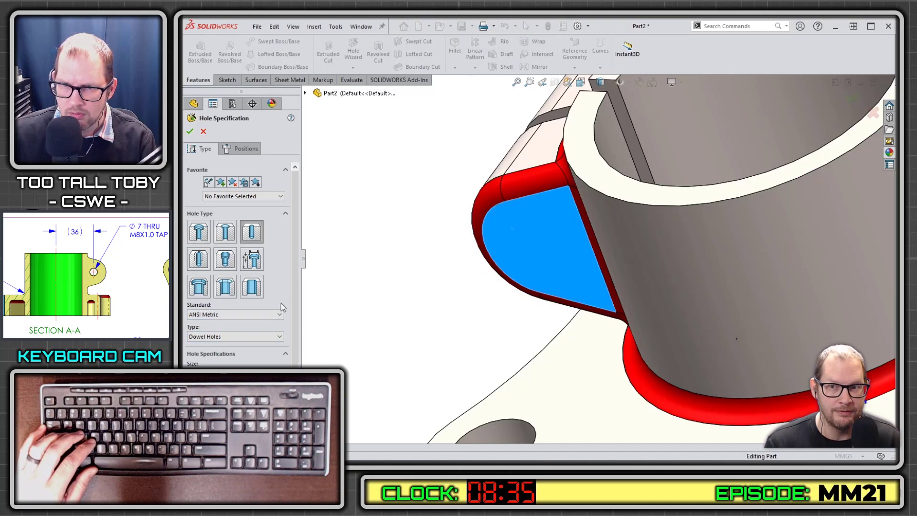
pyautogui.scroll(-3, 281, 303)
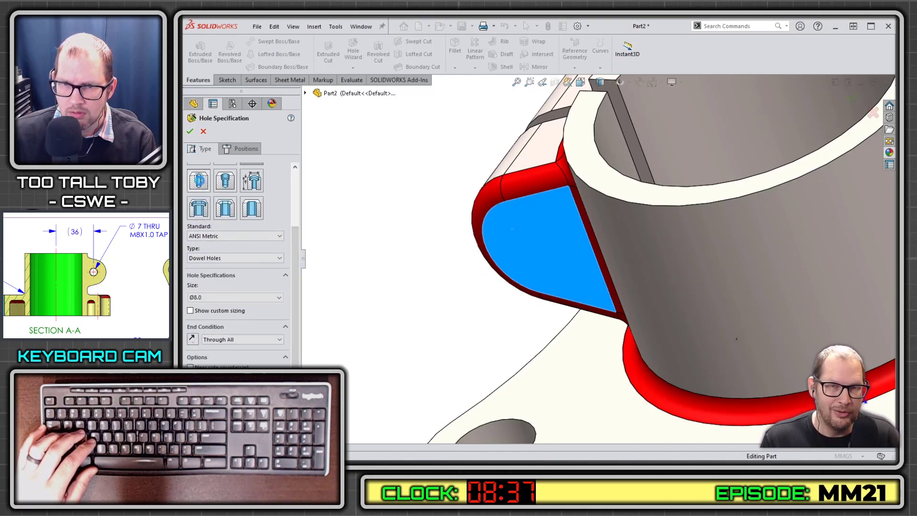
pyautogui.click(199, 180)
# Set the tapped hole size to M8x1.0 with an Up To Next end condition.
pyautogui.click(239, 297)
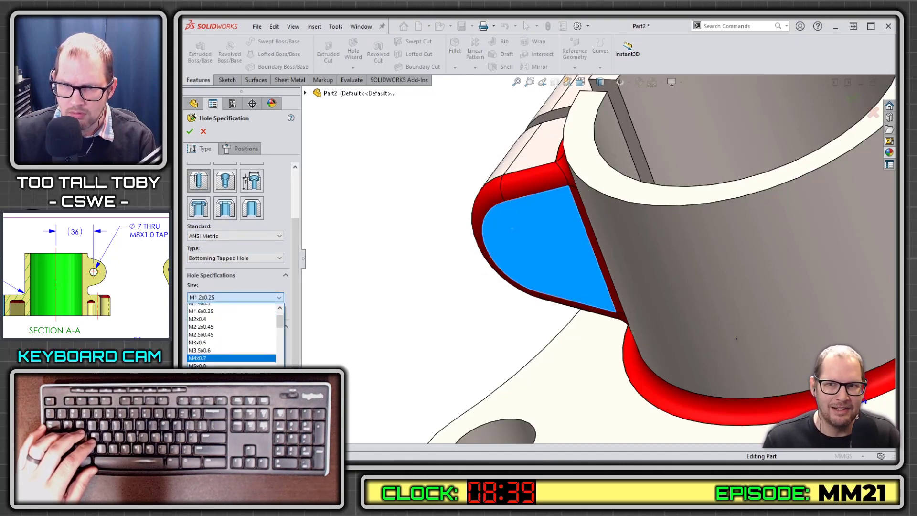
pyautogui.scroll(-2, 235, 359)
pyautogui.click(236, 338)
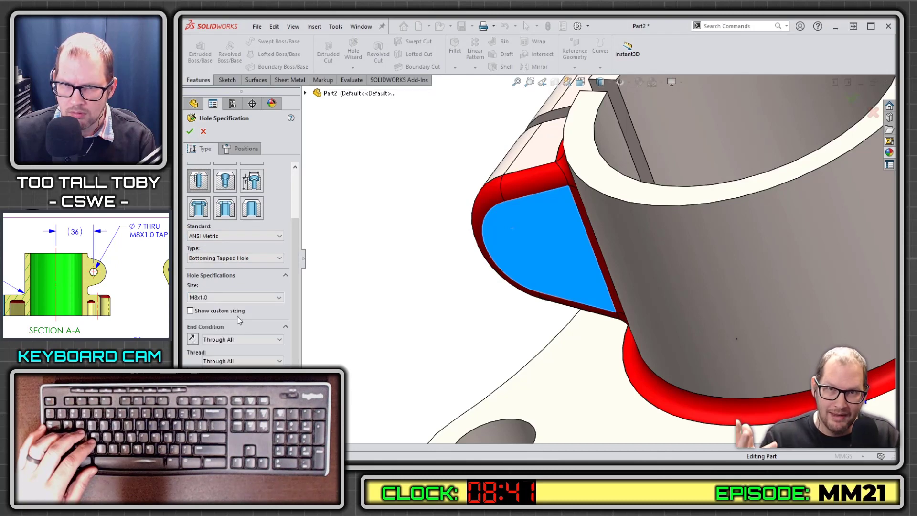
pyautogui.click(235, 339)
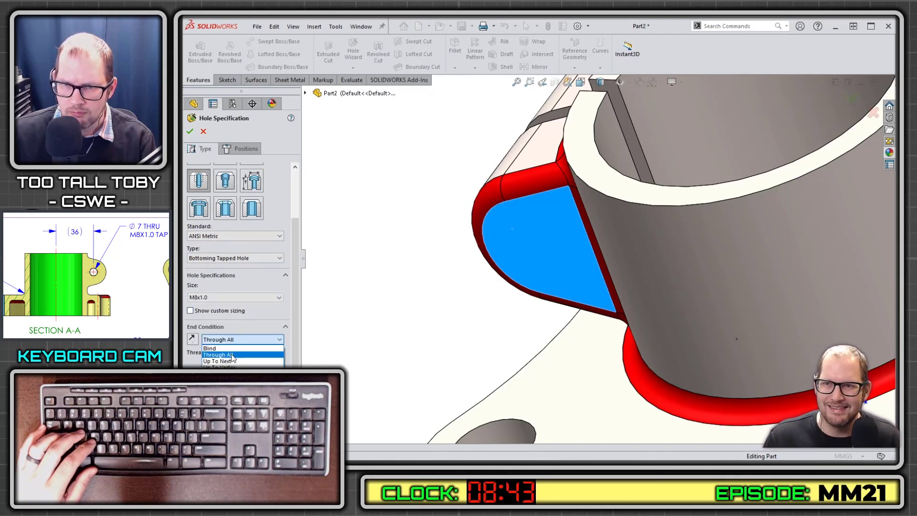
pyautogui.click(234, 361)
# Centre the tapped hole on the arc centre of the lug's rounded end.
pyautogui.click(245, 148)
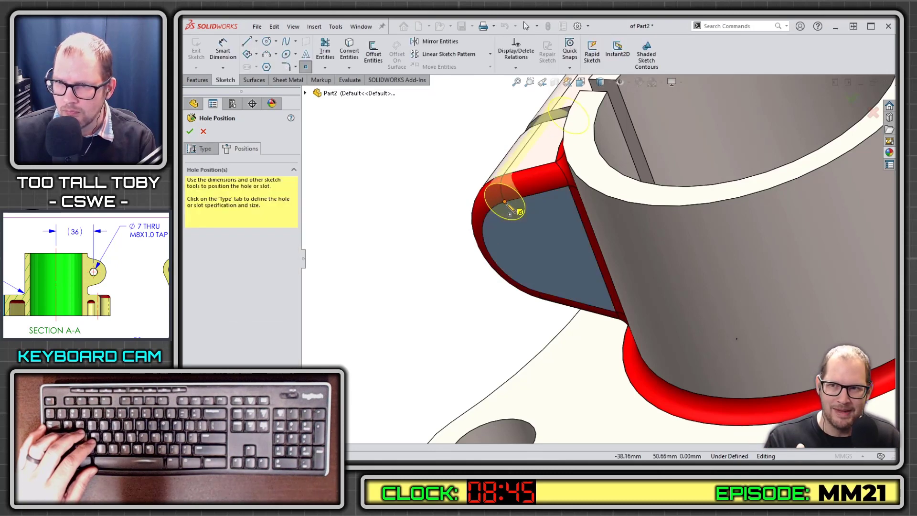
pyautogui.click(536, 194)
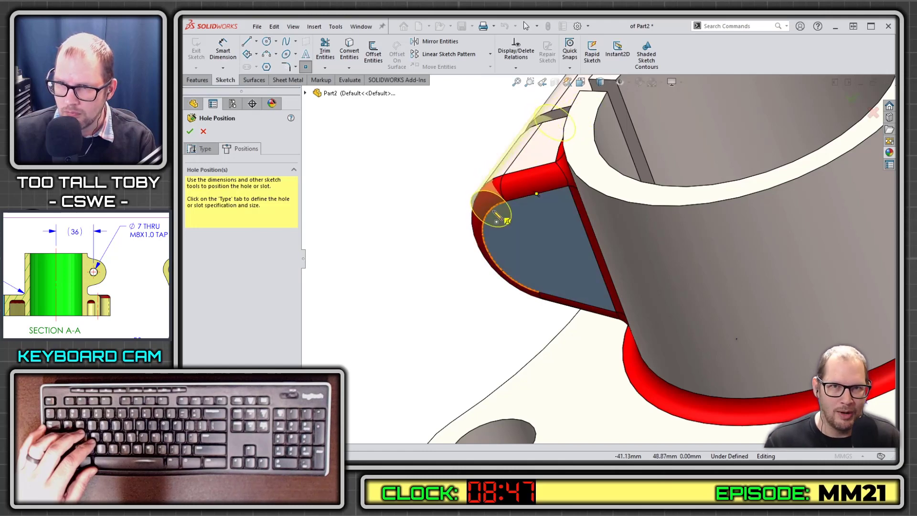
pyautogui.moveTo(497, 217)
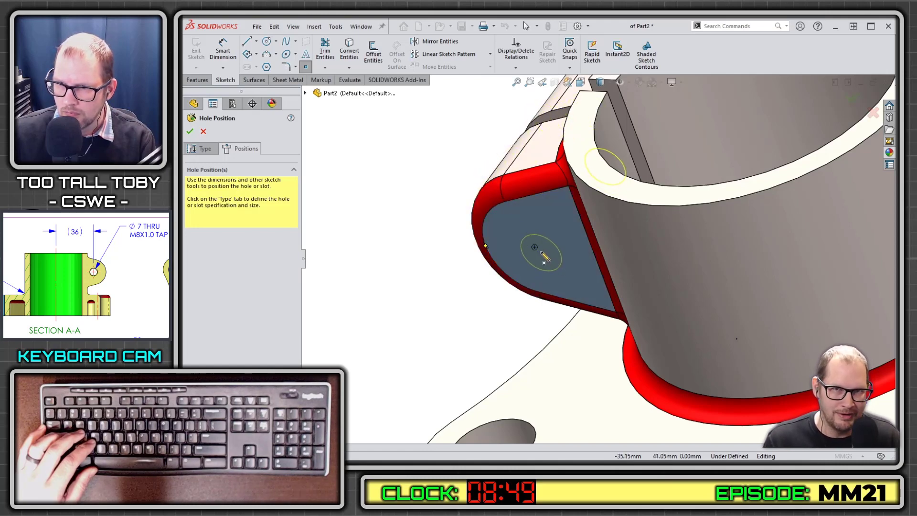
pyautogui.click(535, 248)
# Finish the tapped hole and briefly try a section view before cancelling it.
pyautogui.press('Return')
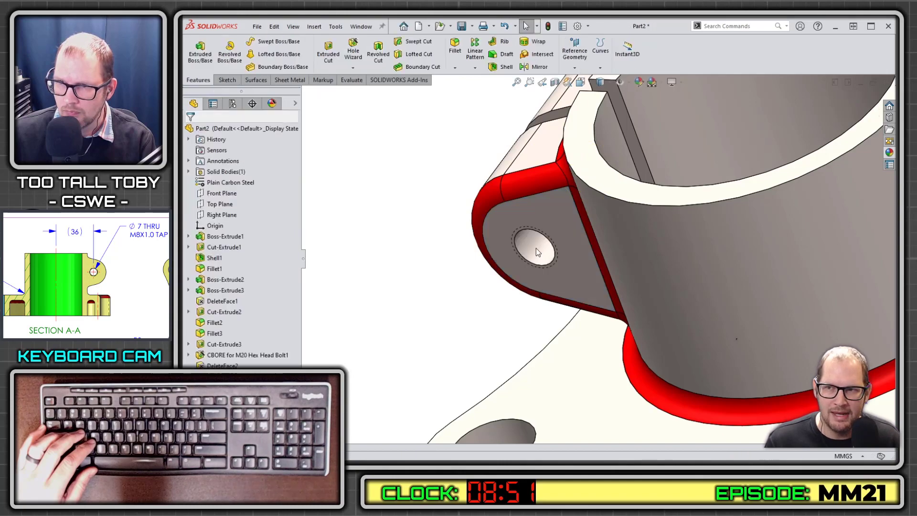
pyautogui.hotkey('ctrl', '7')
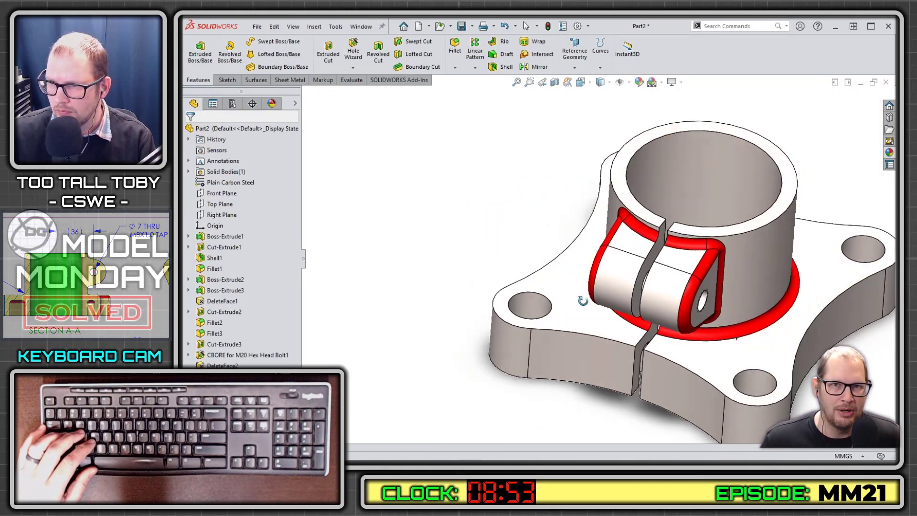
pyautogui.click(703, 264)
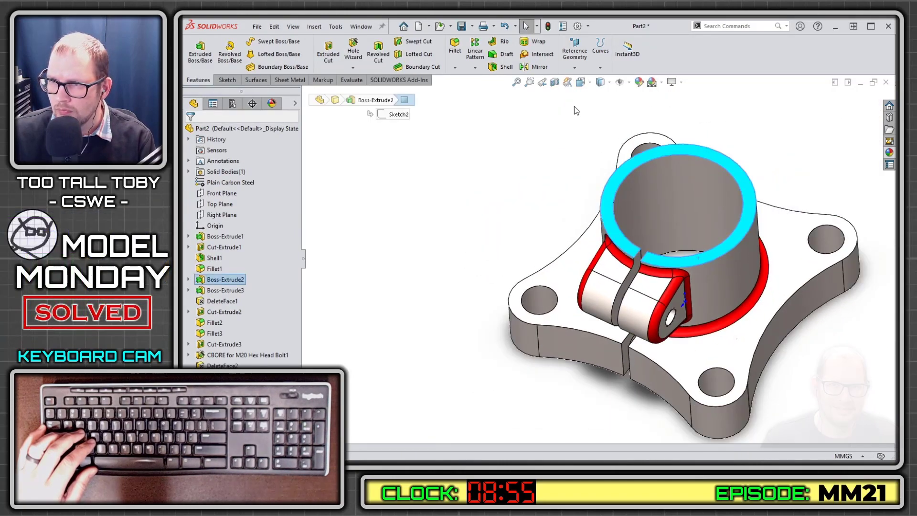
pyautogui.click(555, 83)
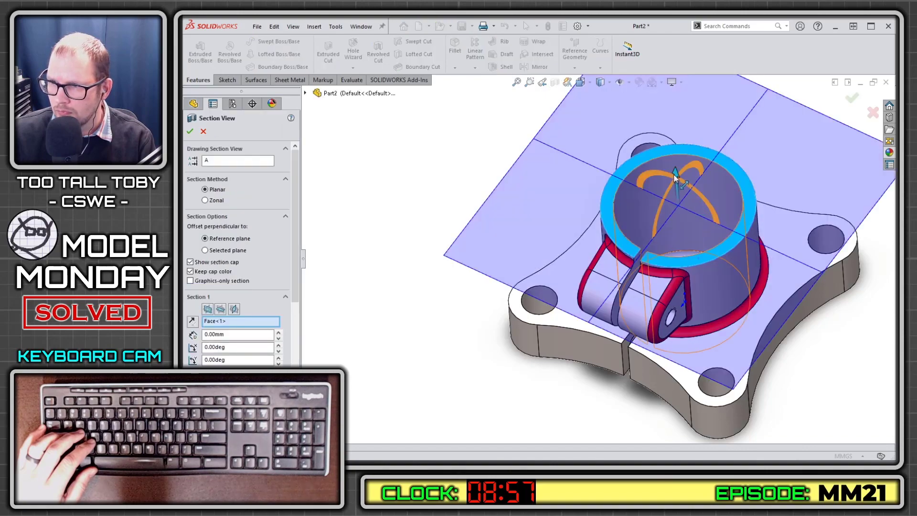
pyautogui.press('Escape')
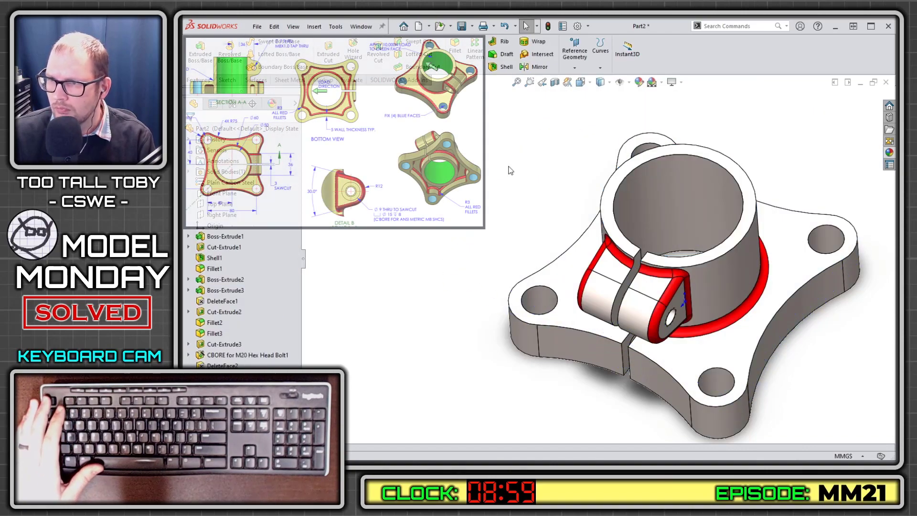
pyautogui.press('f')
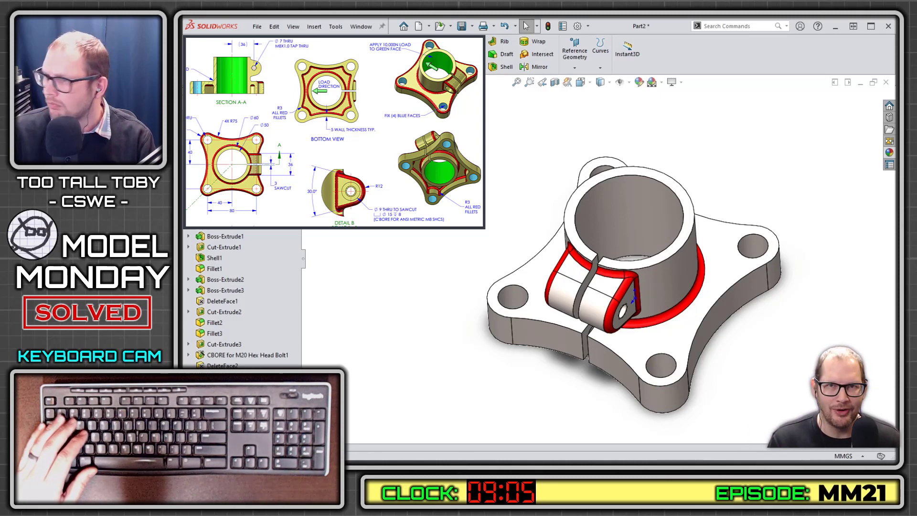
# Fillet the base plate's outer edges with a 3 mm radius.
pyautogui.press('s')
pyautogui.click(514, 221)
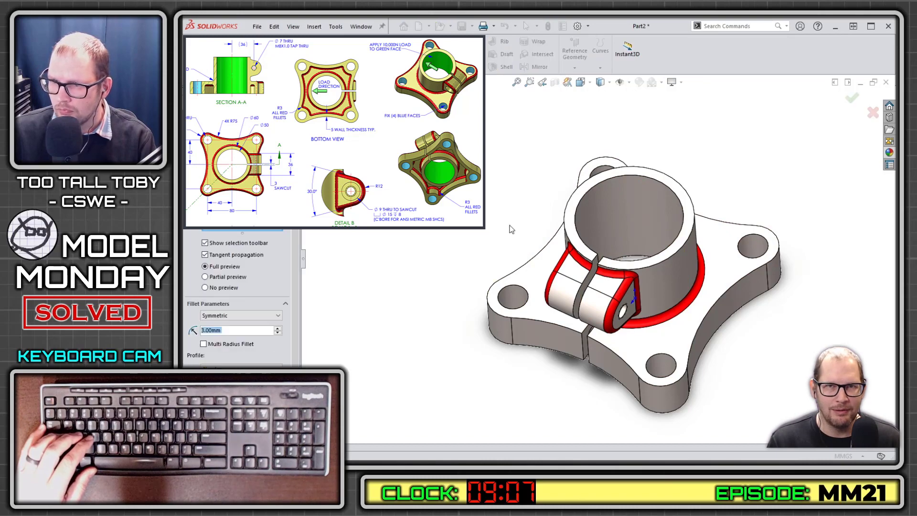
pyautogui.write('3')
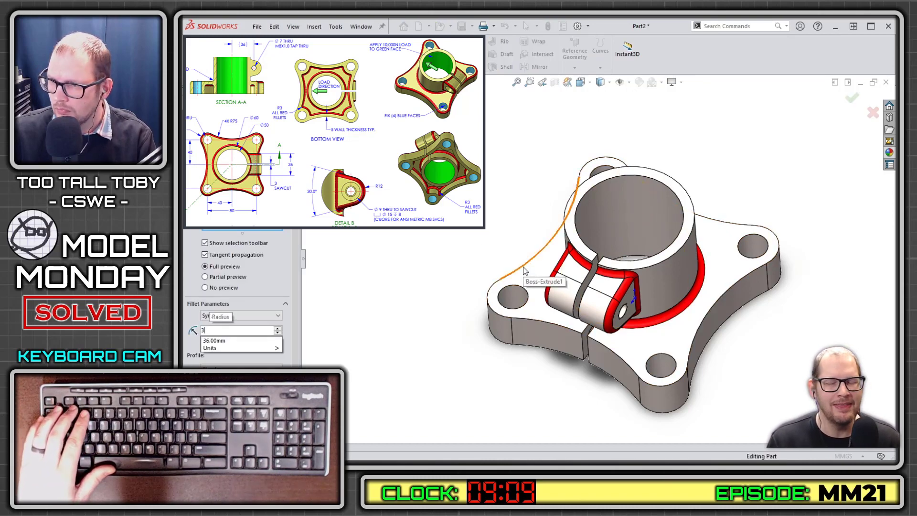
pyautogui.press('Return')
pyautogui.press('Return')
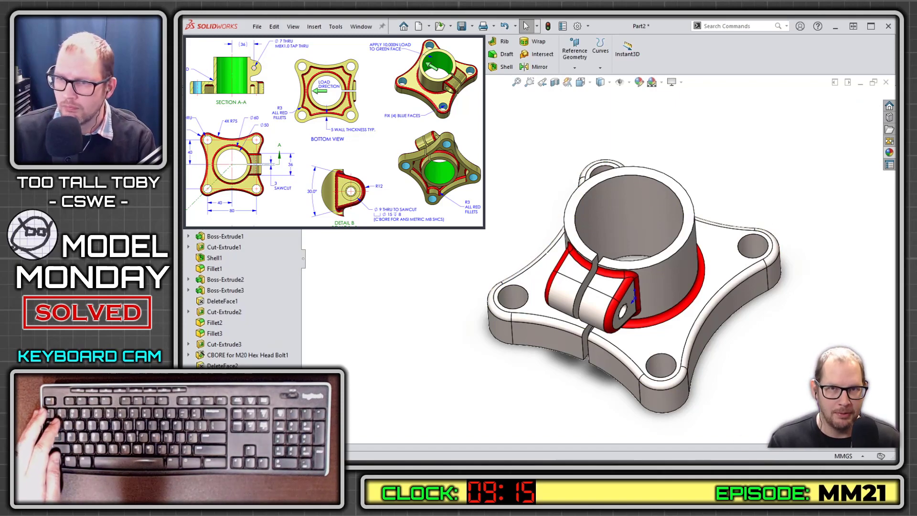
pyautogui.hotkey('ctrl', '7')
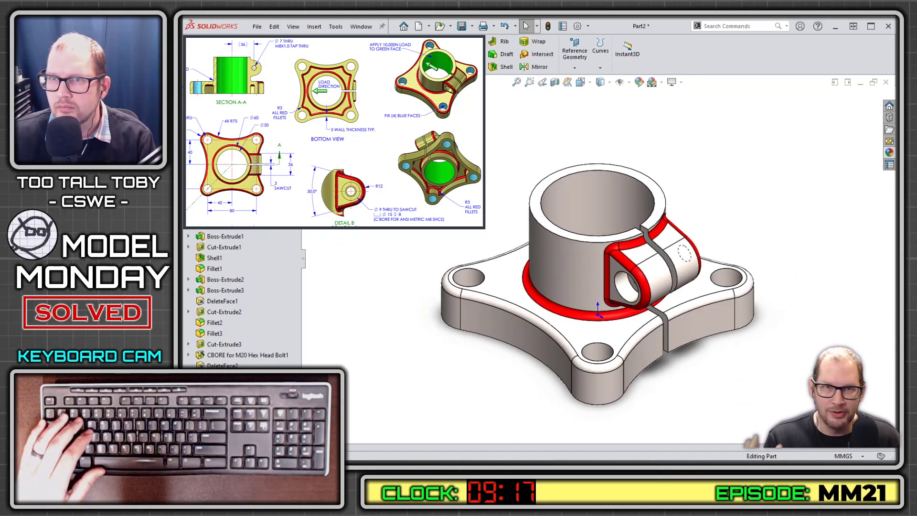
# Launch SimulationXpress from Tools > Xpress Products.
pyautogui.click(314, 27)
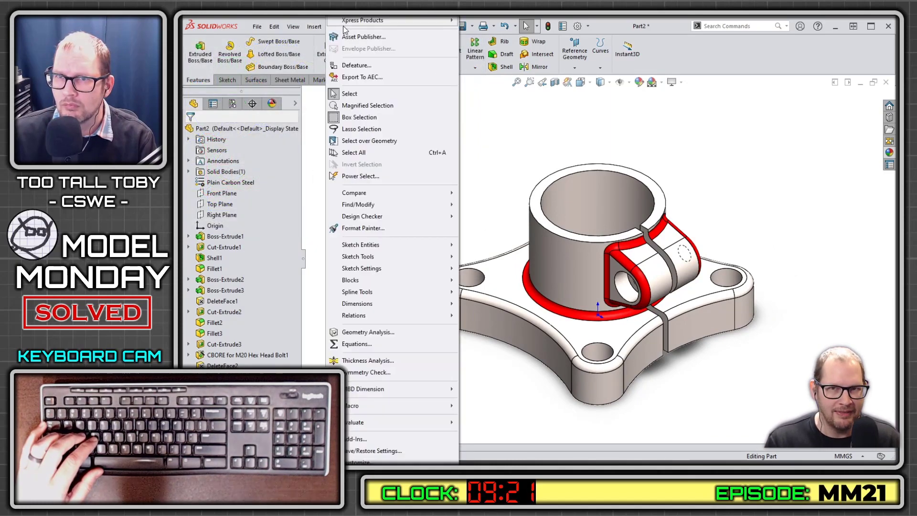
pyautogui.click(236, 27)
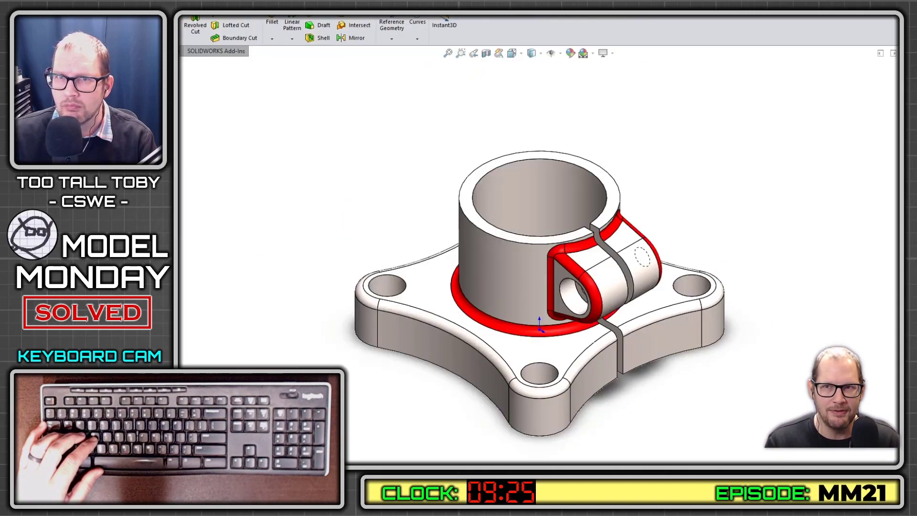
pyautogui.click(201, 12)
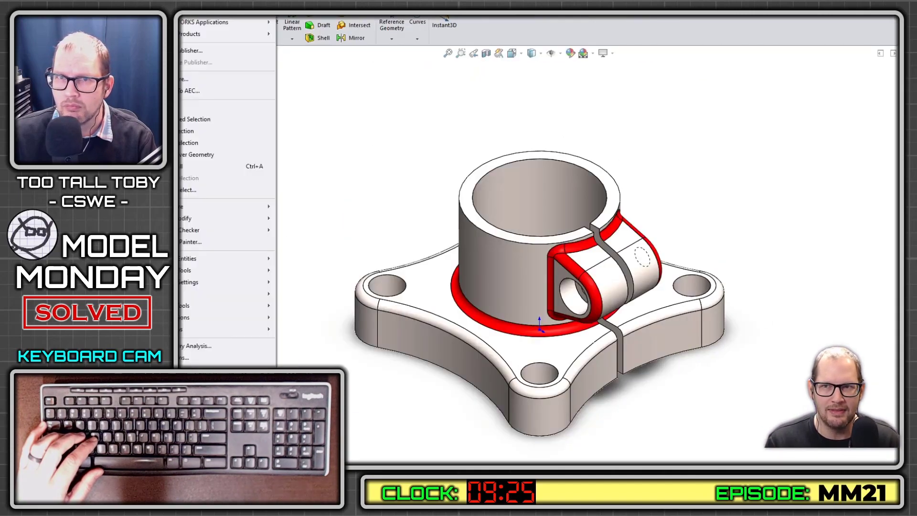
pyautogui.moveTo(225, 33)
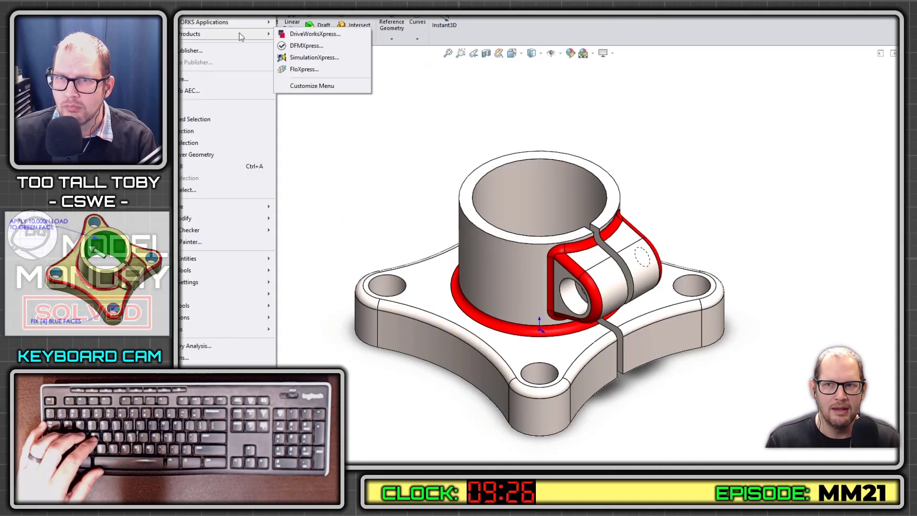
pyautogui.click(314, 57)
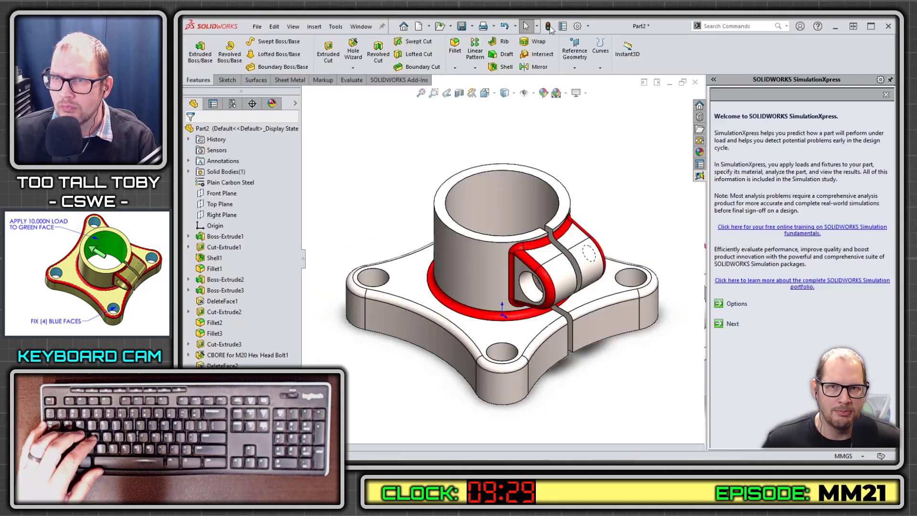
# Add a fixed fixture on the four bolt-hole faces.
pyautogui.click(732, 325)
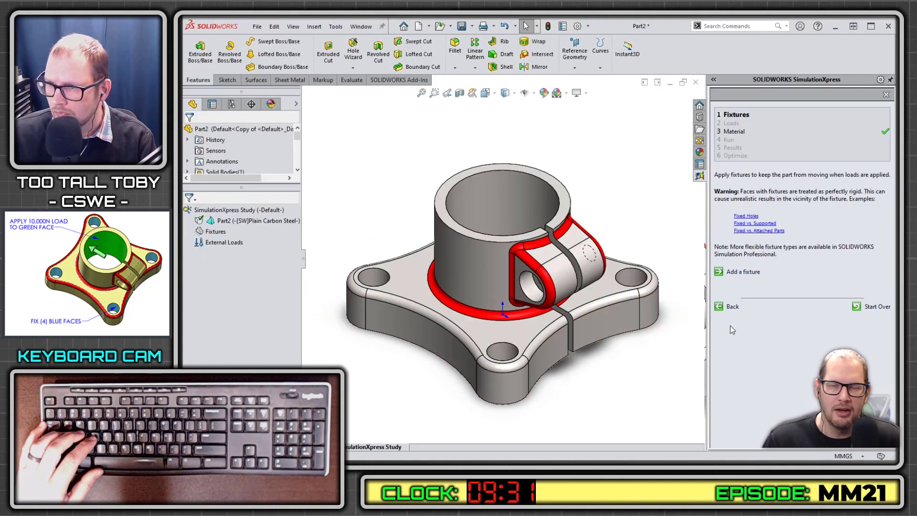
pyautogui.click(745, 276)
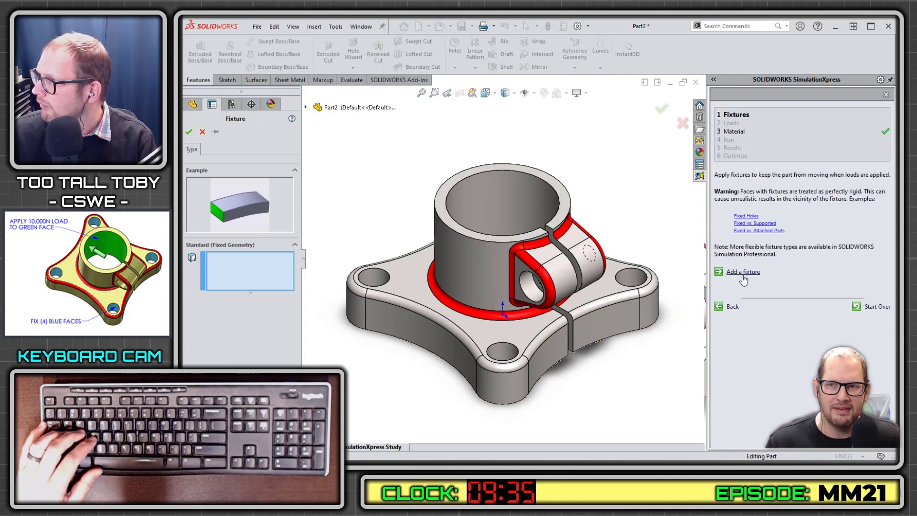
pyautogui.click(378, 284)
pyautogui.click(499, 348)
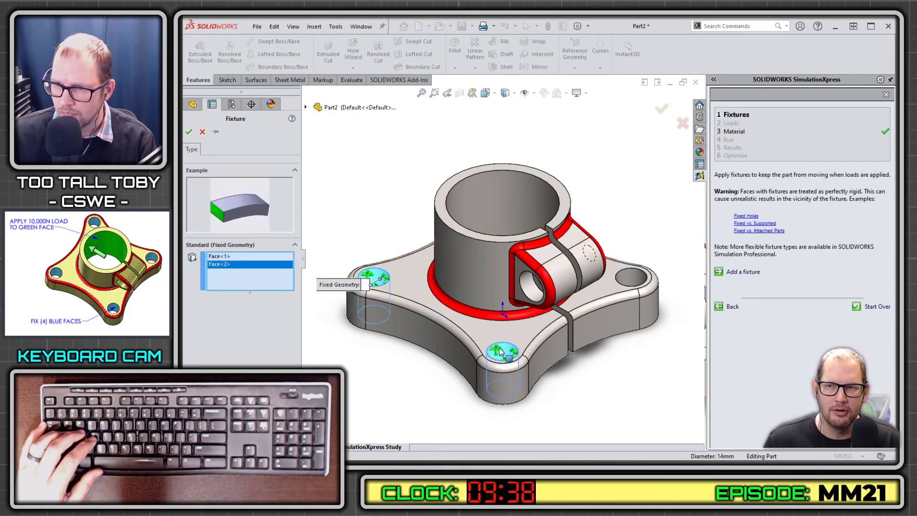
pyautogui.click(632, 276)
pyautogui.moveTo(463, 286); pyautogui.dragTo(422, 179, button='middle')
pyautogui.click(422, 179)
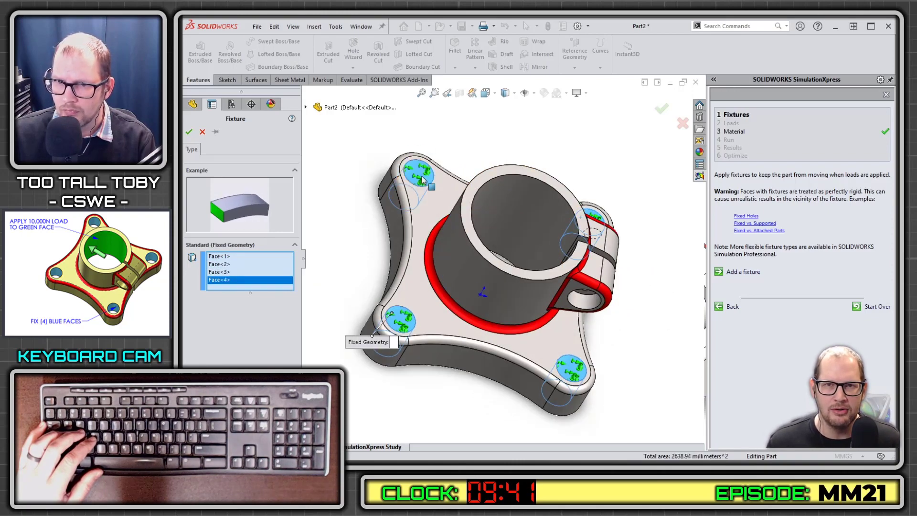
pyautogui.click(189, 133)
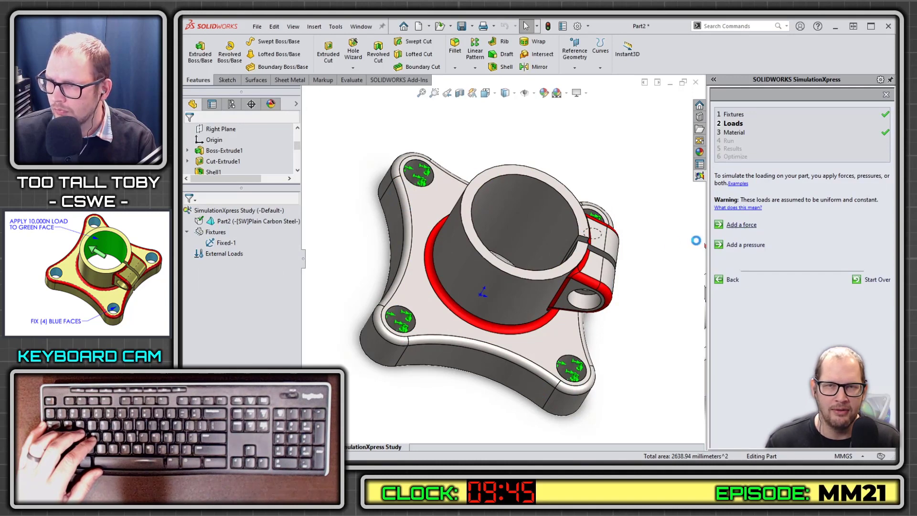
# Load the bore with a reversed 10000 N force normal to Right Plane.
pyautogui.click(509, 213)
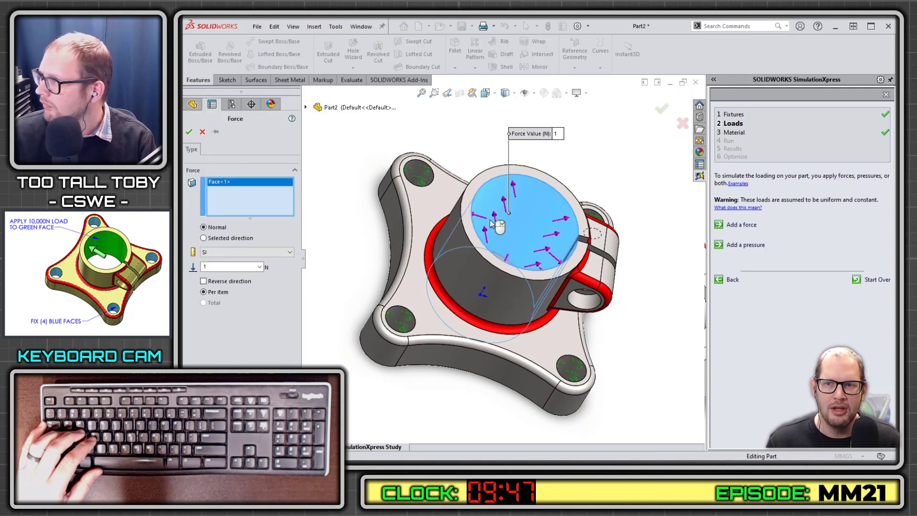
pyautogui.doubleClick(207, 266)
pyautogui.write('1000')
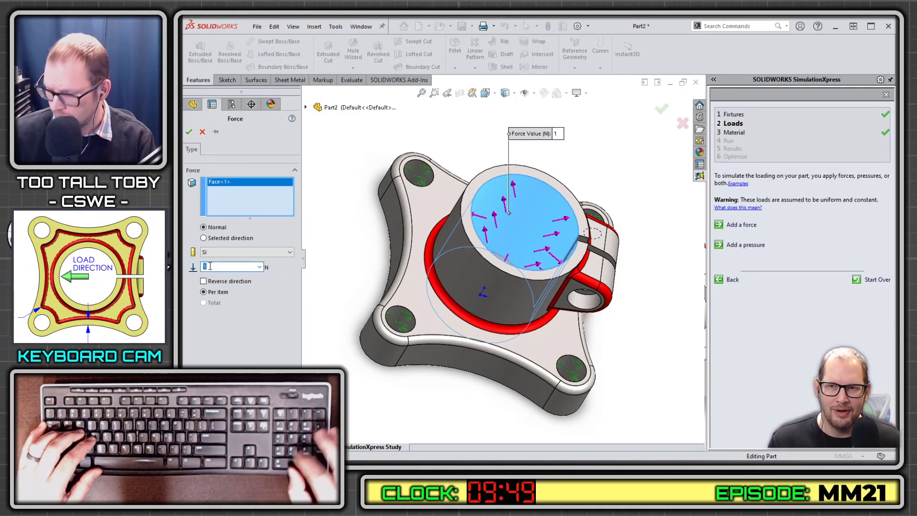
pyautogui.write('0')
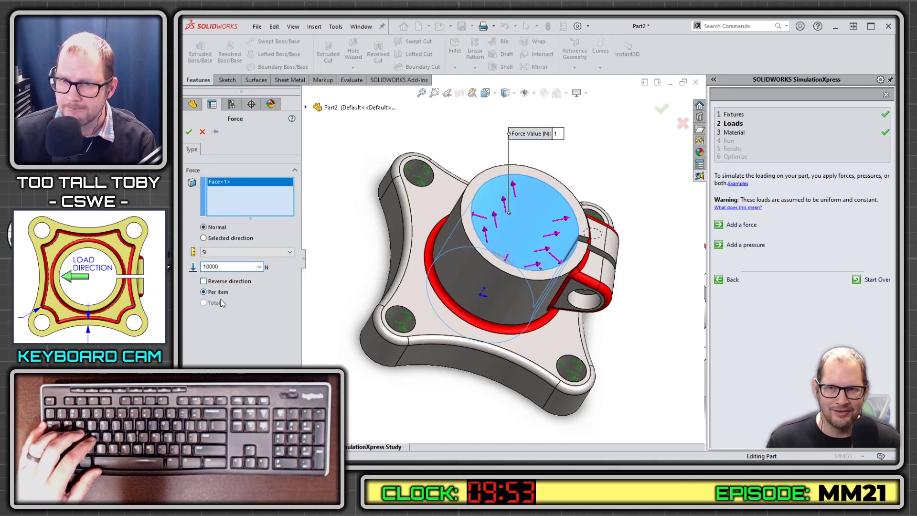
pyautogui.click(204, 238)
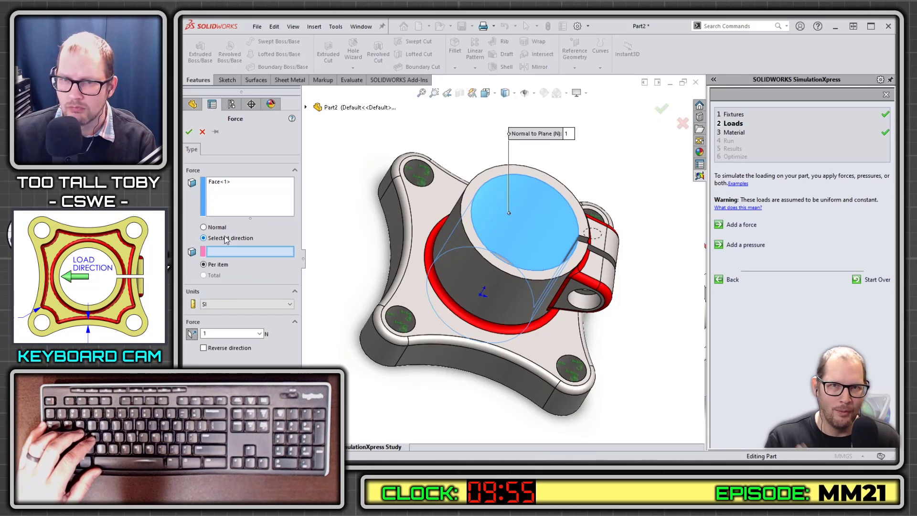
pyautogui.click(307, 107)
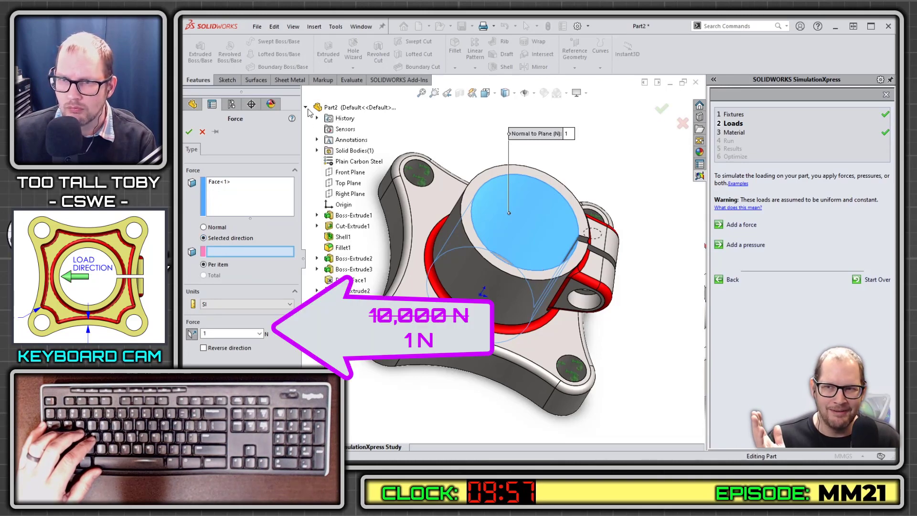
pyautogui.click(344, 194)
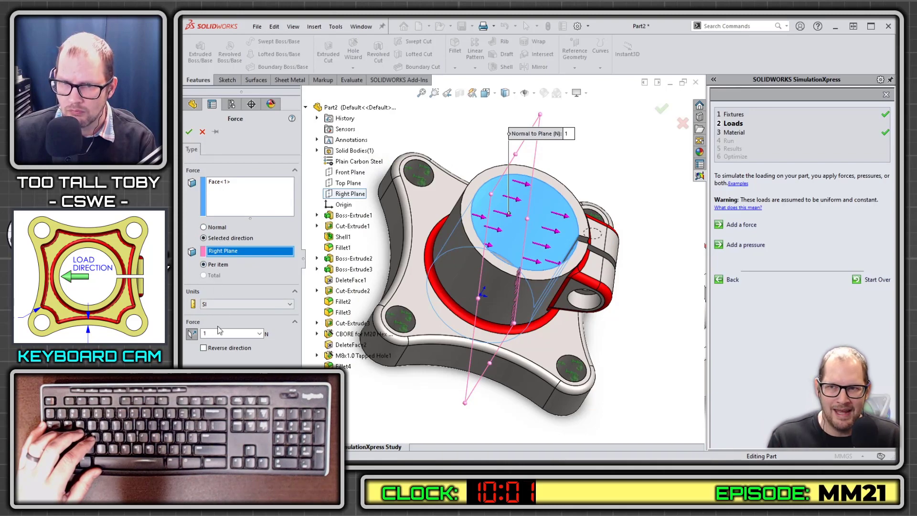
pyautogui.write('10000')
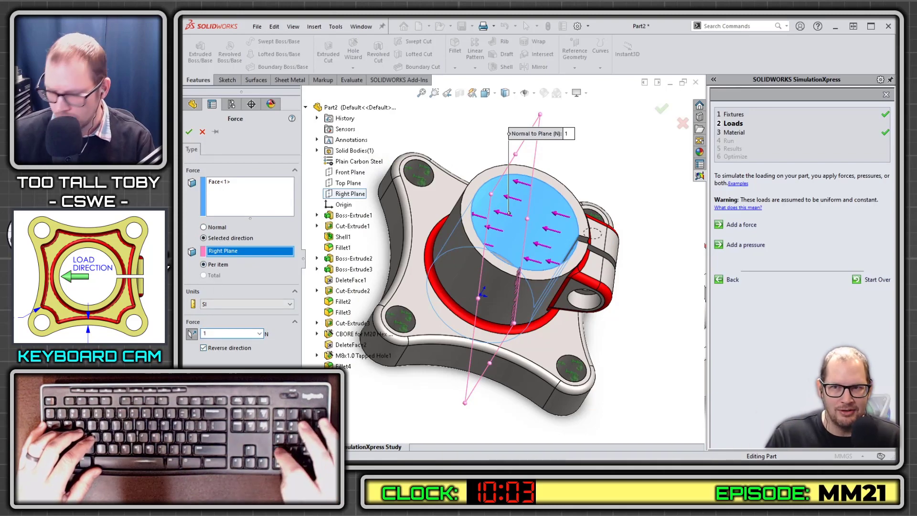
pyautogui.click(189, 131)
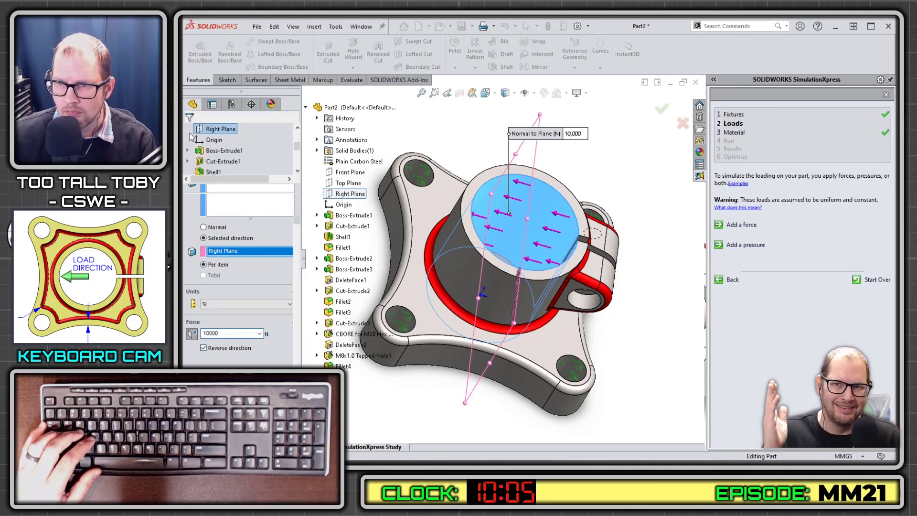
pyautogui.moveTo(468, 239); pyautogui.dragTo(488, 230, button='middle')
pyautogui.scroll(3, 509, 224)
pyautogui.scroll(-3, 480, 231)
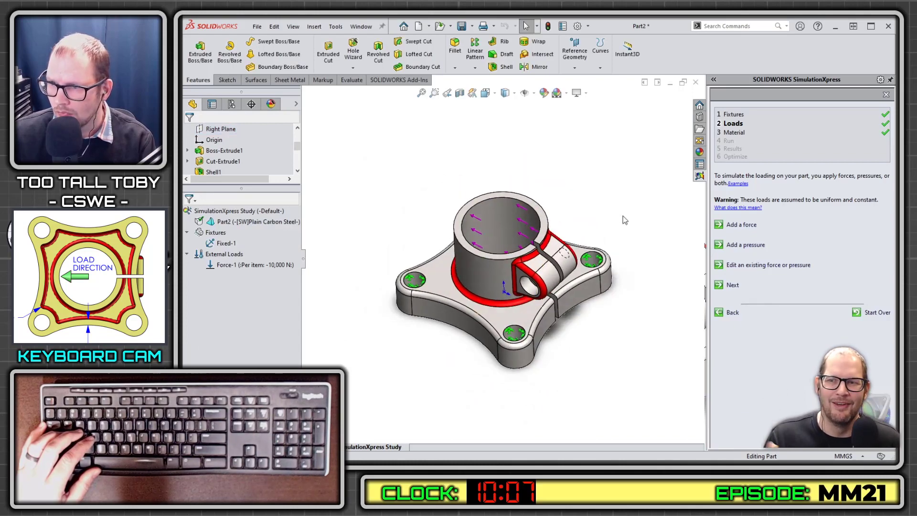
# Accept plain carbon steel, run the study, and show the 3.07196 minimum factor of safety.
pyautogui.click(734, 284)
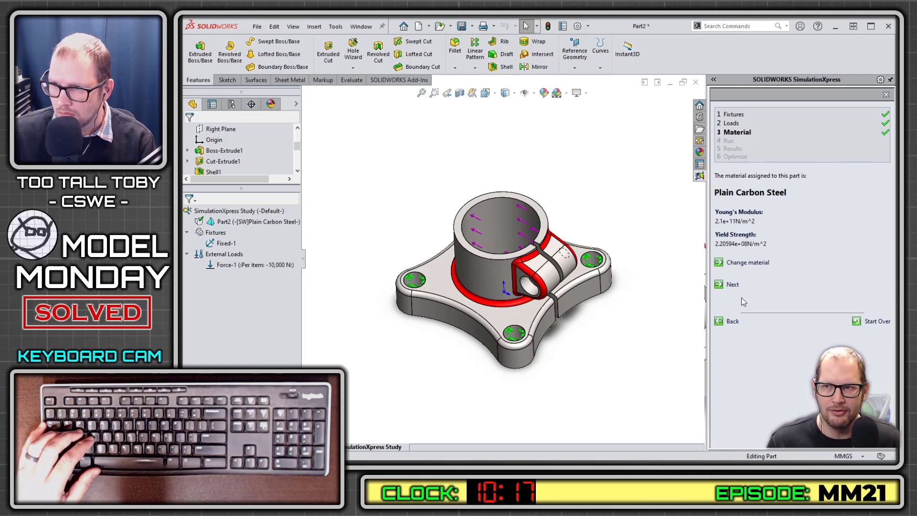
pyautogui.click(732, 286)
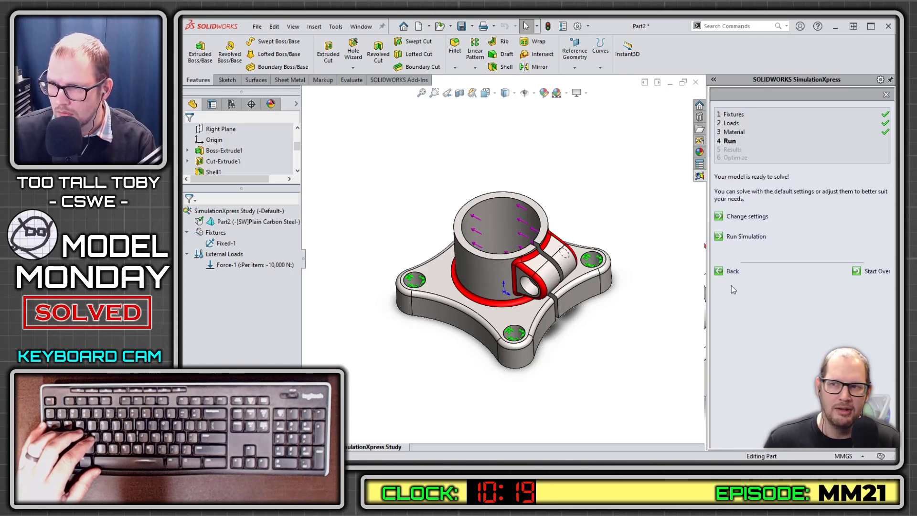
pyautogui.click(744, 236)
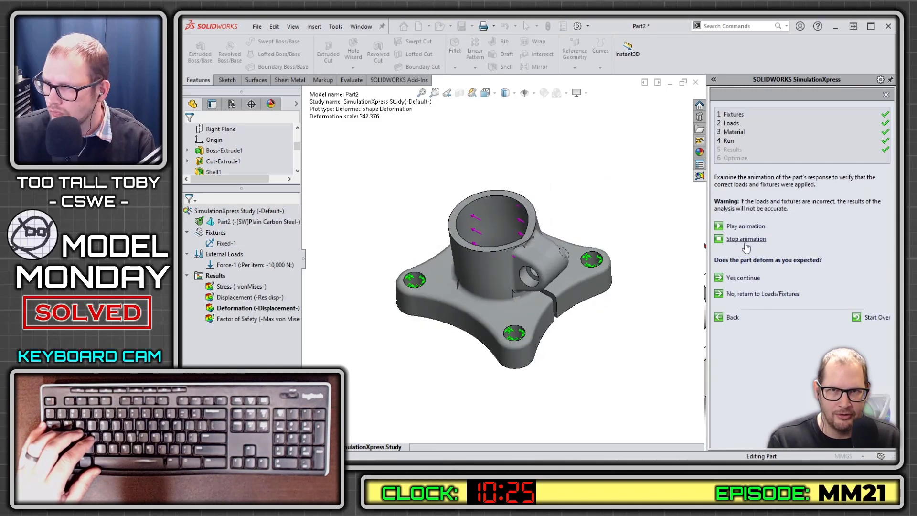
pyautogui.click(739, 279)
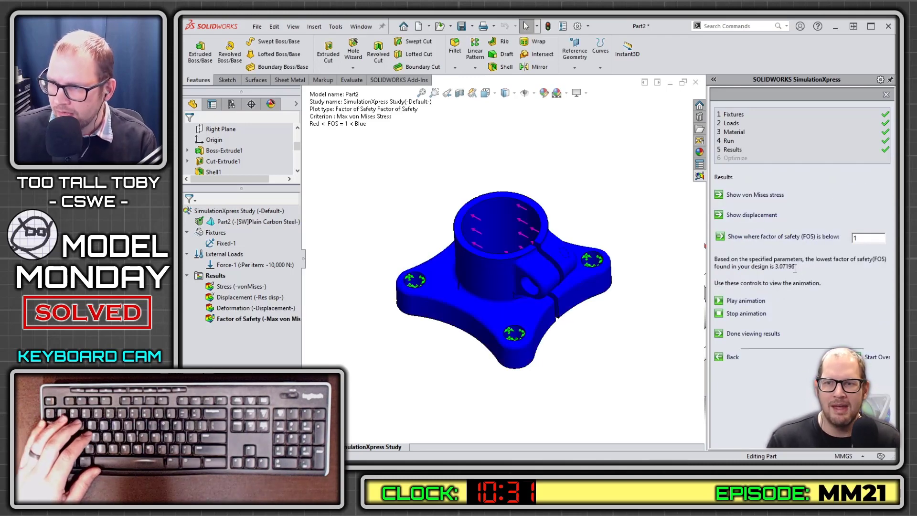
# Launch Notepad from Start search and move its window down beside the model.
pyautogui.press('super')
pyautogui.write('notepad')
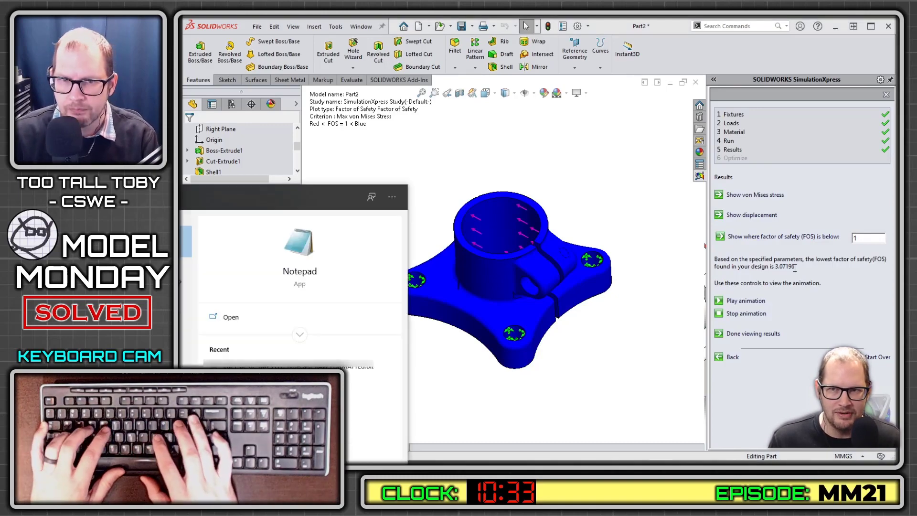
pyautogui.press('Return')
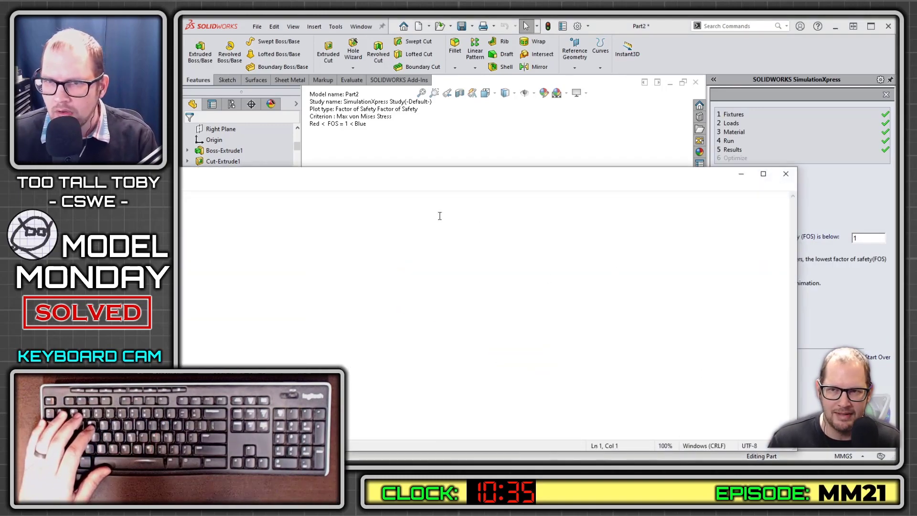
pyautogui.moveTo(354, 180); pyautogui.dragTo(736, 316)
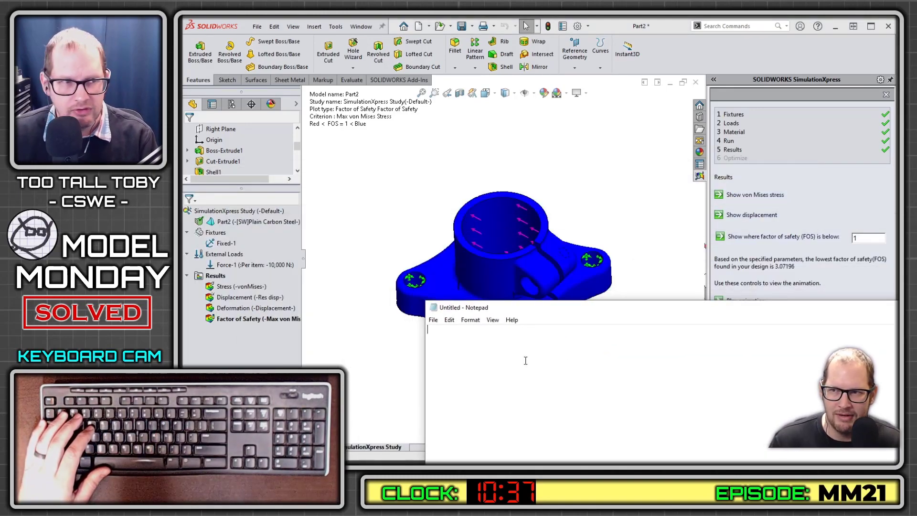
# Type 'FOS = 3.07196' and begin a 'MASS =' line below it.
pyautogui.write('FOS = ')
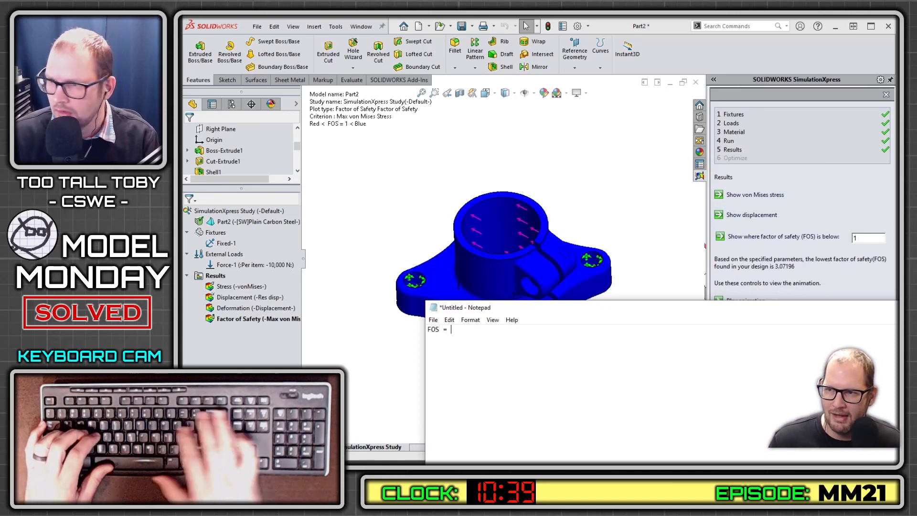
pyautogui.write('3.07196')
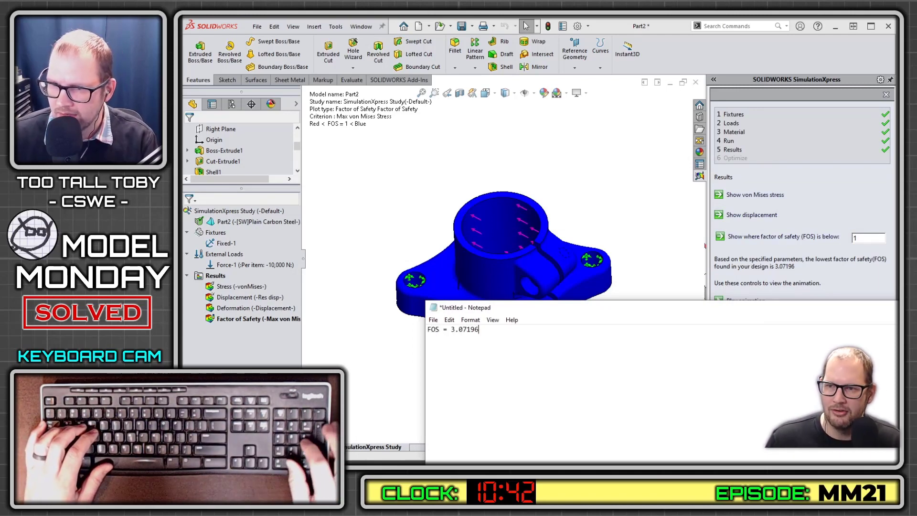
pyautogui.press('Return')
pyautogui.write('MASS =')
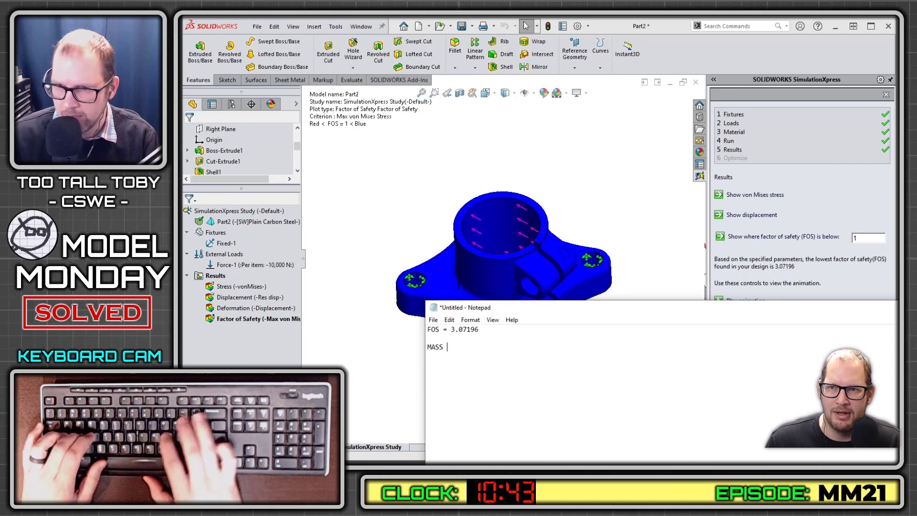
pyautogui.click(362, 226)
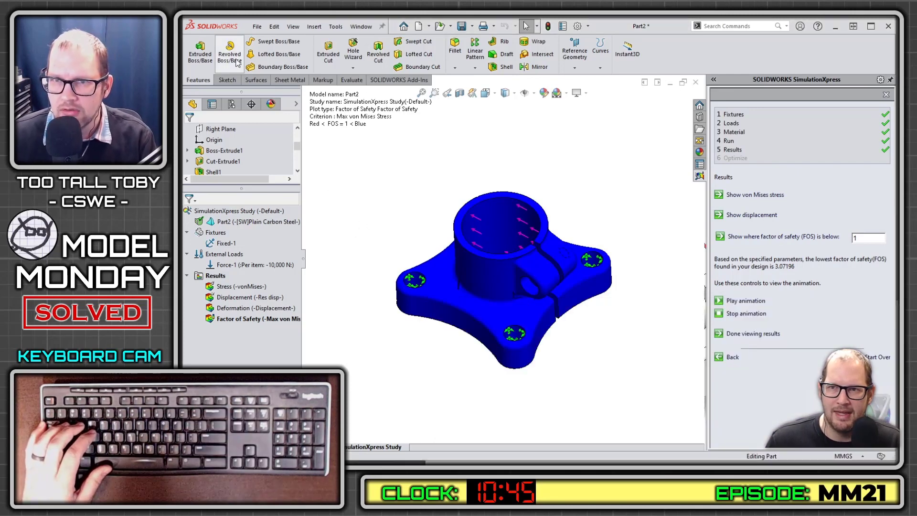
# Copy the 984.58 g mass from Mass Properties into Notepad's MASS line.
pyautogui.click(343, 81)
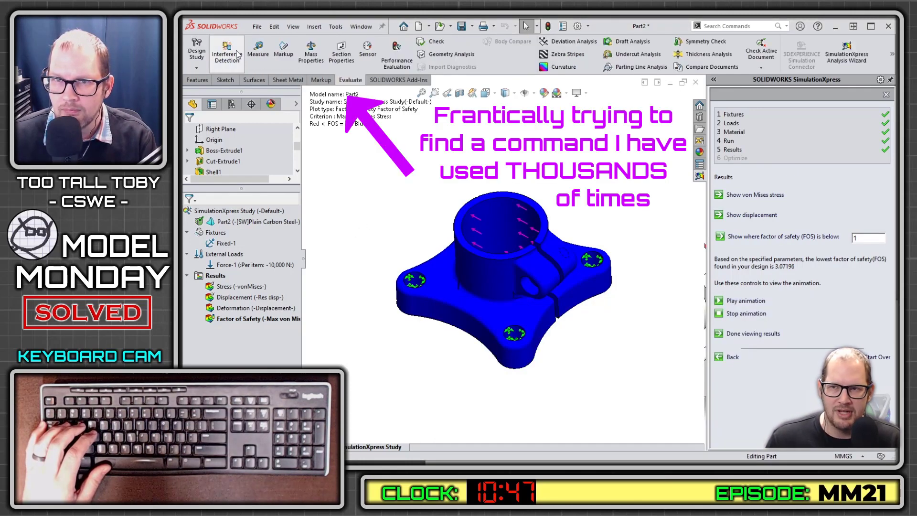
pyautogui.click(311, 53)
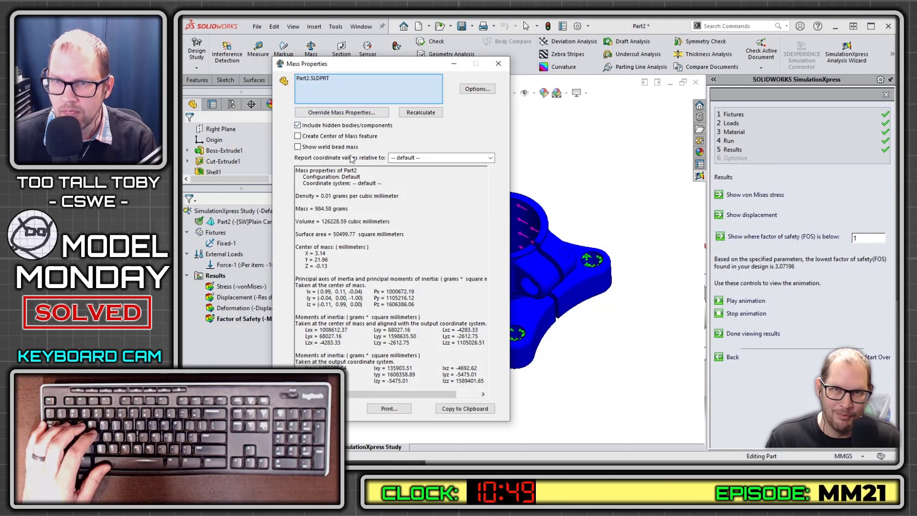
pyautogui.moveTo(348, 208); pyautogui.dragTo(315, 211)
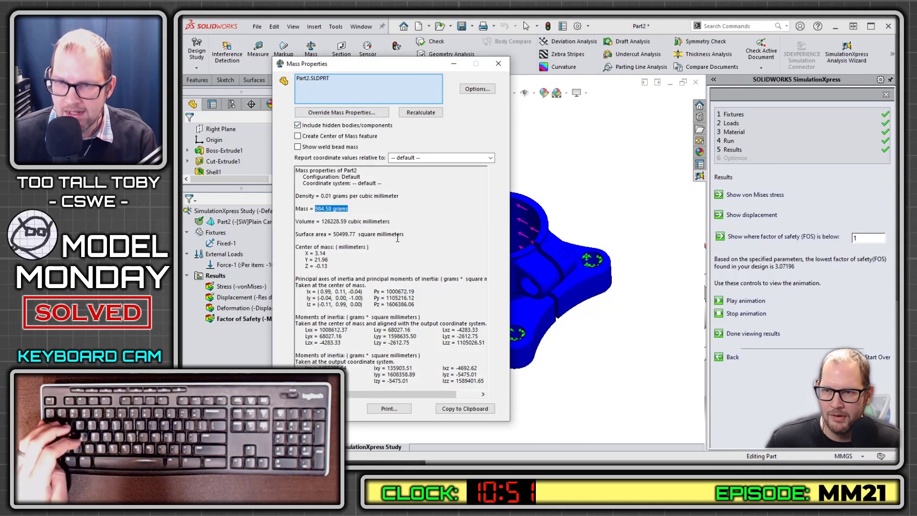
pyautogui.hotkey('ctrl', 'c')
pyautogui.hotkey('alt', 'Tab')
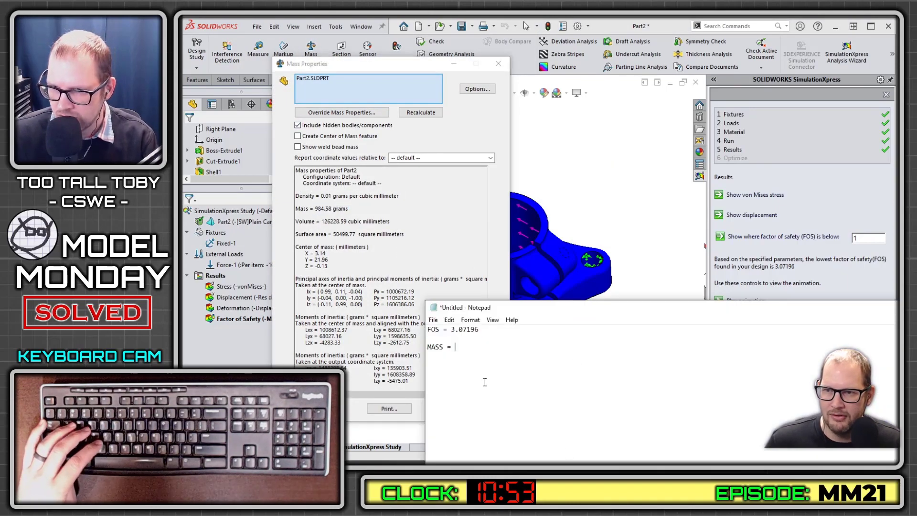
pyautogui.hotkey('ctrl', 'v')
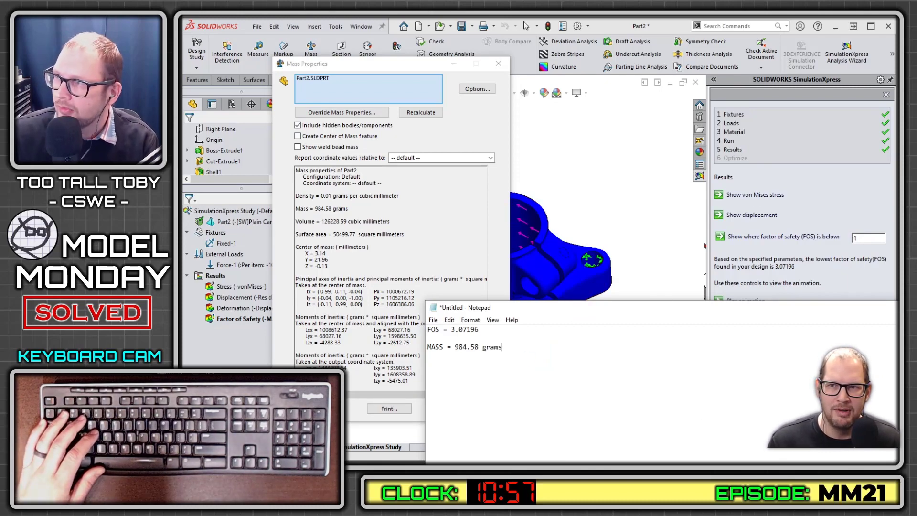
pyautogui.click(424, 347)
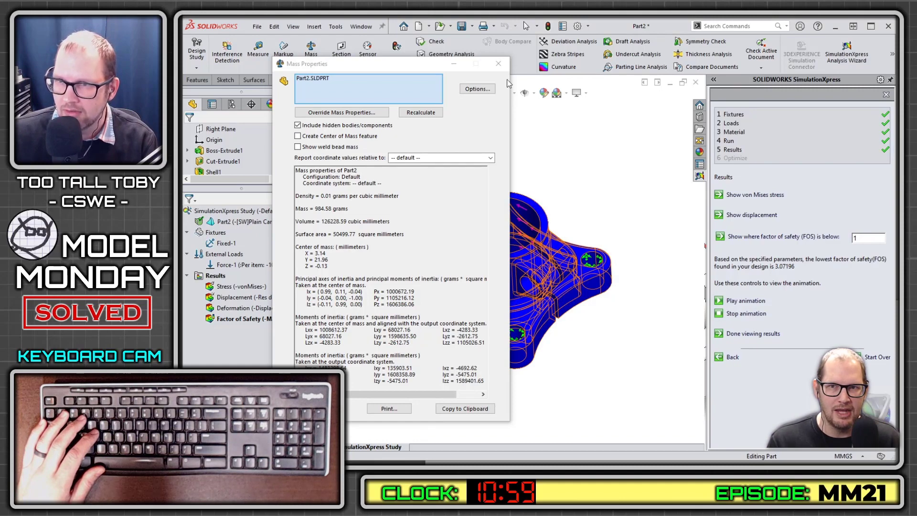
pyautogui.click(498, 64)
# Begin Save As with the entrant's name plus 'MODEL MANIA' as the file name, checking the challenge page's naming instructions.
pyautogui.click(257, 26)
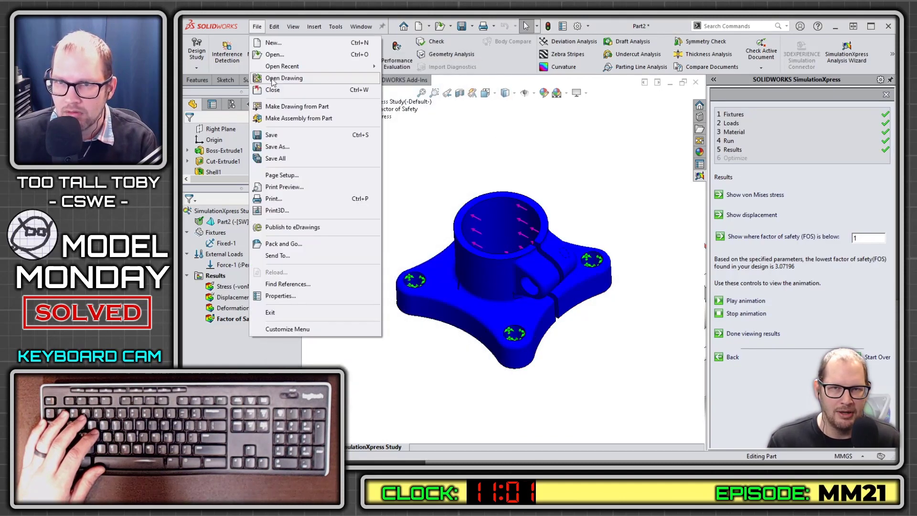
pyautogui.click(277, 147)
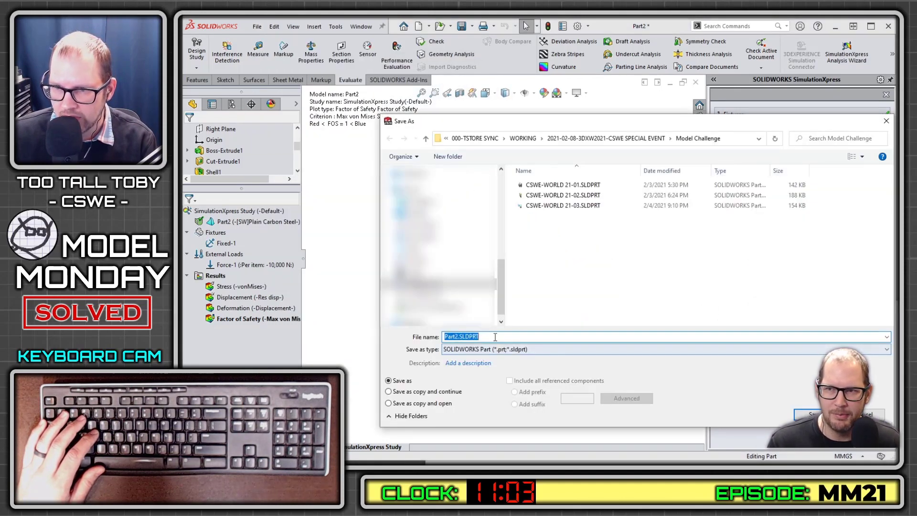
pyautogui.write('JOHN')
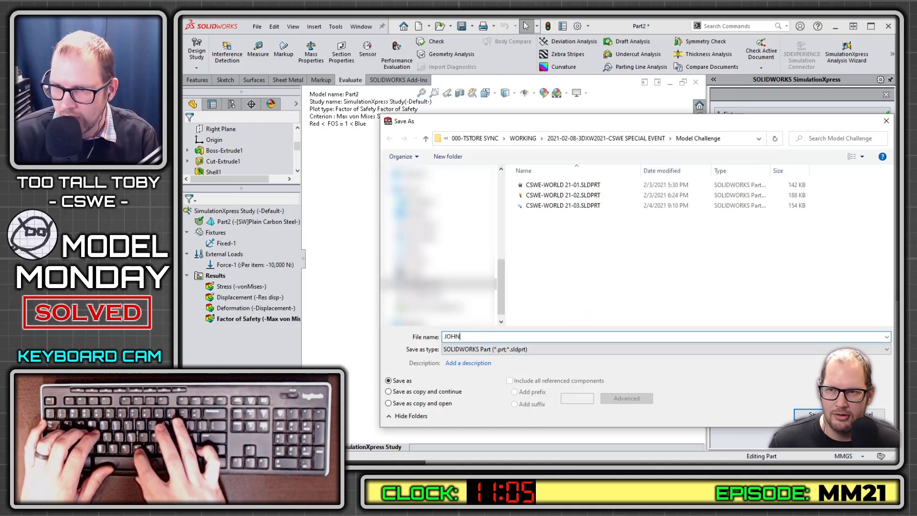
pyautogui.write(' DOE MODEL MAN')
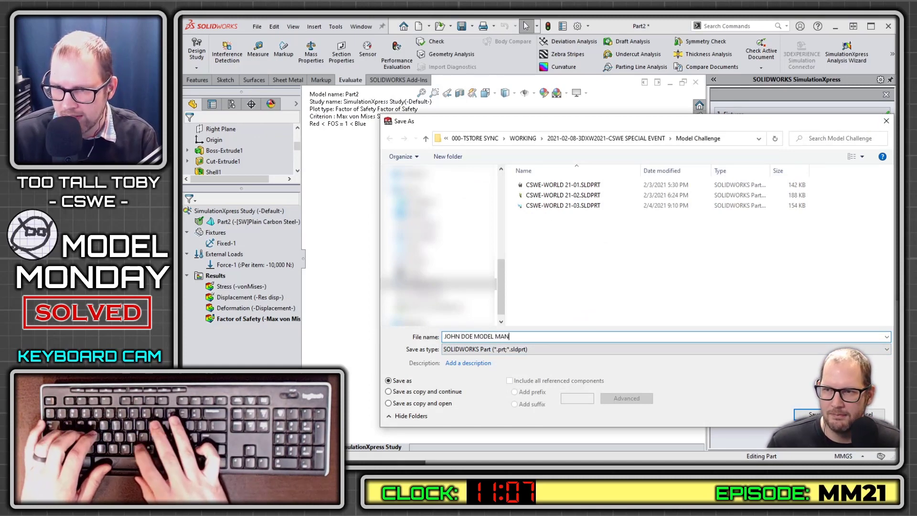
pyautogui.write('IA')
pyautogui.press('Return')
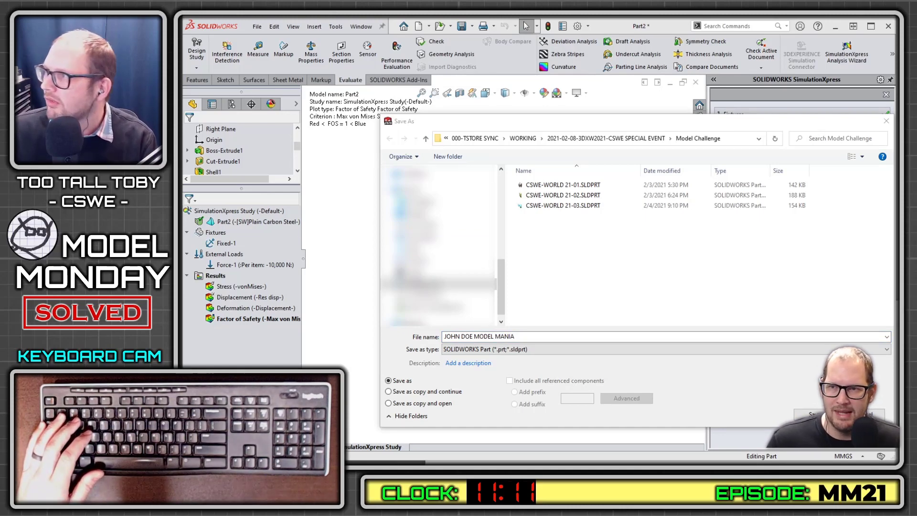
pyautogui.hotkey('alt', 'Tab')
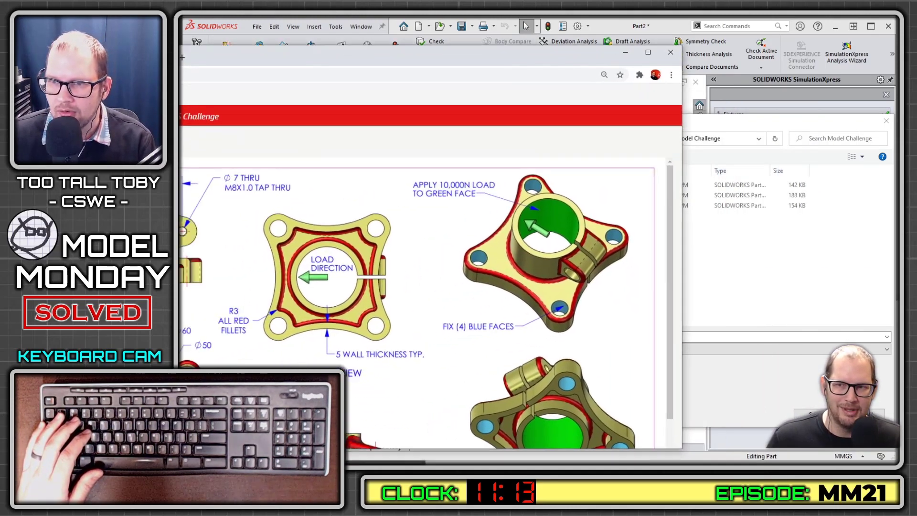
pyautogui.hotkey('alt', 'Tab')
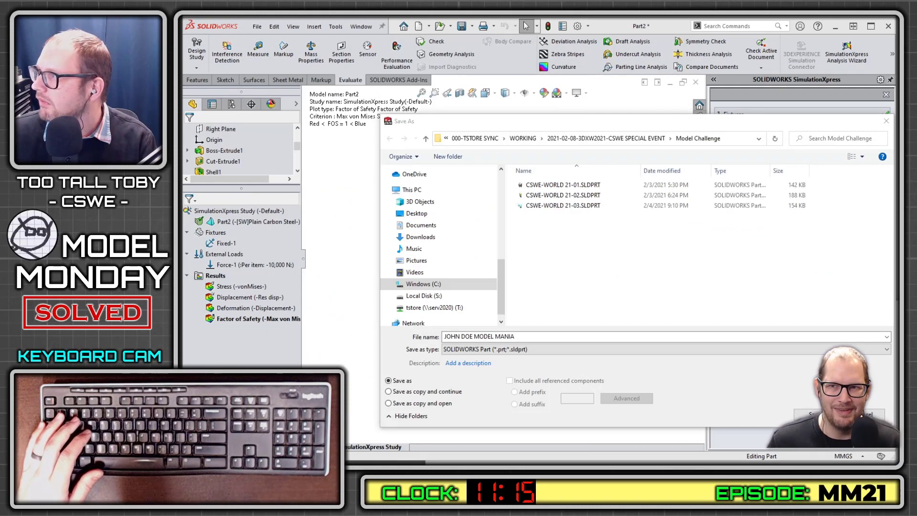
pyautogui.hotkey('alt', 'Tab')
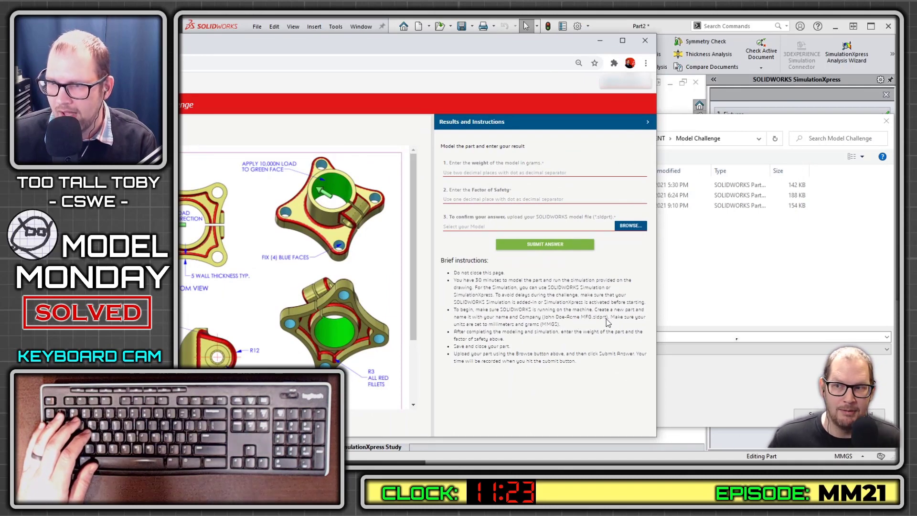
# Replace the file name's ending with the entrant's company name and save the part.
pyautogui.click(749, 308)
pyautogui.click(533, 339)
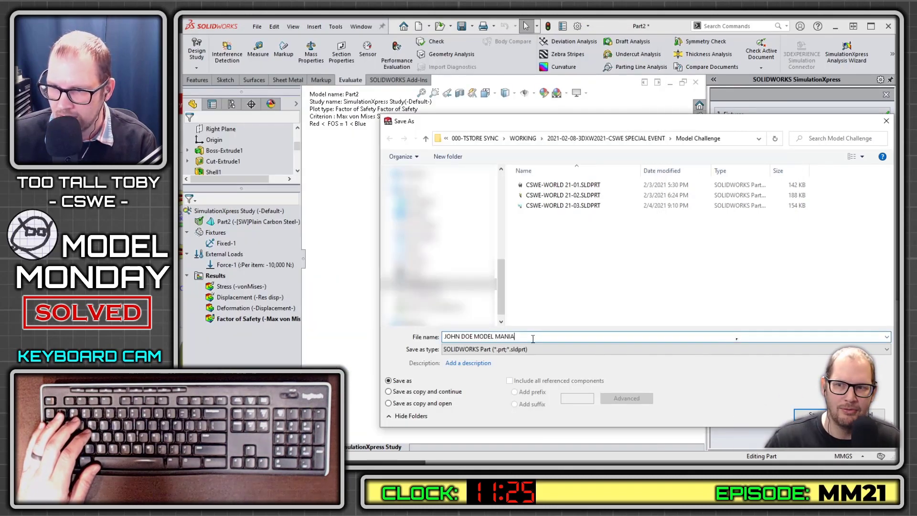
pyautogui.moveTo(533, 338); pyautogui.dragTo(468, 341)
pyautogui.write('AC')
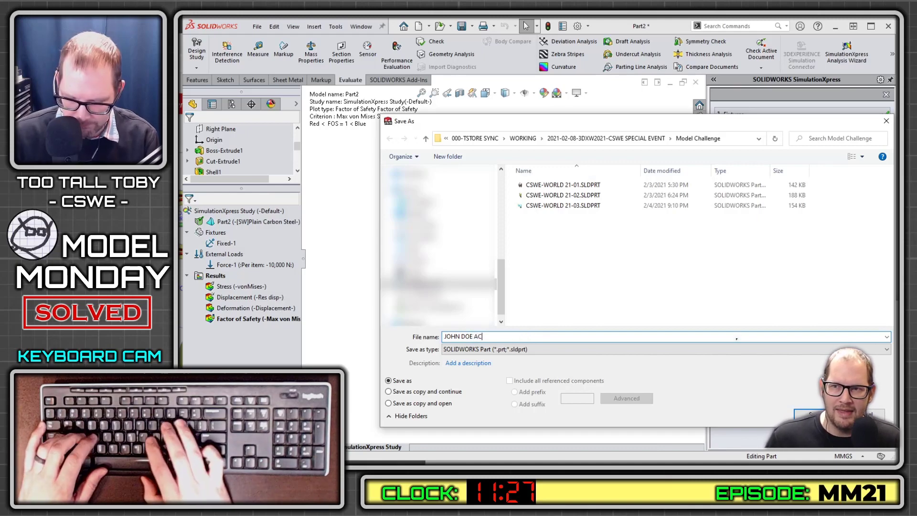
pyautogui.write('ME FFG')
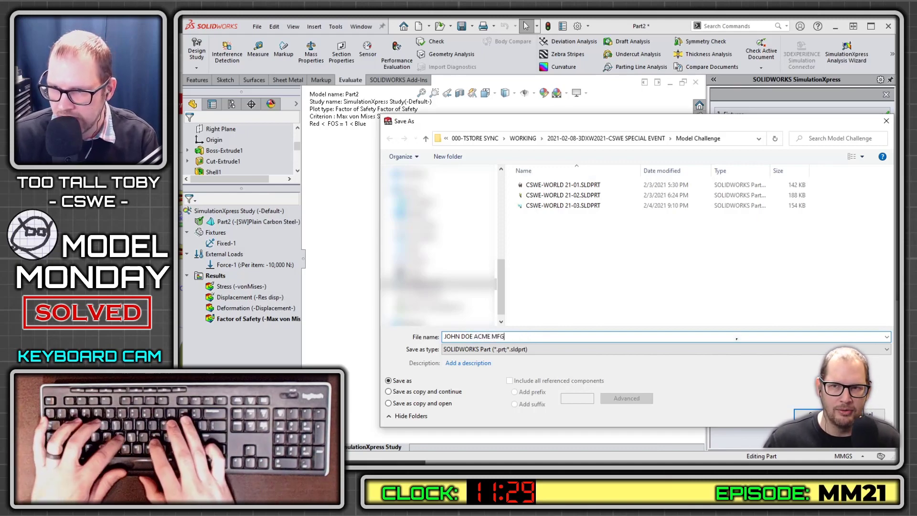
pyautogui.press('Return')
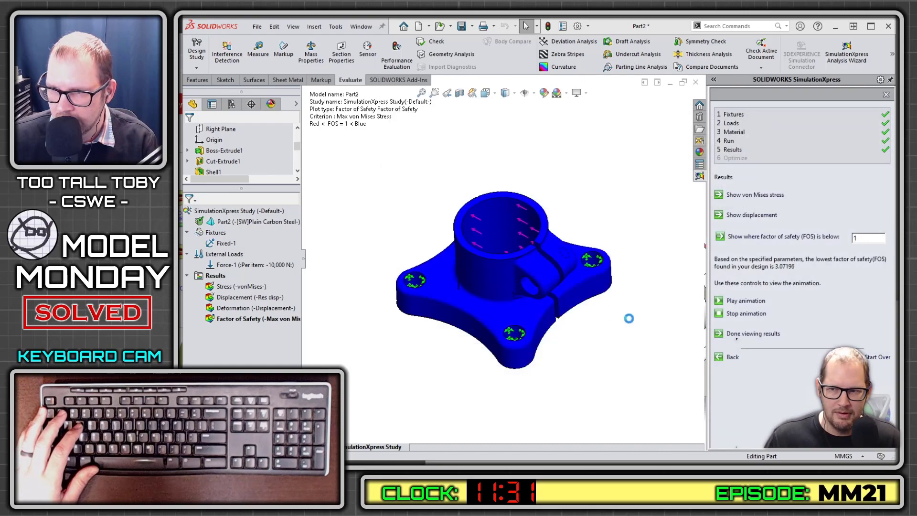
pyautogui.hotkey('alt', 'Tab')
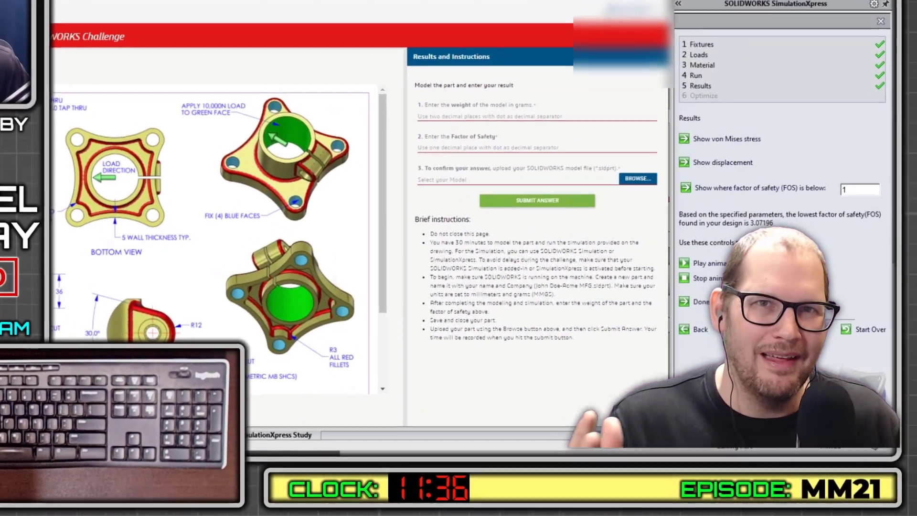
# Bring the Notepad note forward showing FOS = 3.07196 and MASS = 984.58 grams.
pyautogui.hotkey('alt', 'Tab')
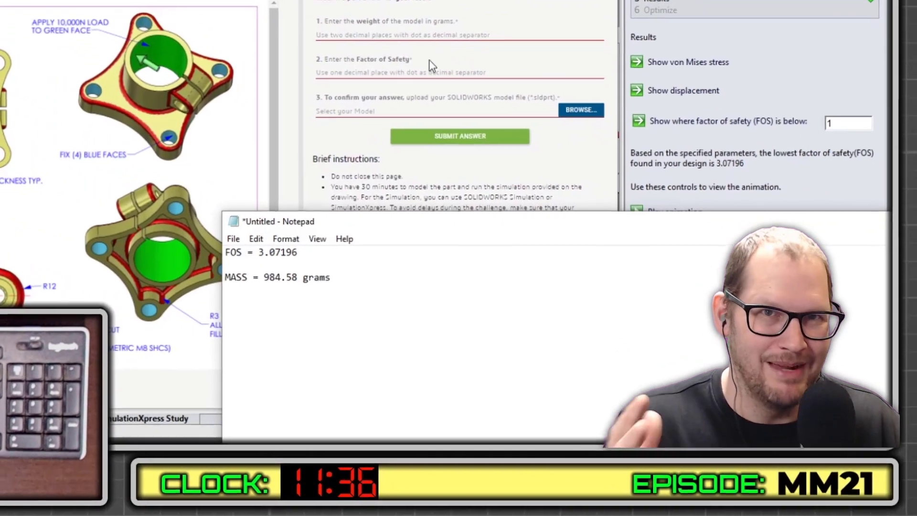